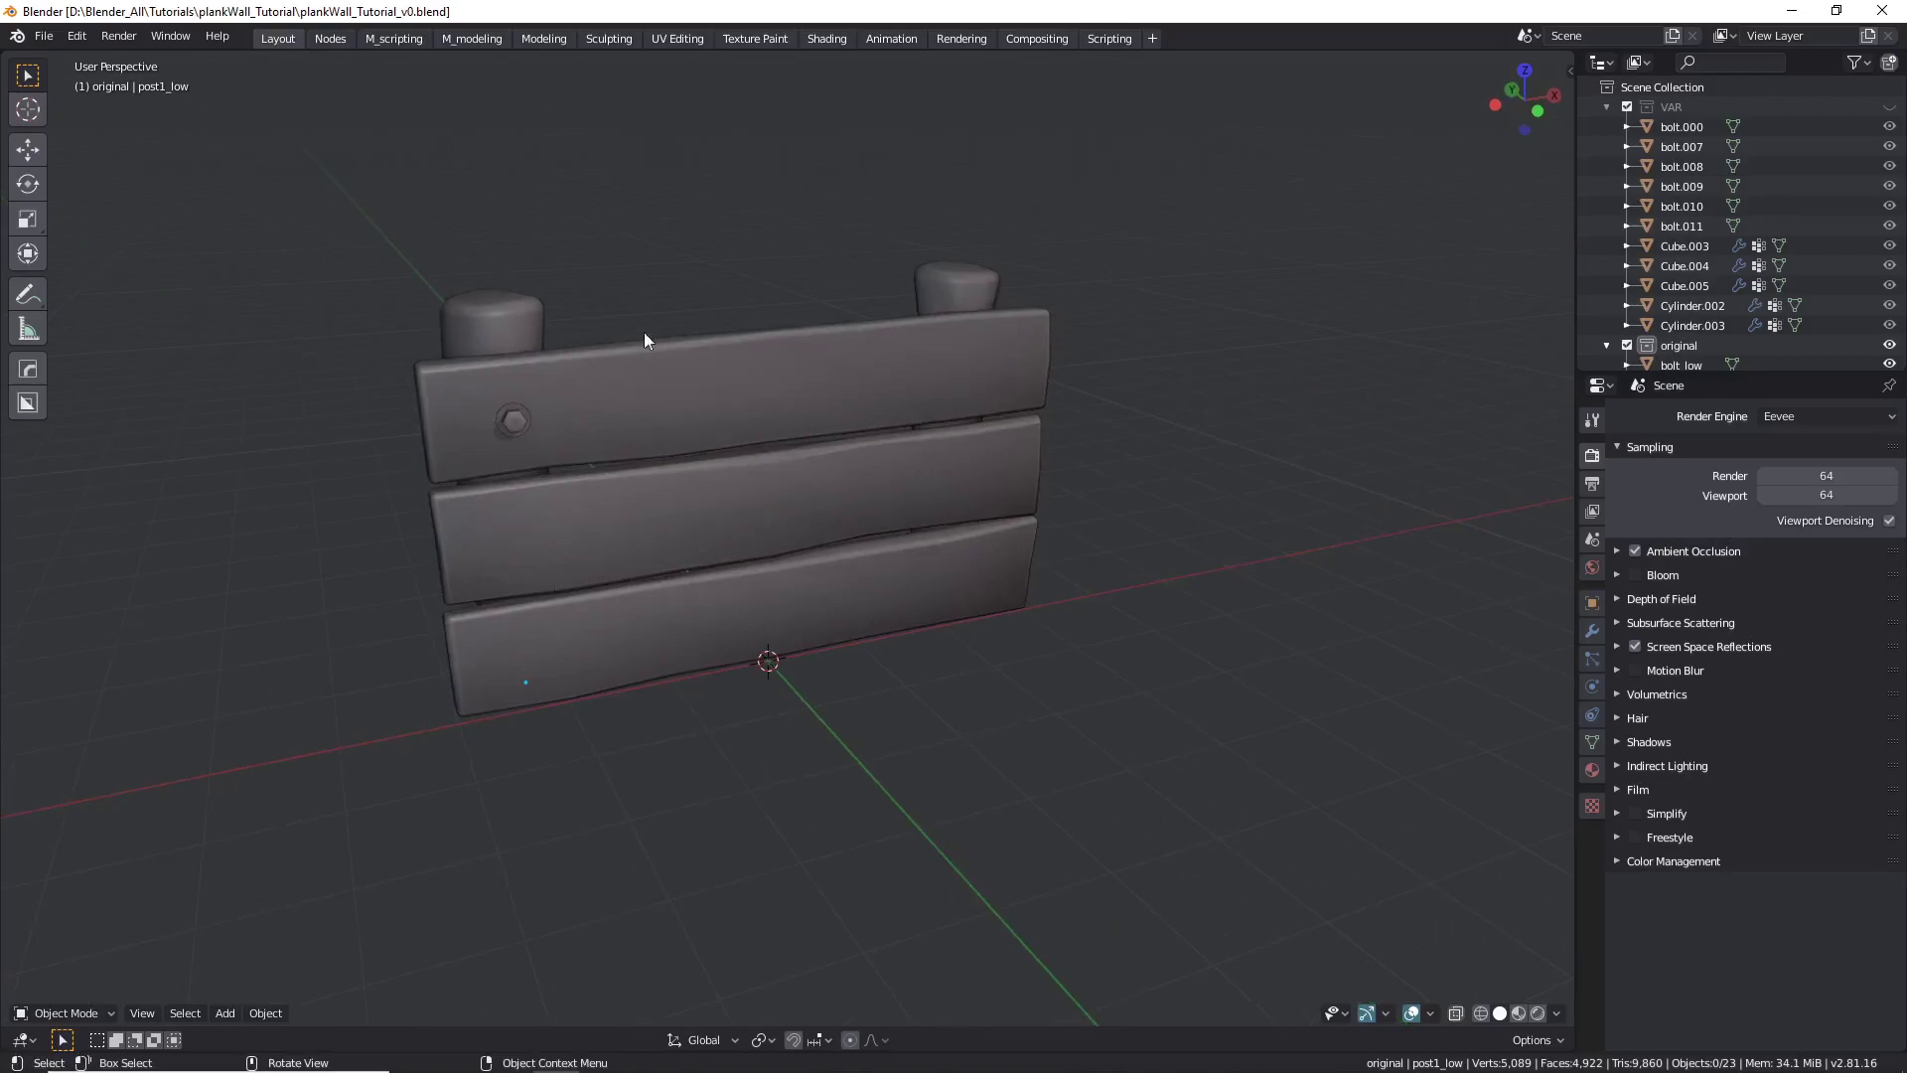
Examine the plank wall model from several angles, selecting its three planks and both posts together.
middle_click_drag(558, 397, 542, 387)
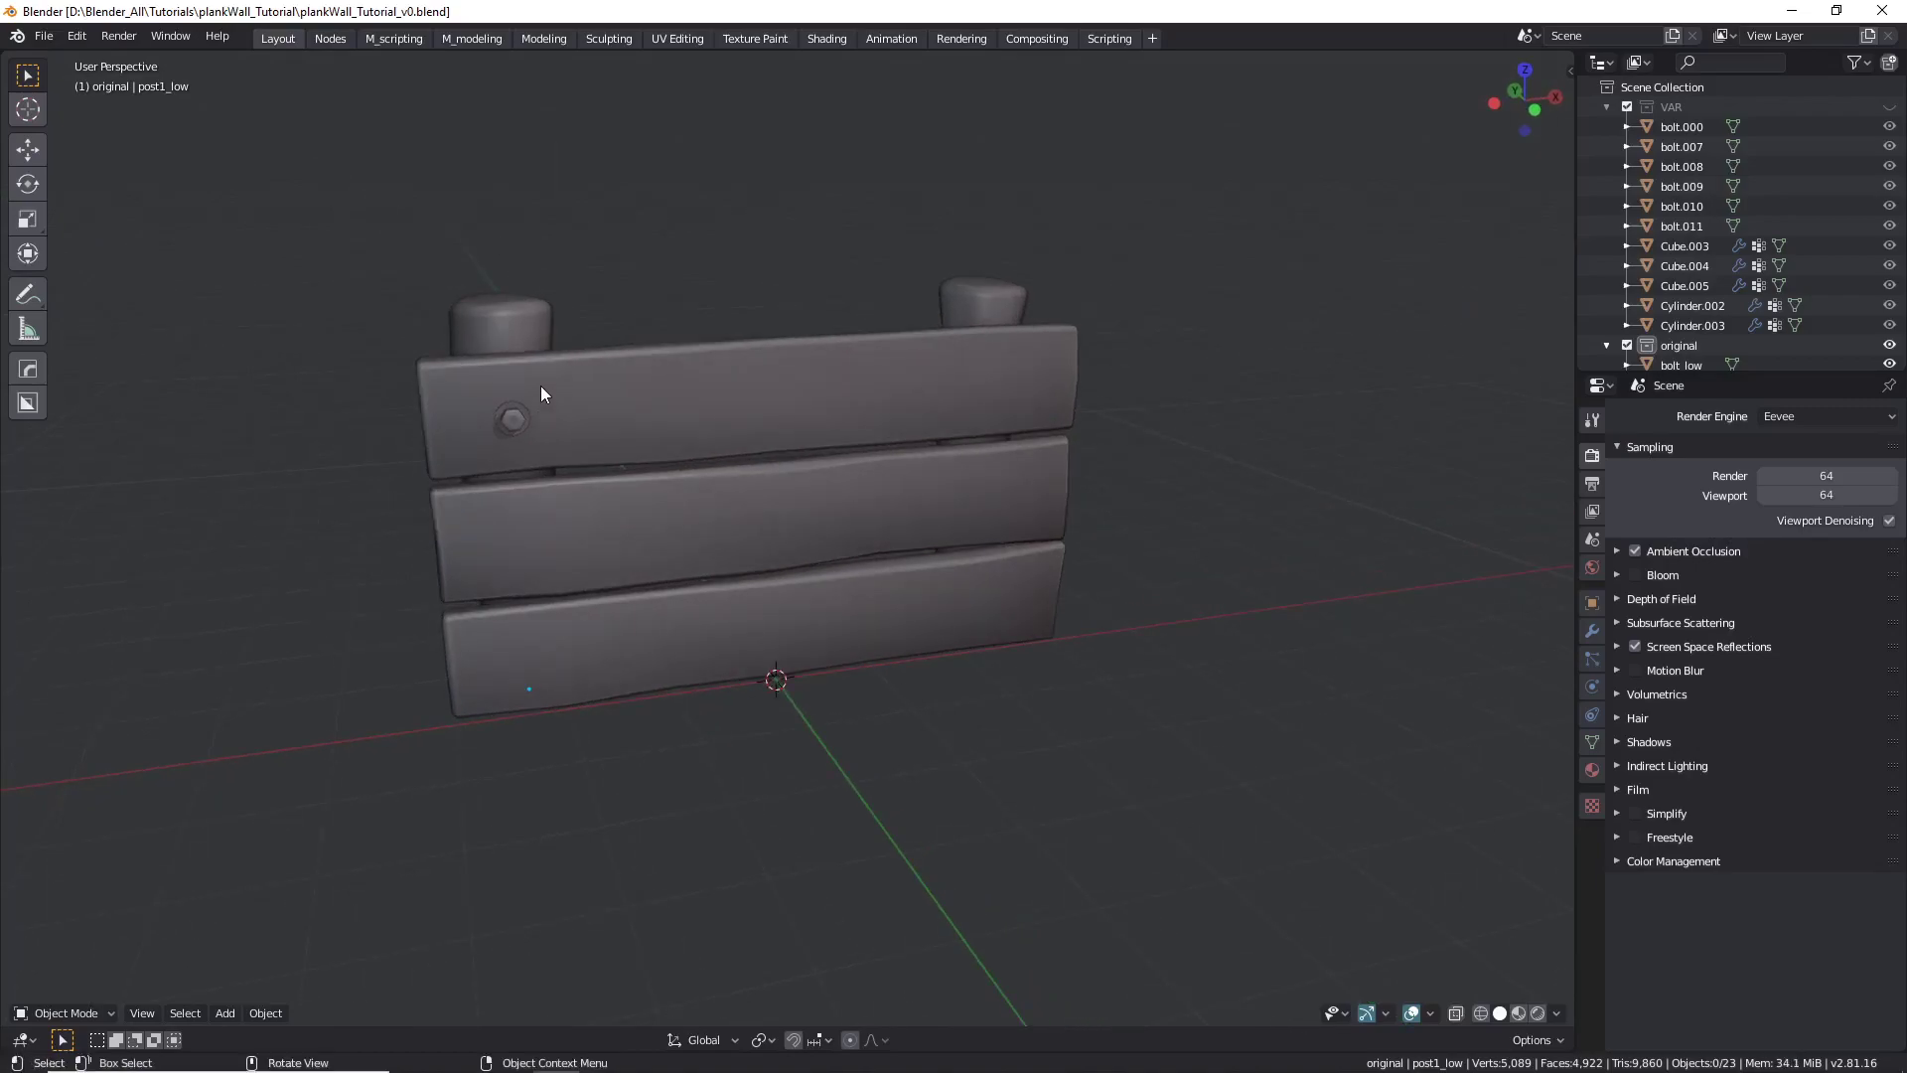
left_click(817, 444)
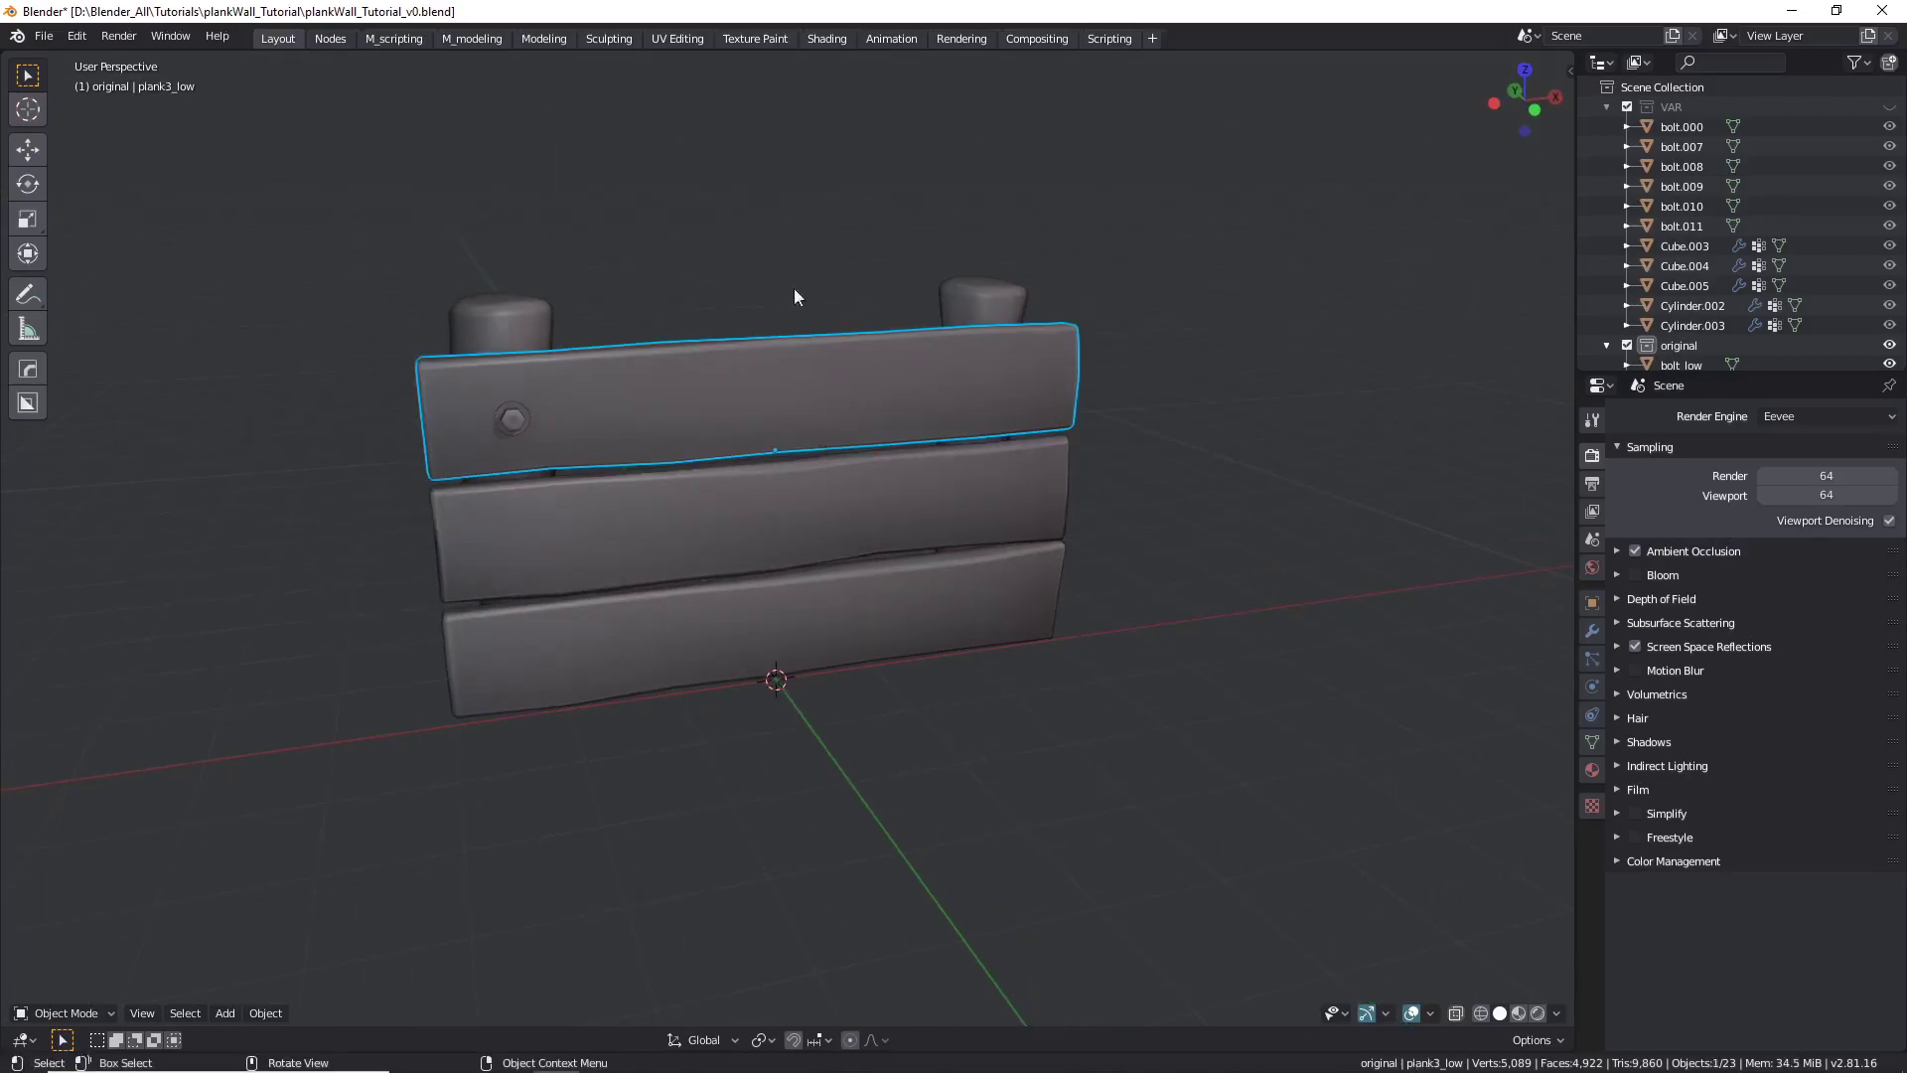
middle_click_drag(791, 497, 680, 447)
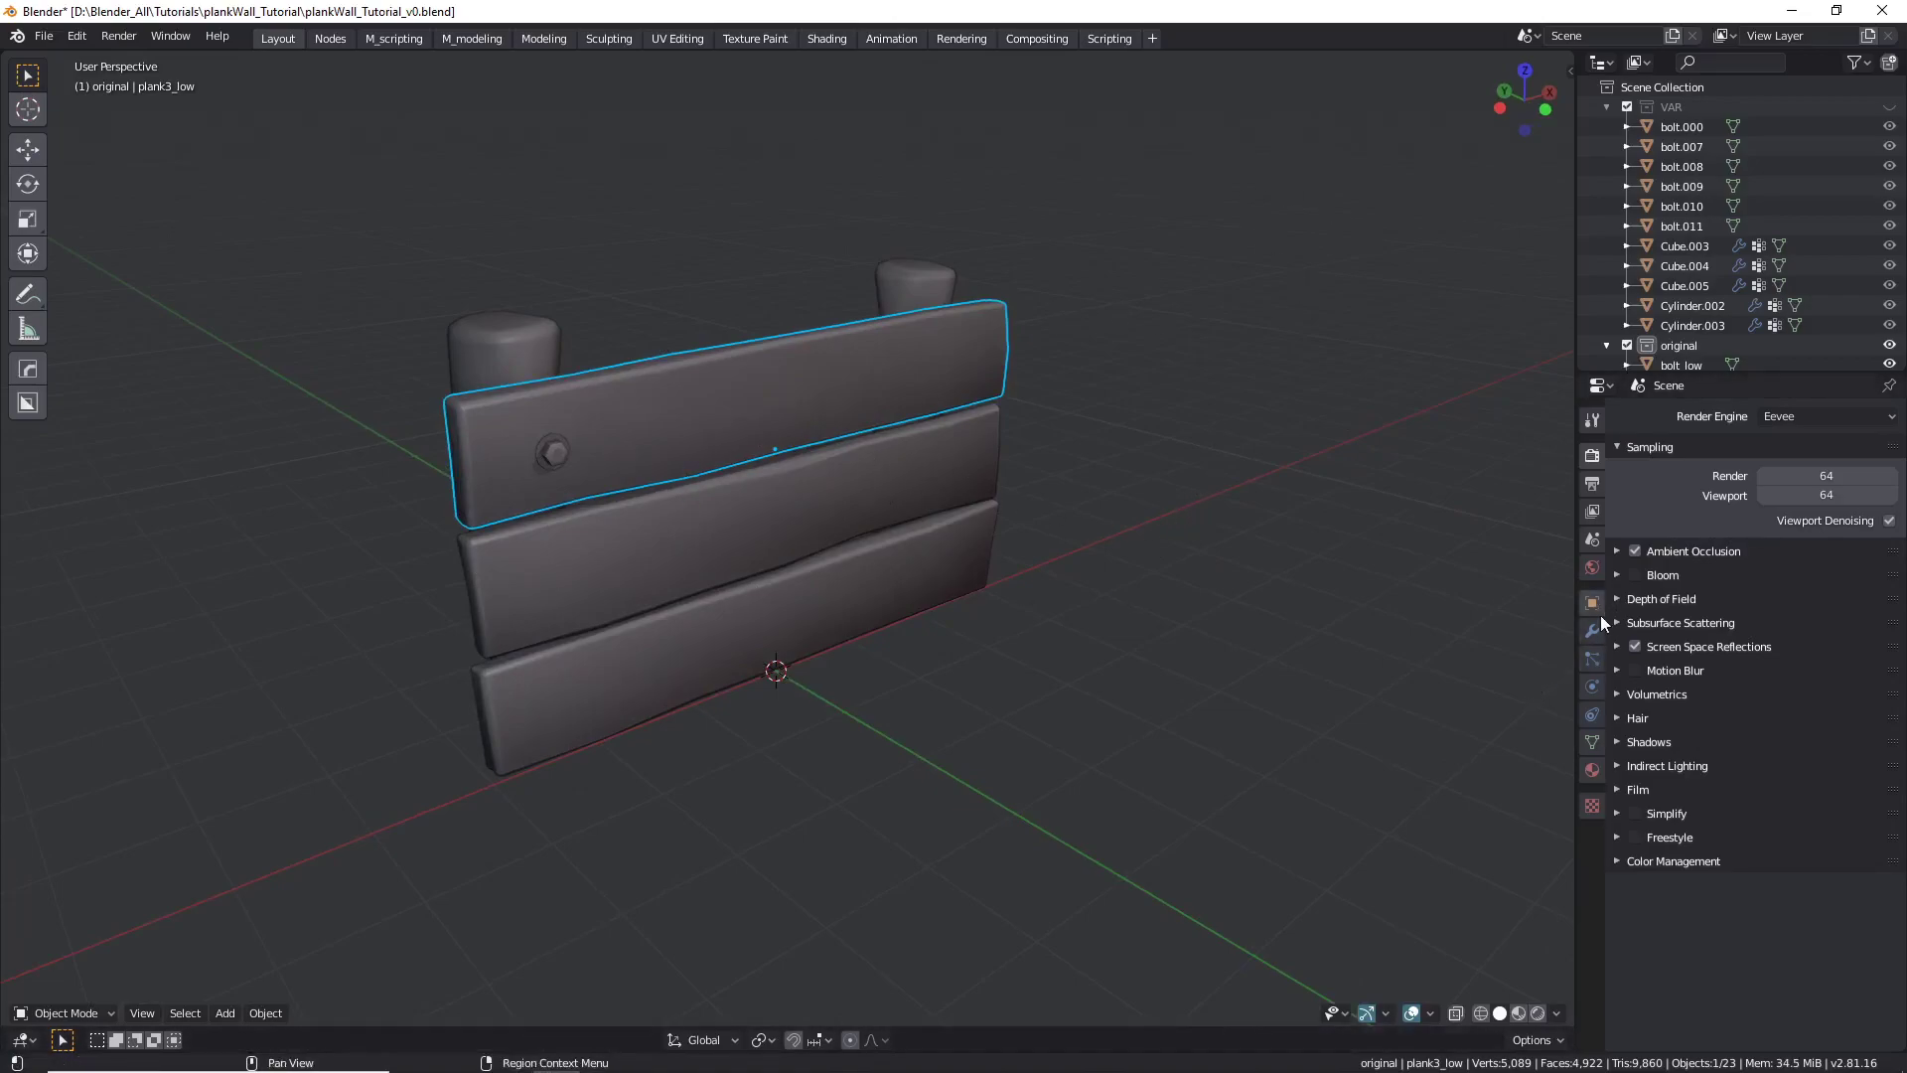
middle_click_drag(724, 458, 759, 361)
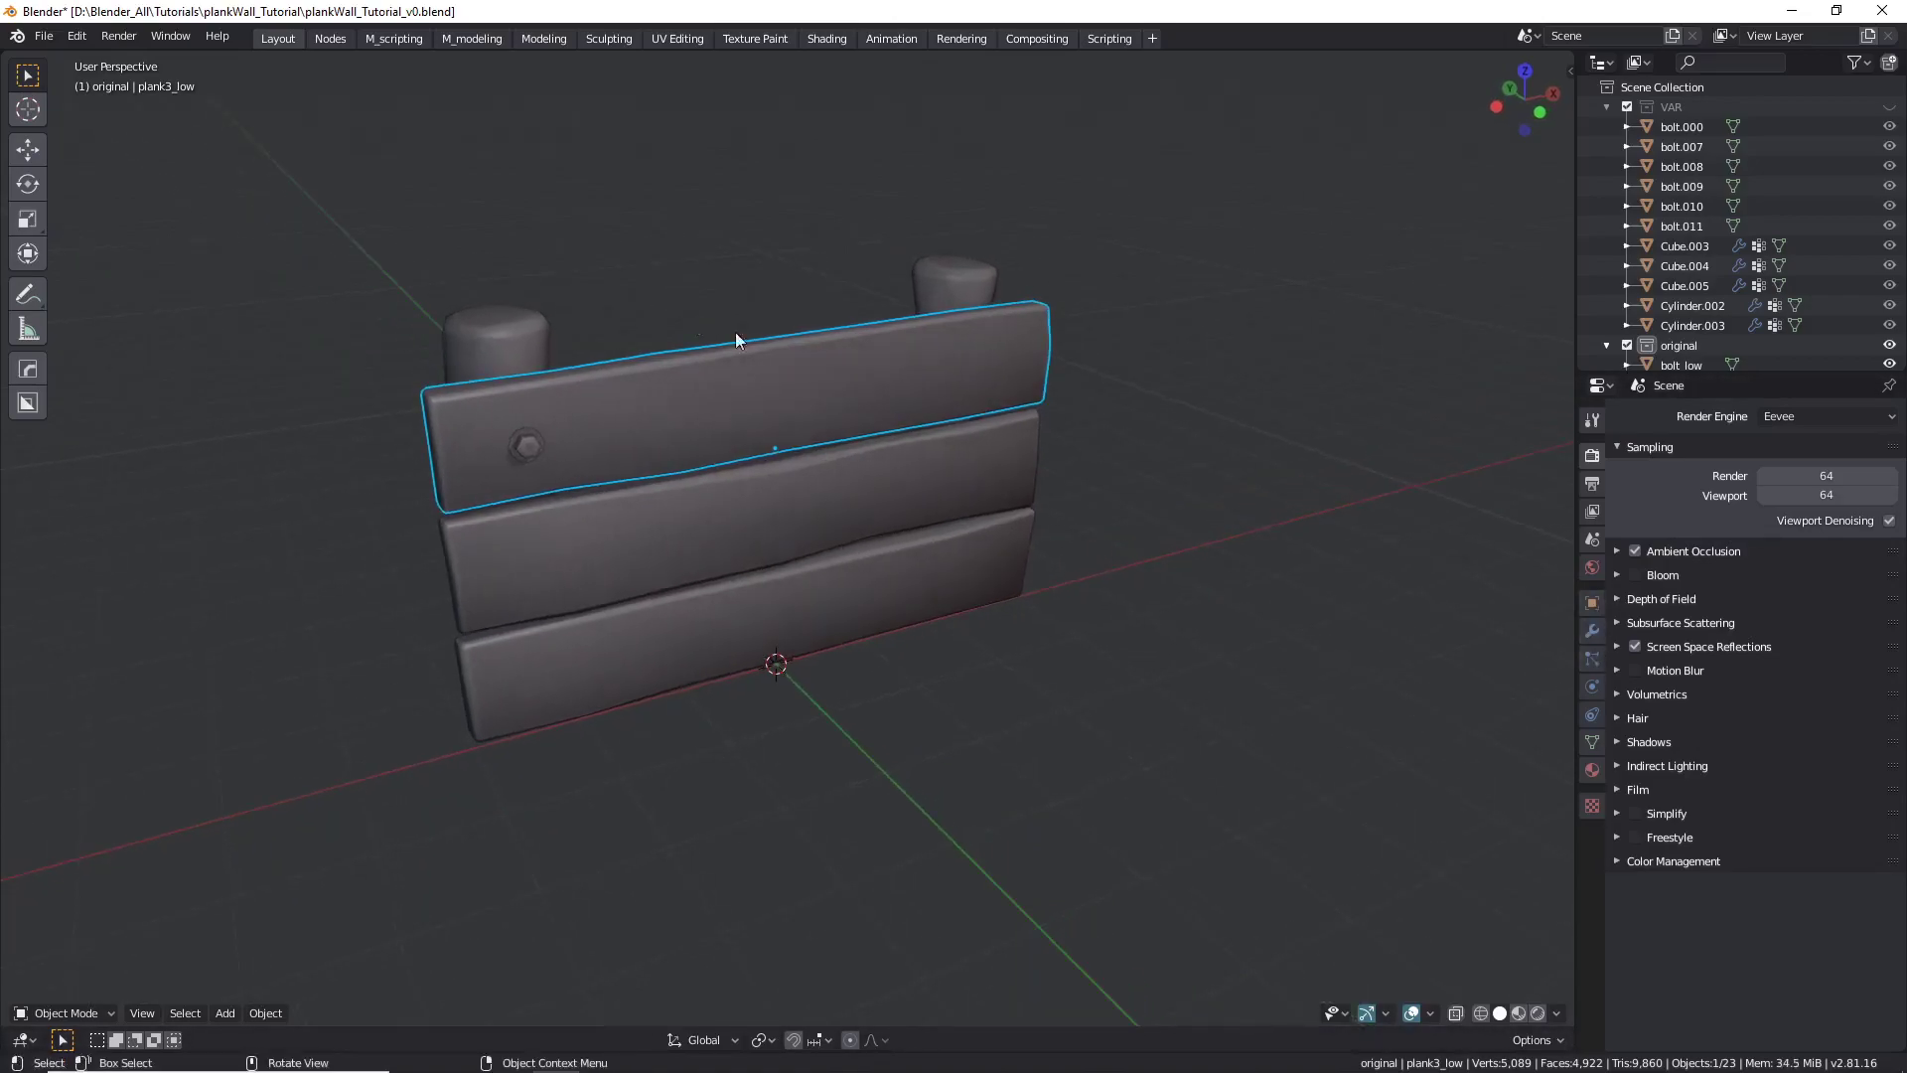
left_click(795, 526, "shift")
left_click(795, 596, "shift")
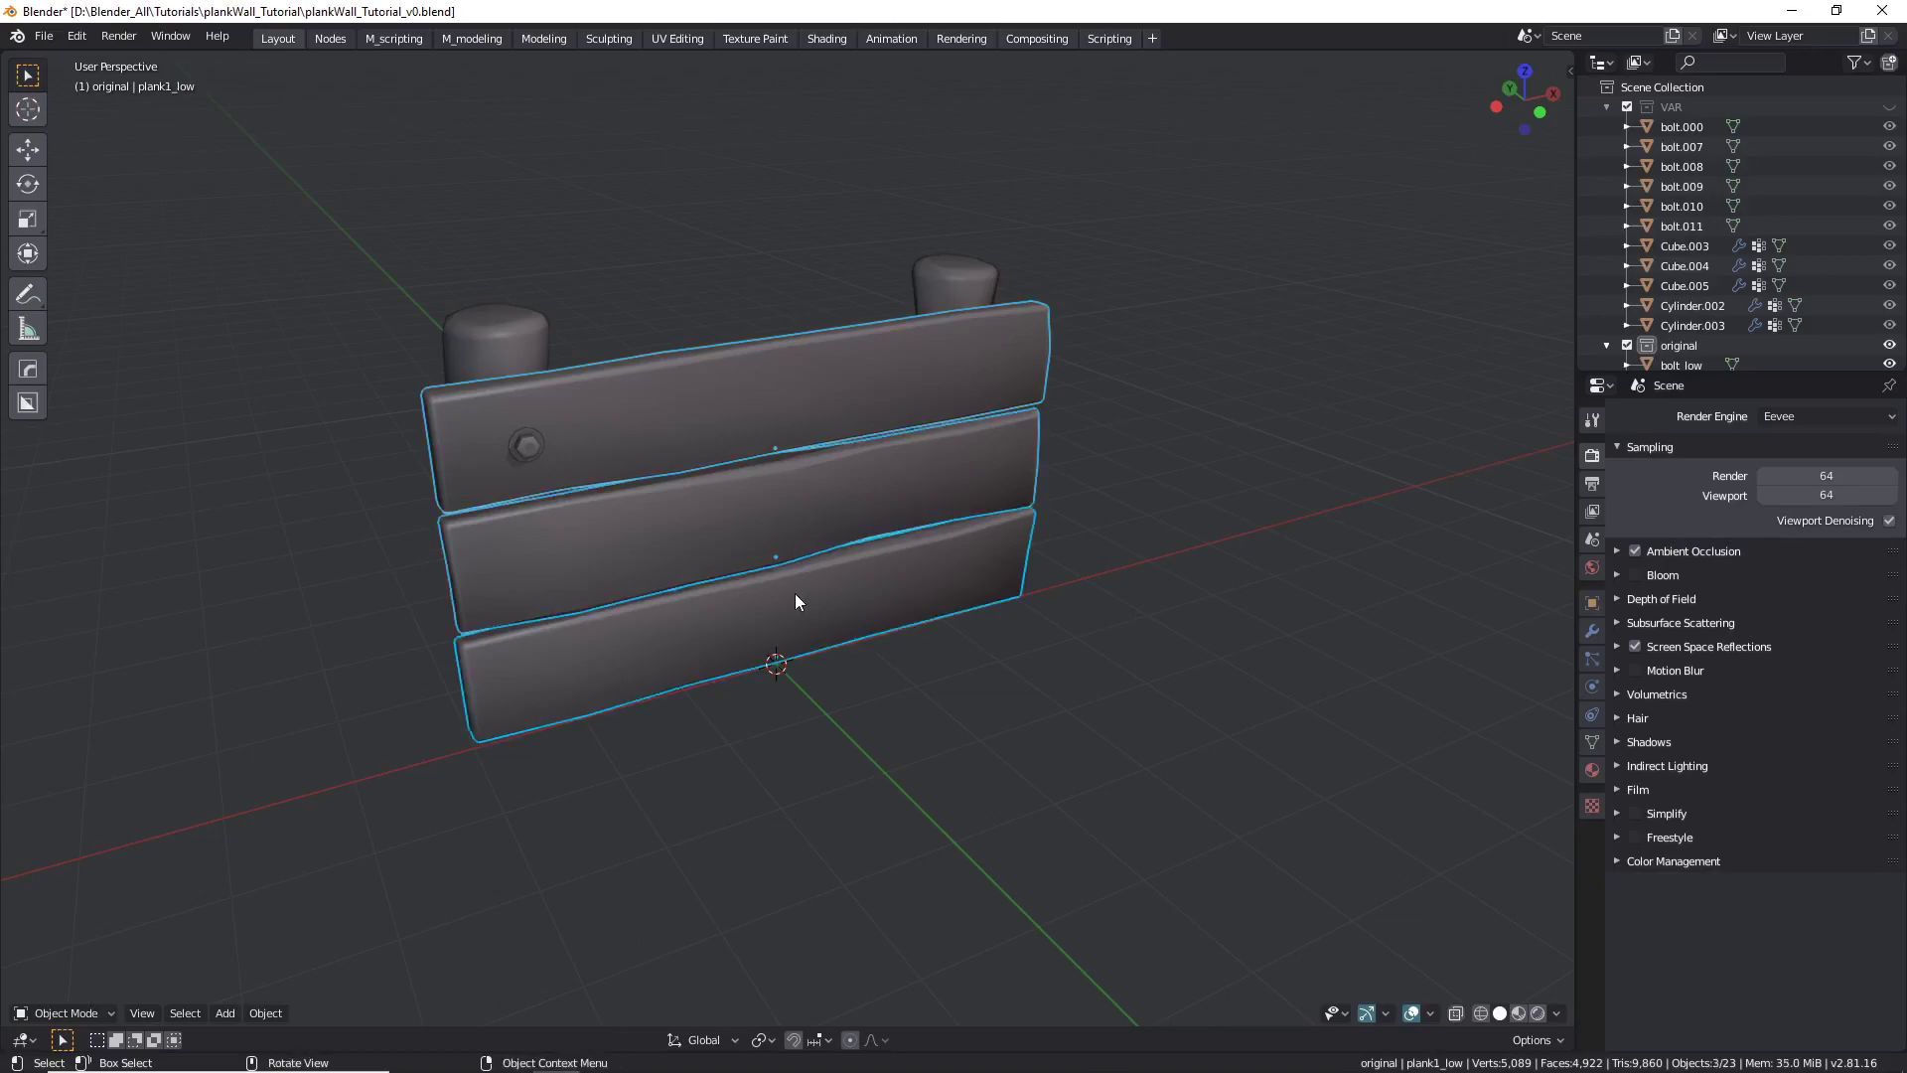
middle_click_drag(807, 589, 873, 575)
middle_click_drag(617, 583, 699, 505)
left_click(675, 482, "shift")
left_click(659, 324, "shift")
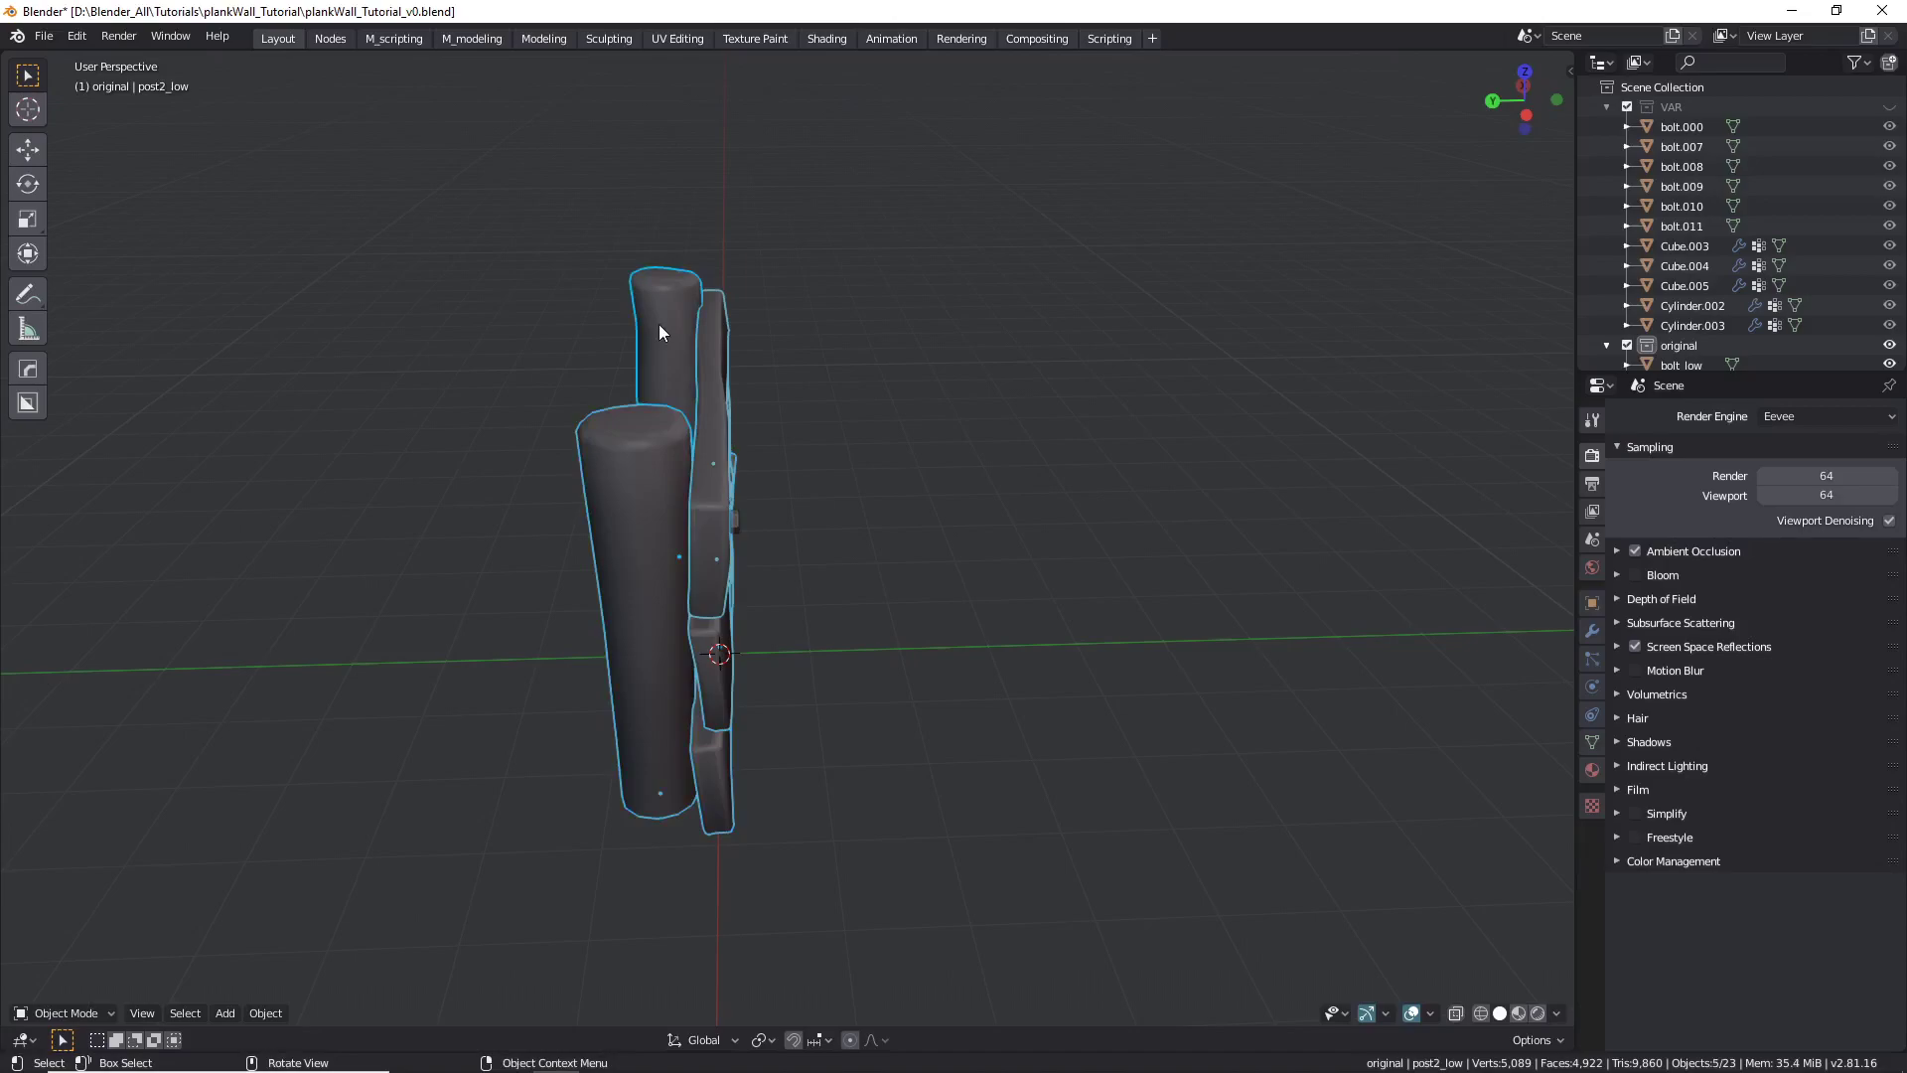
middle_click_drag(978, 444, 894, 439)
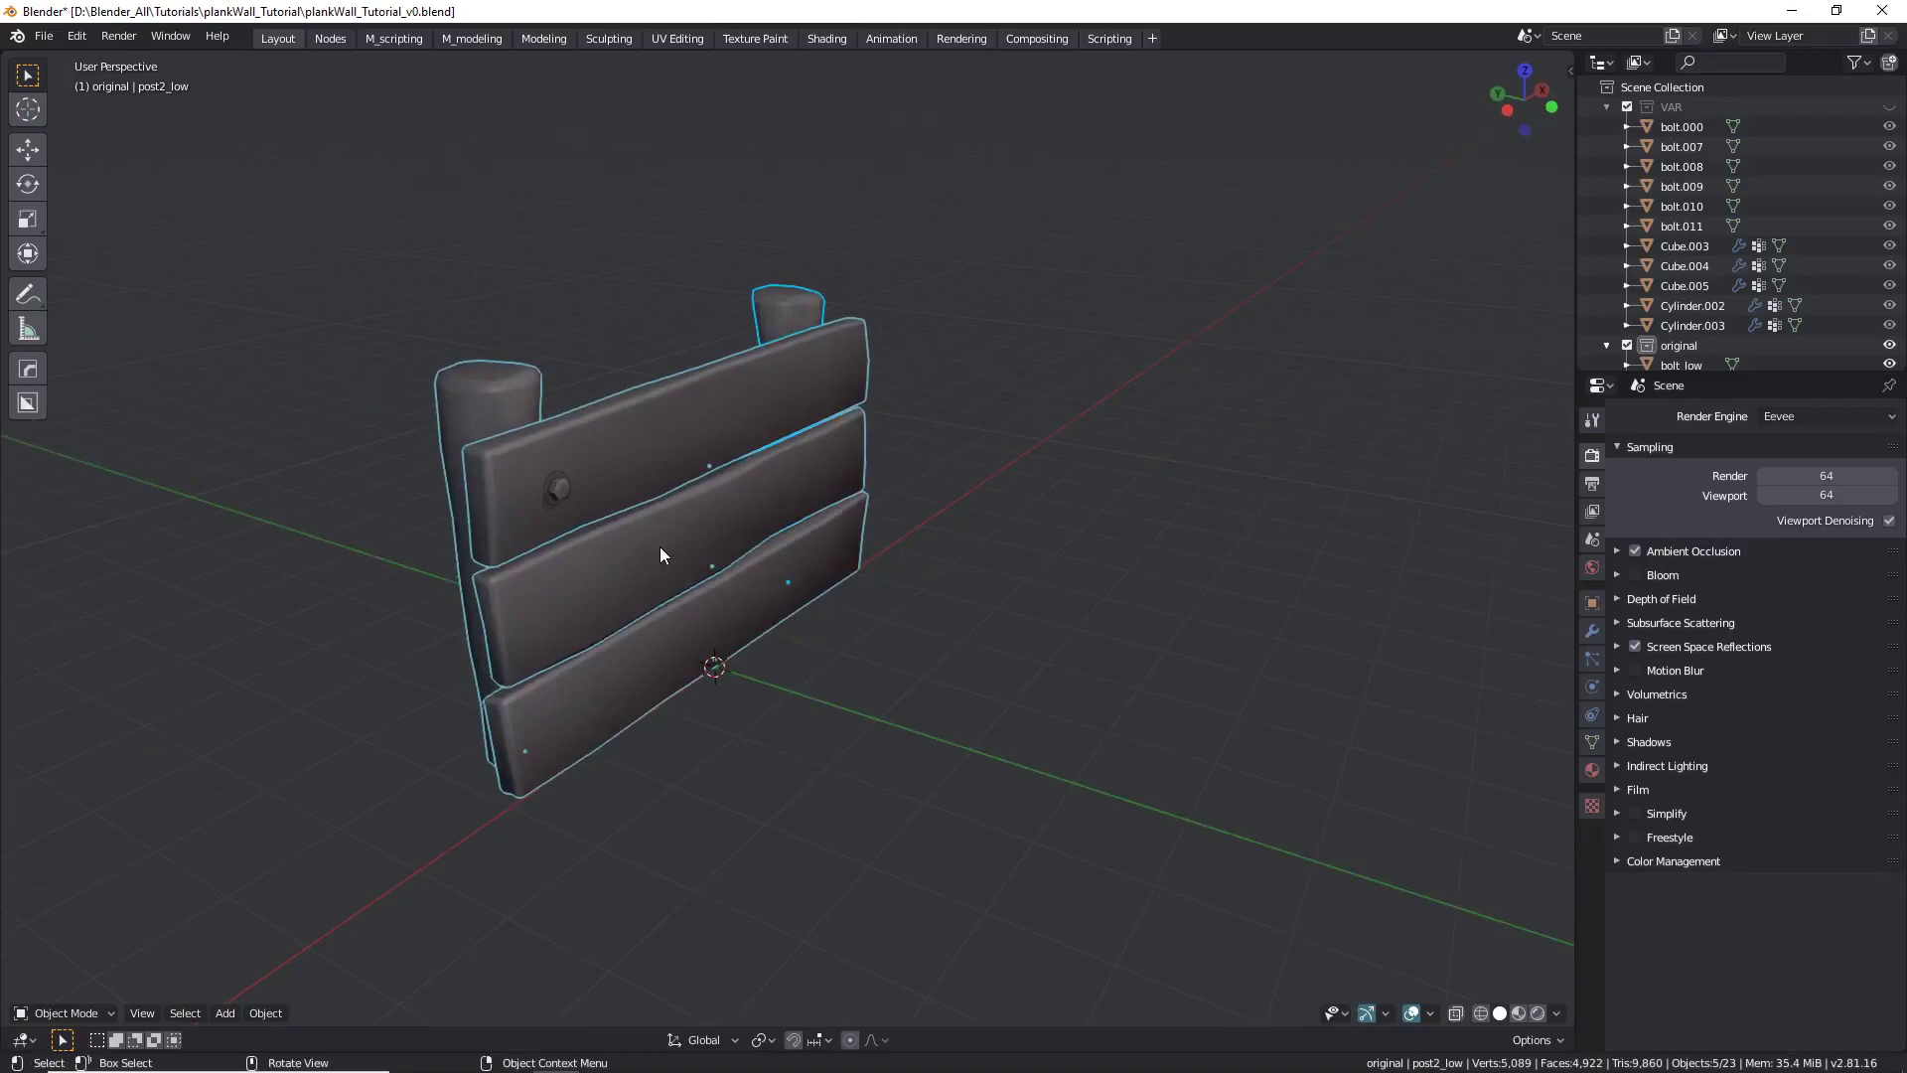
Select only the top plank, switch to the Shading workspace and frame the wall from its front side.
left_click(698, 425)
mouse_move(711, 422)
middle_mouse_down()
mouse_move(644, 452)
mouse_move(718, 402)
middle_mouse_up()
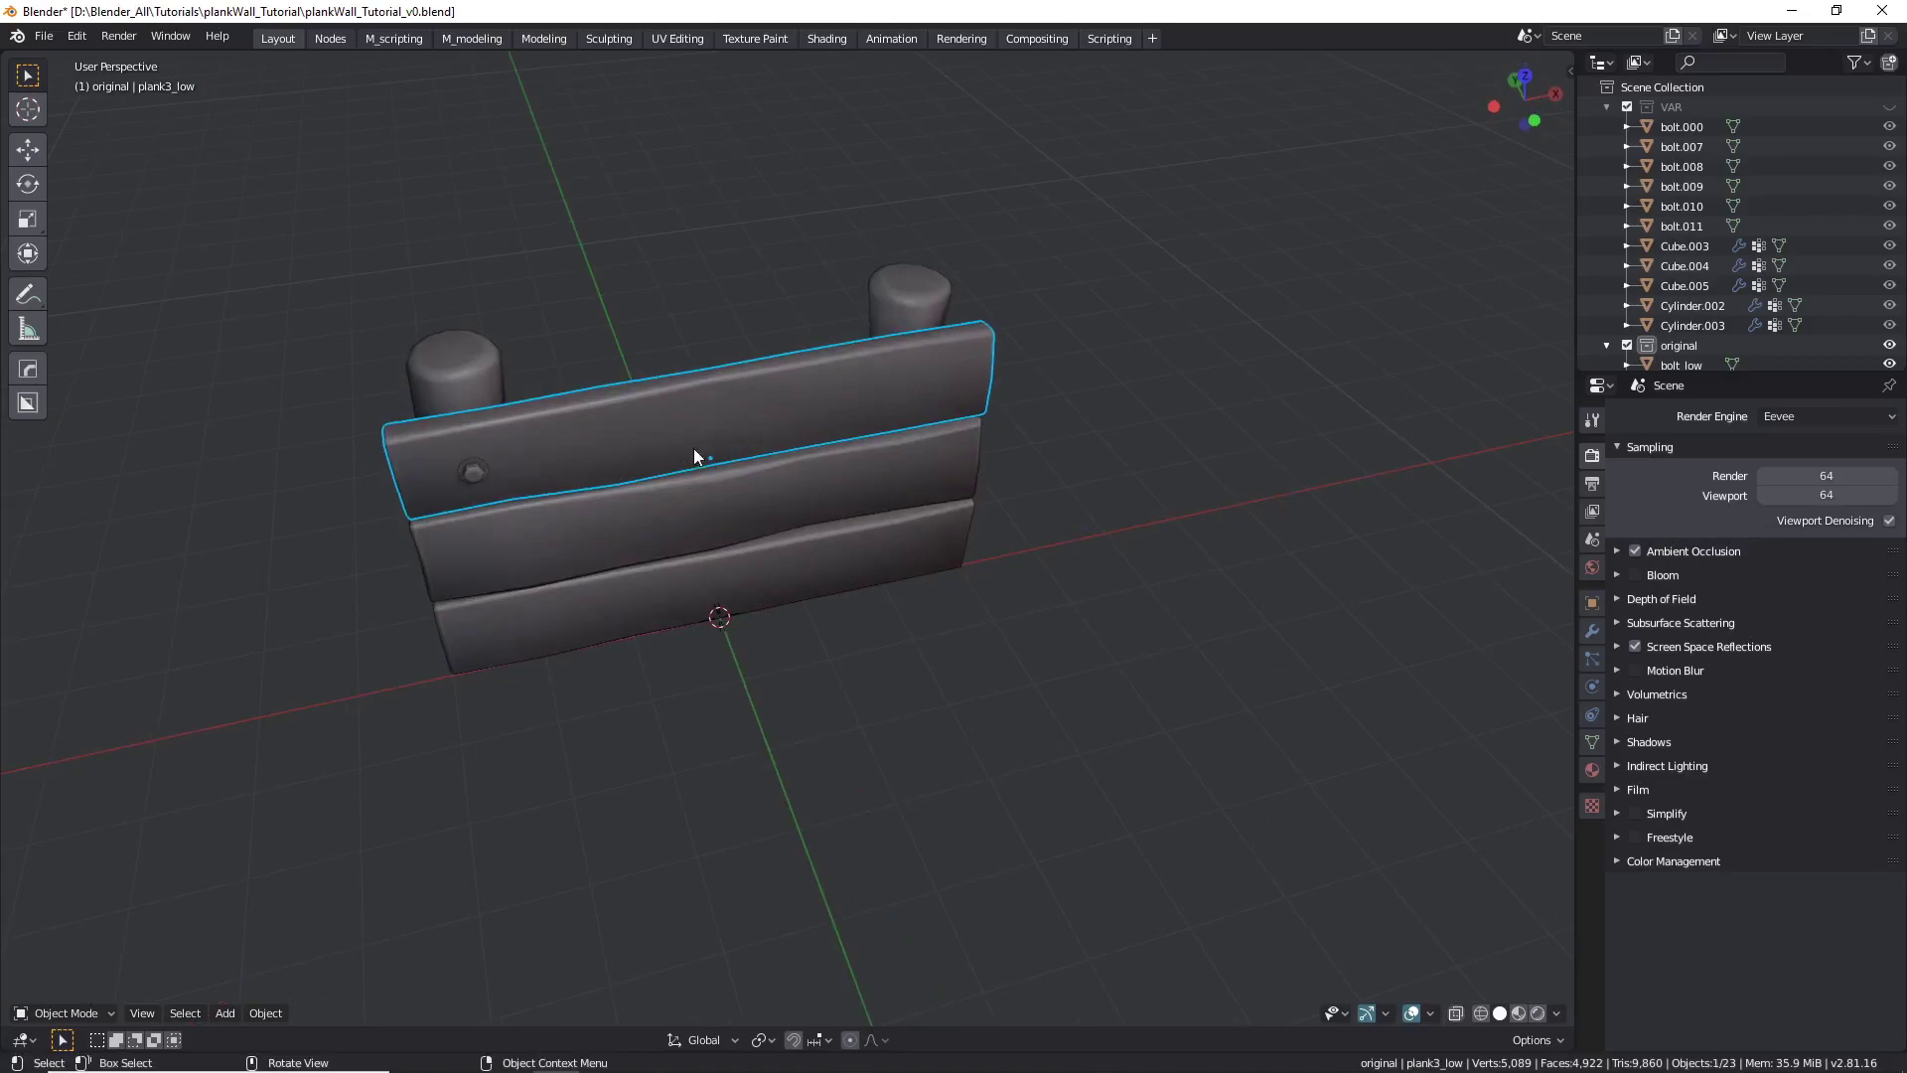
middle_click_drag(724, 498, 826, 488)
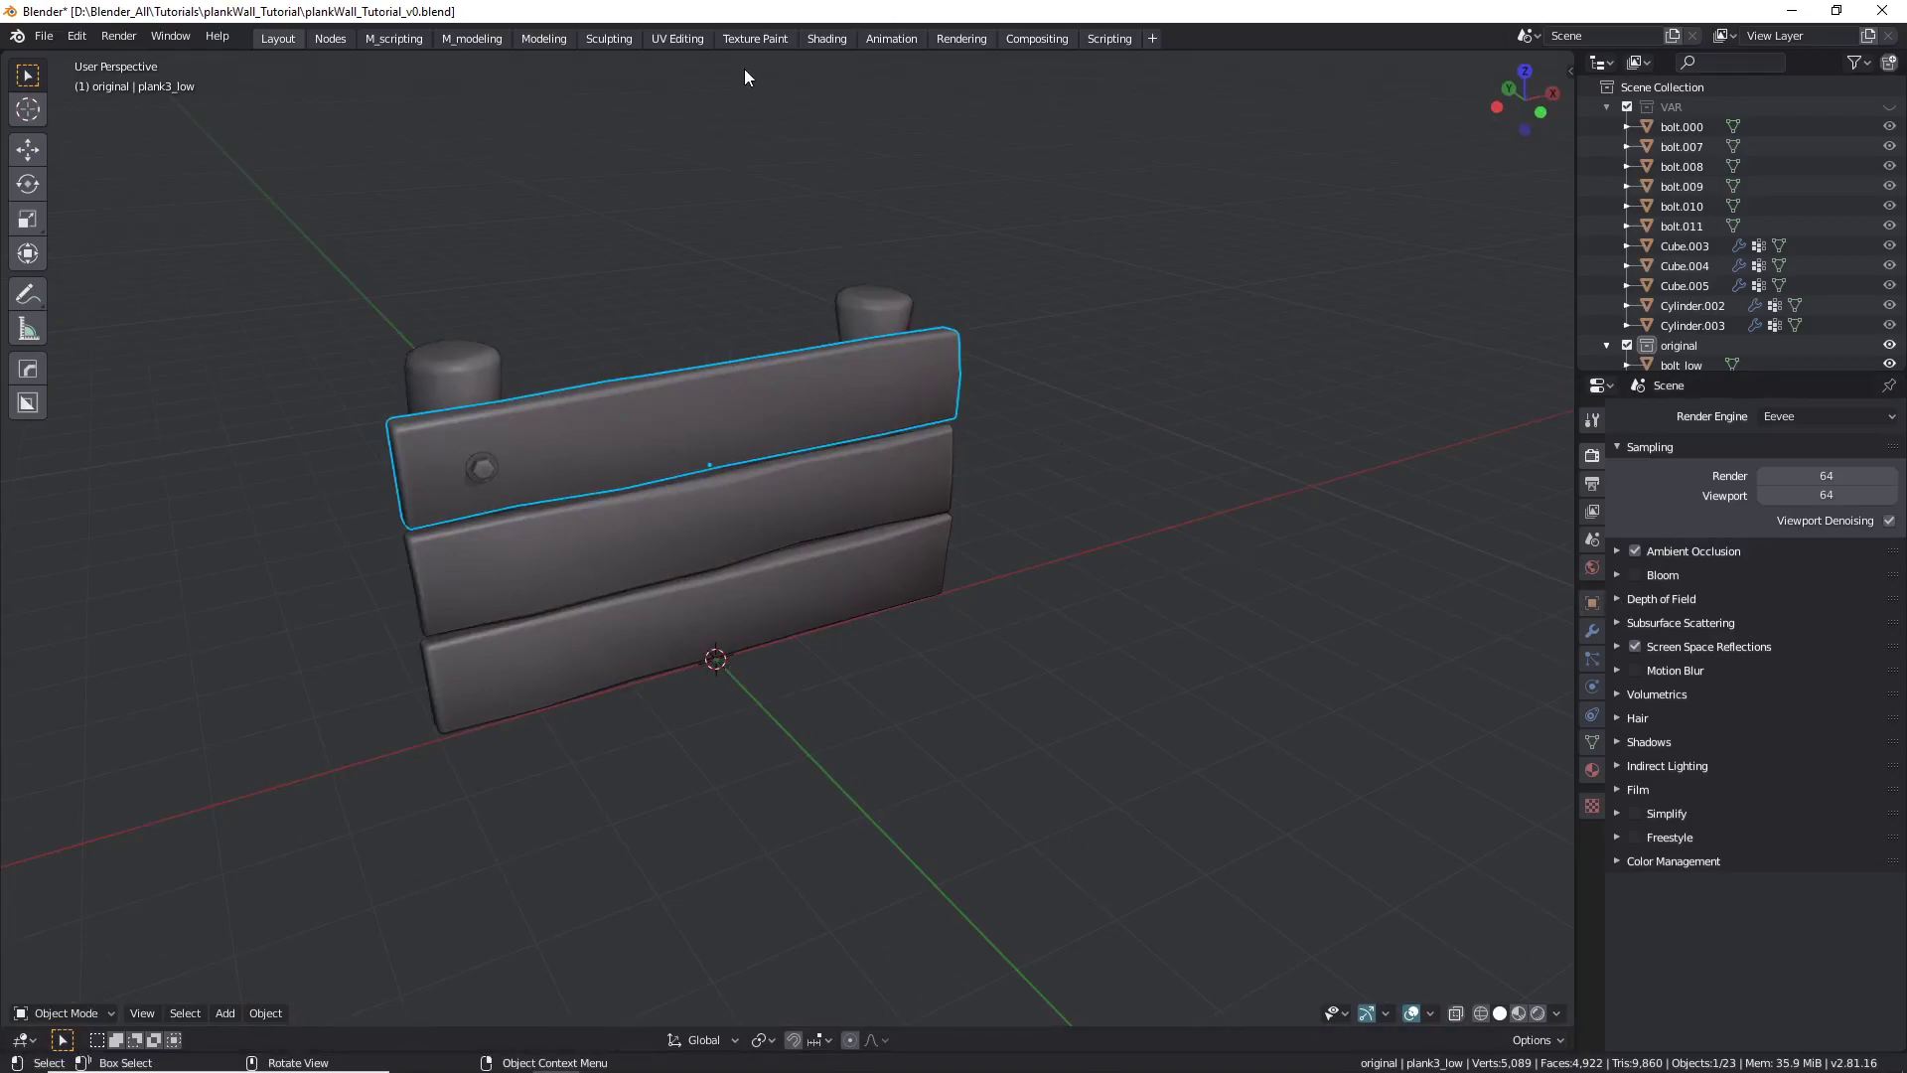
left_click(833, 39)
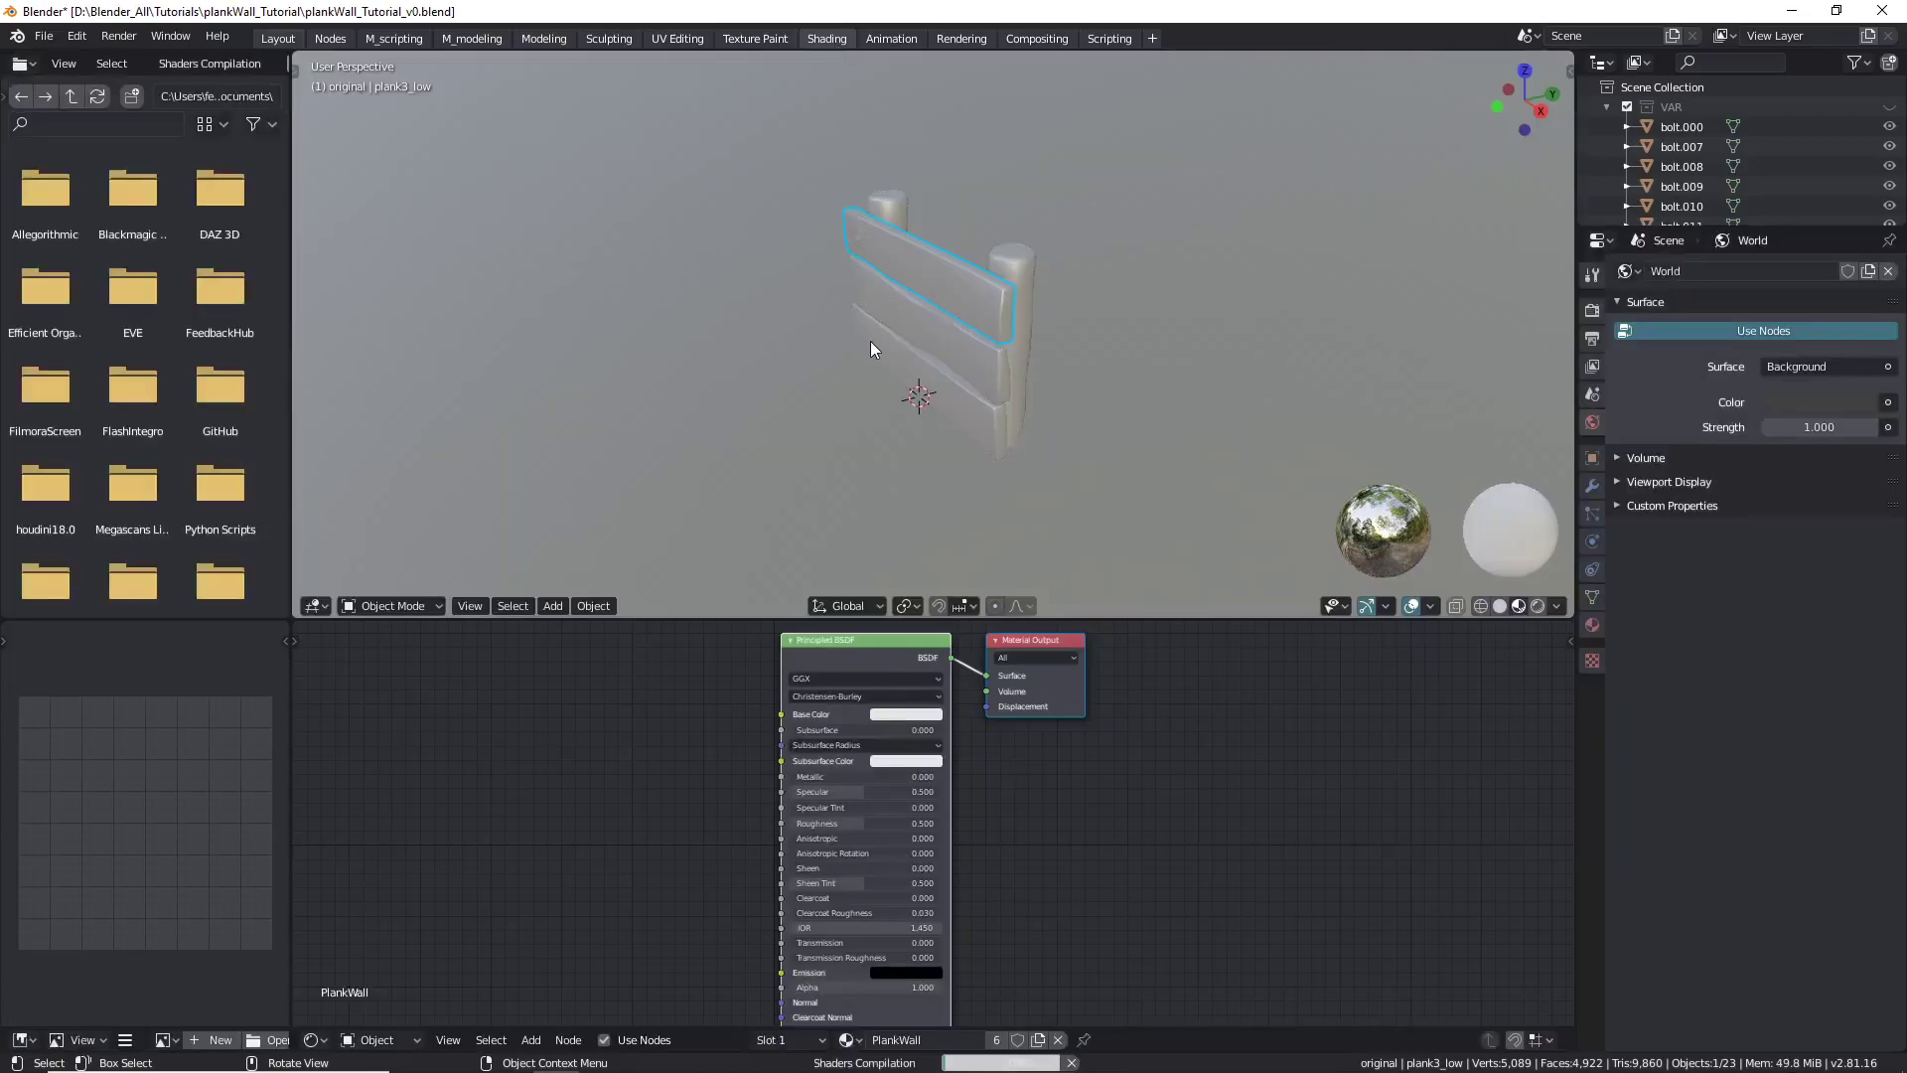
middle_click_drag(961, 341, 1116, 336)
scroll(896, 345, "up", 4)
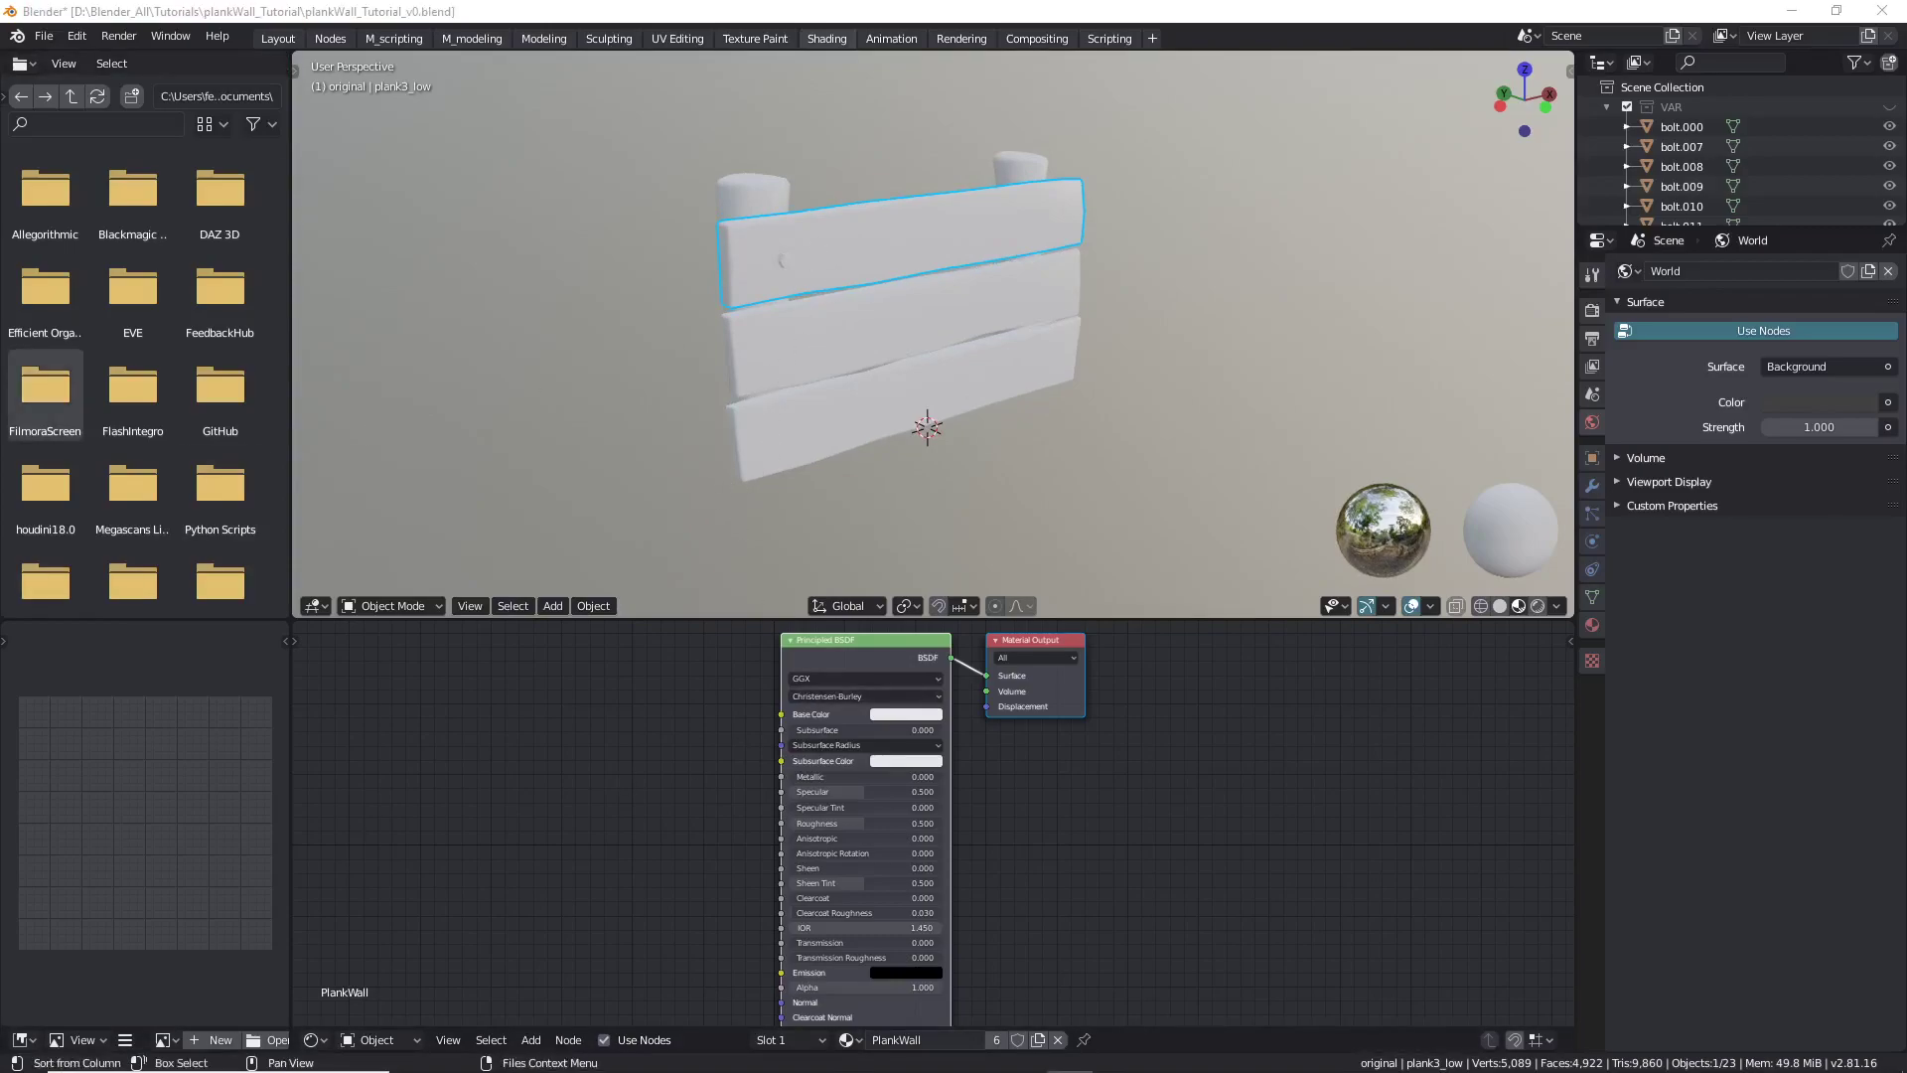
Add the PlankWall_Base_Color image from the export folder to the PlankWall material and connect its color to the Principled BSDF's Base Color.
left_click_drag(0, 312, 685, 222)
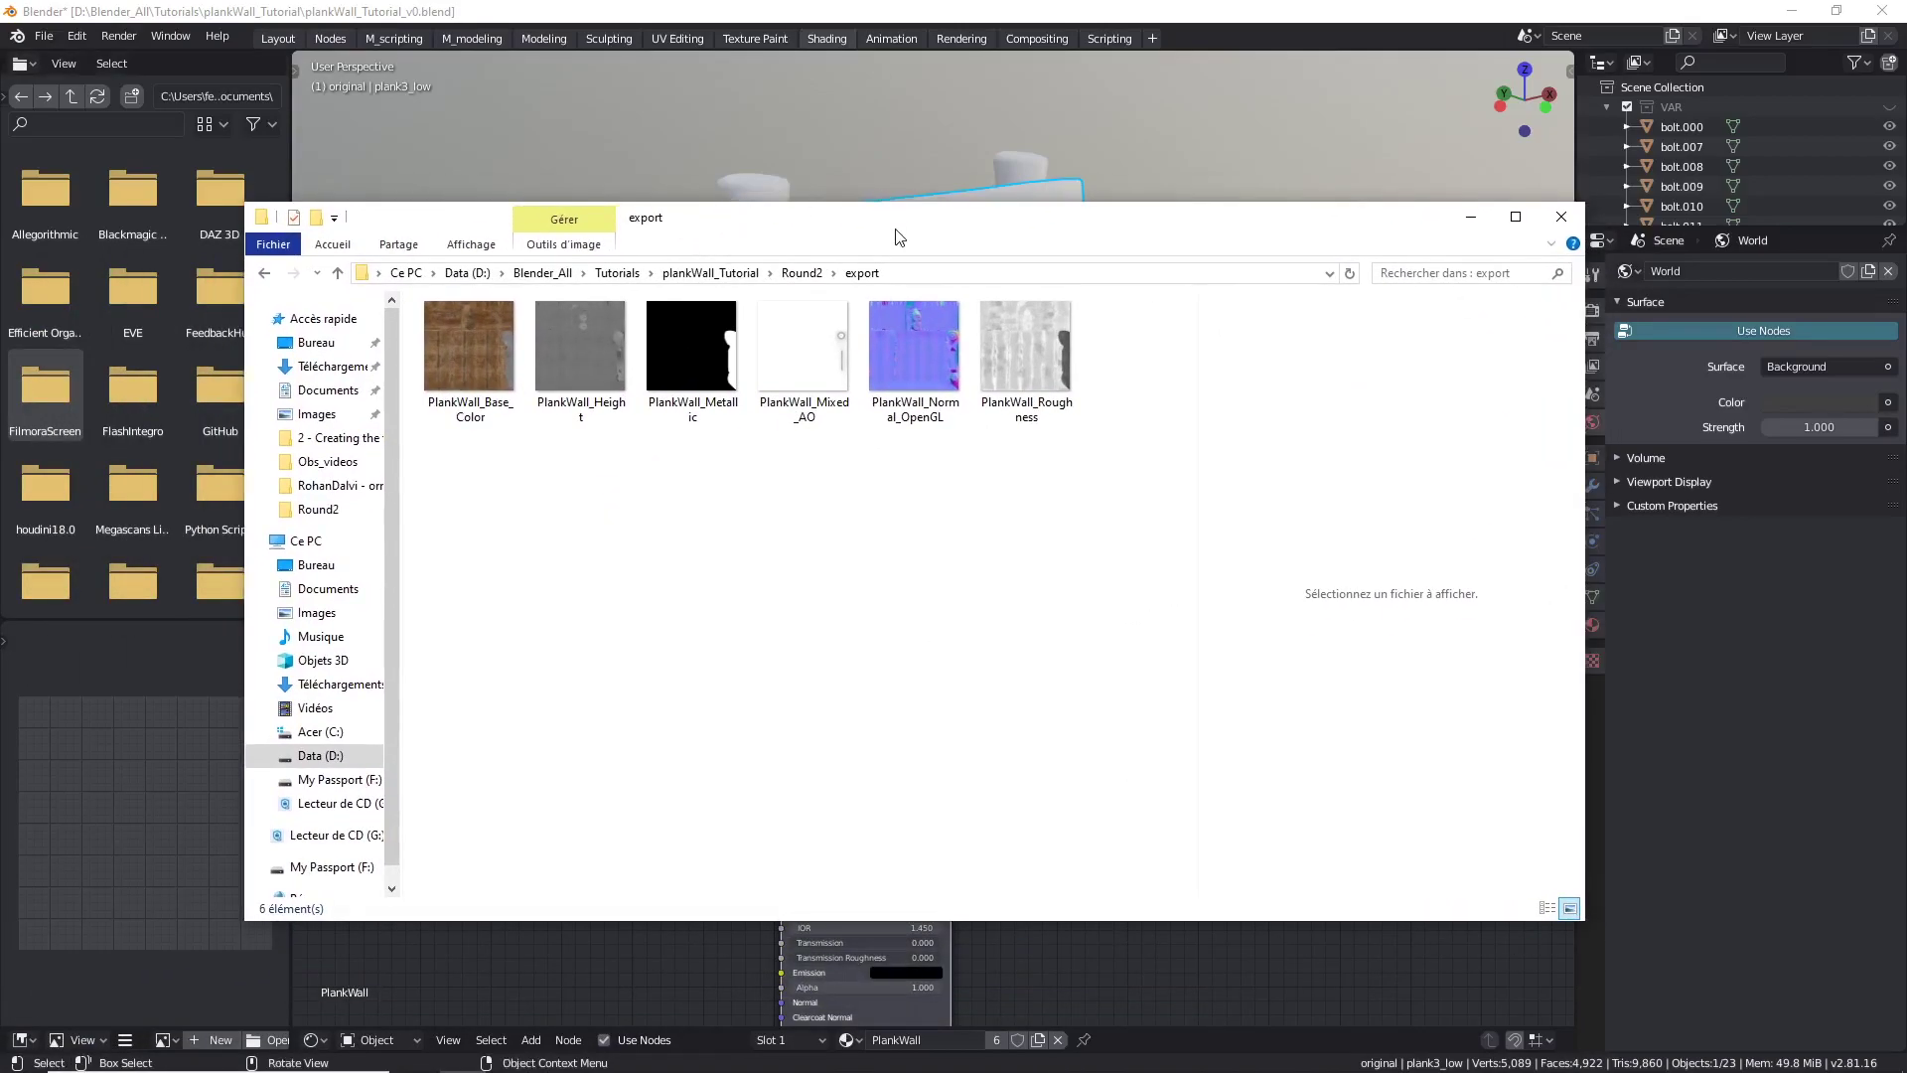
left_click_drag(913, 233, 0, 236)
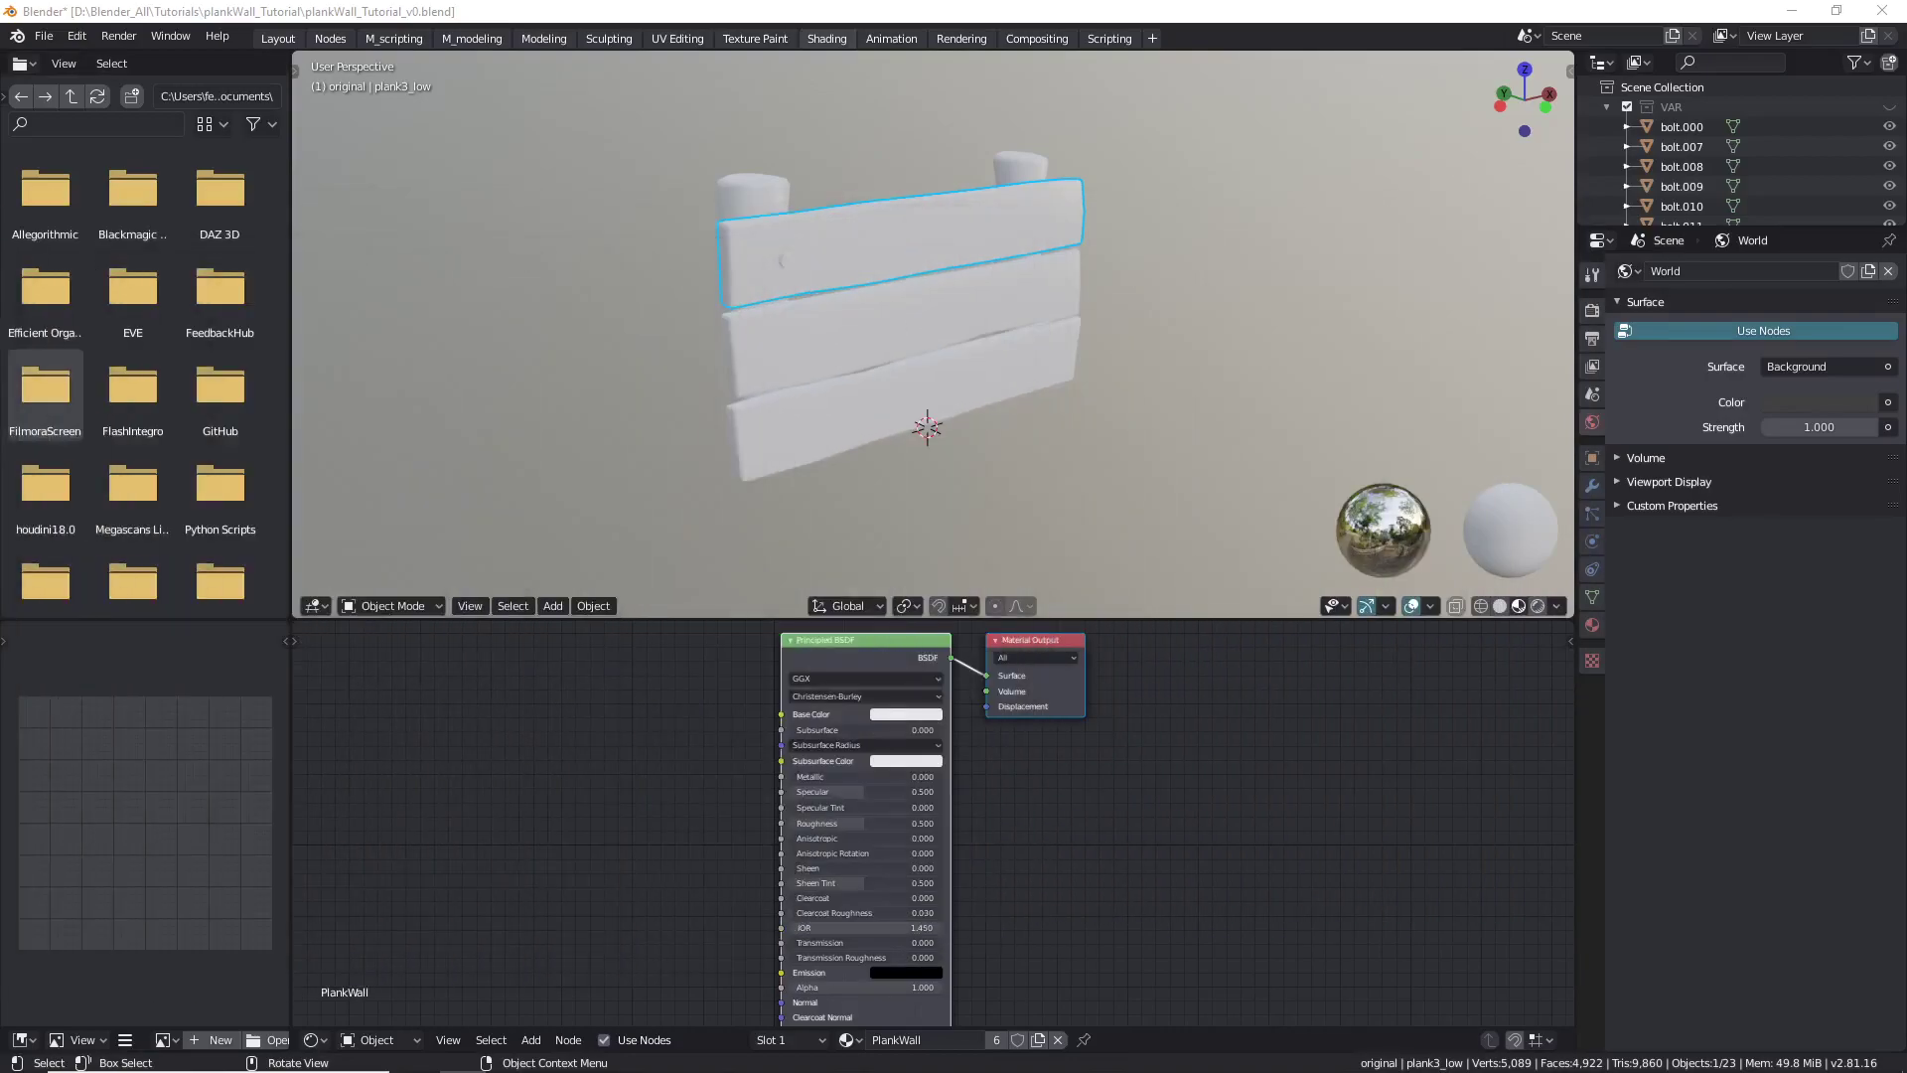
left_click_drag(590, 676, 418, 659)
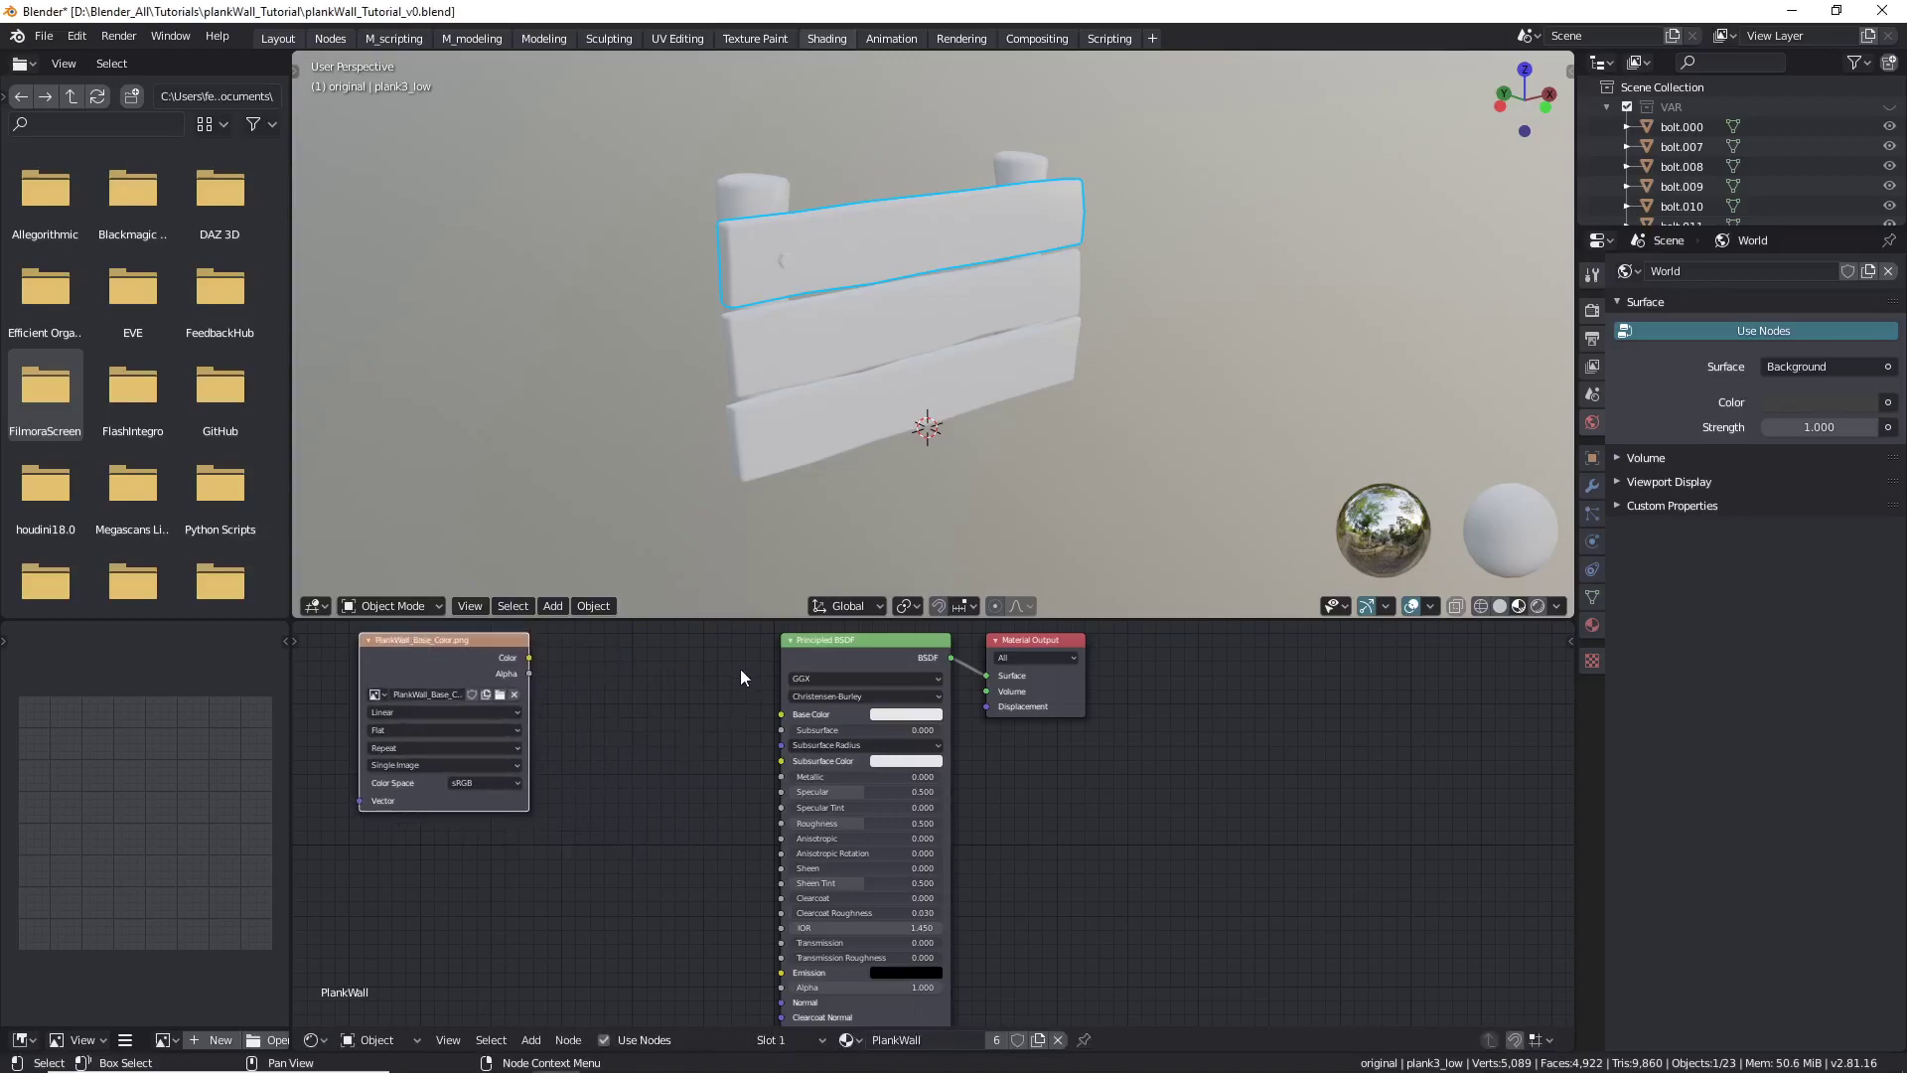
left_click_drag(740, 618, 745, 534)
left_click_drag(528, 614, 781, 670)
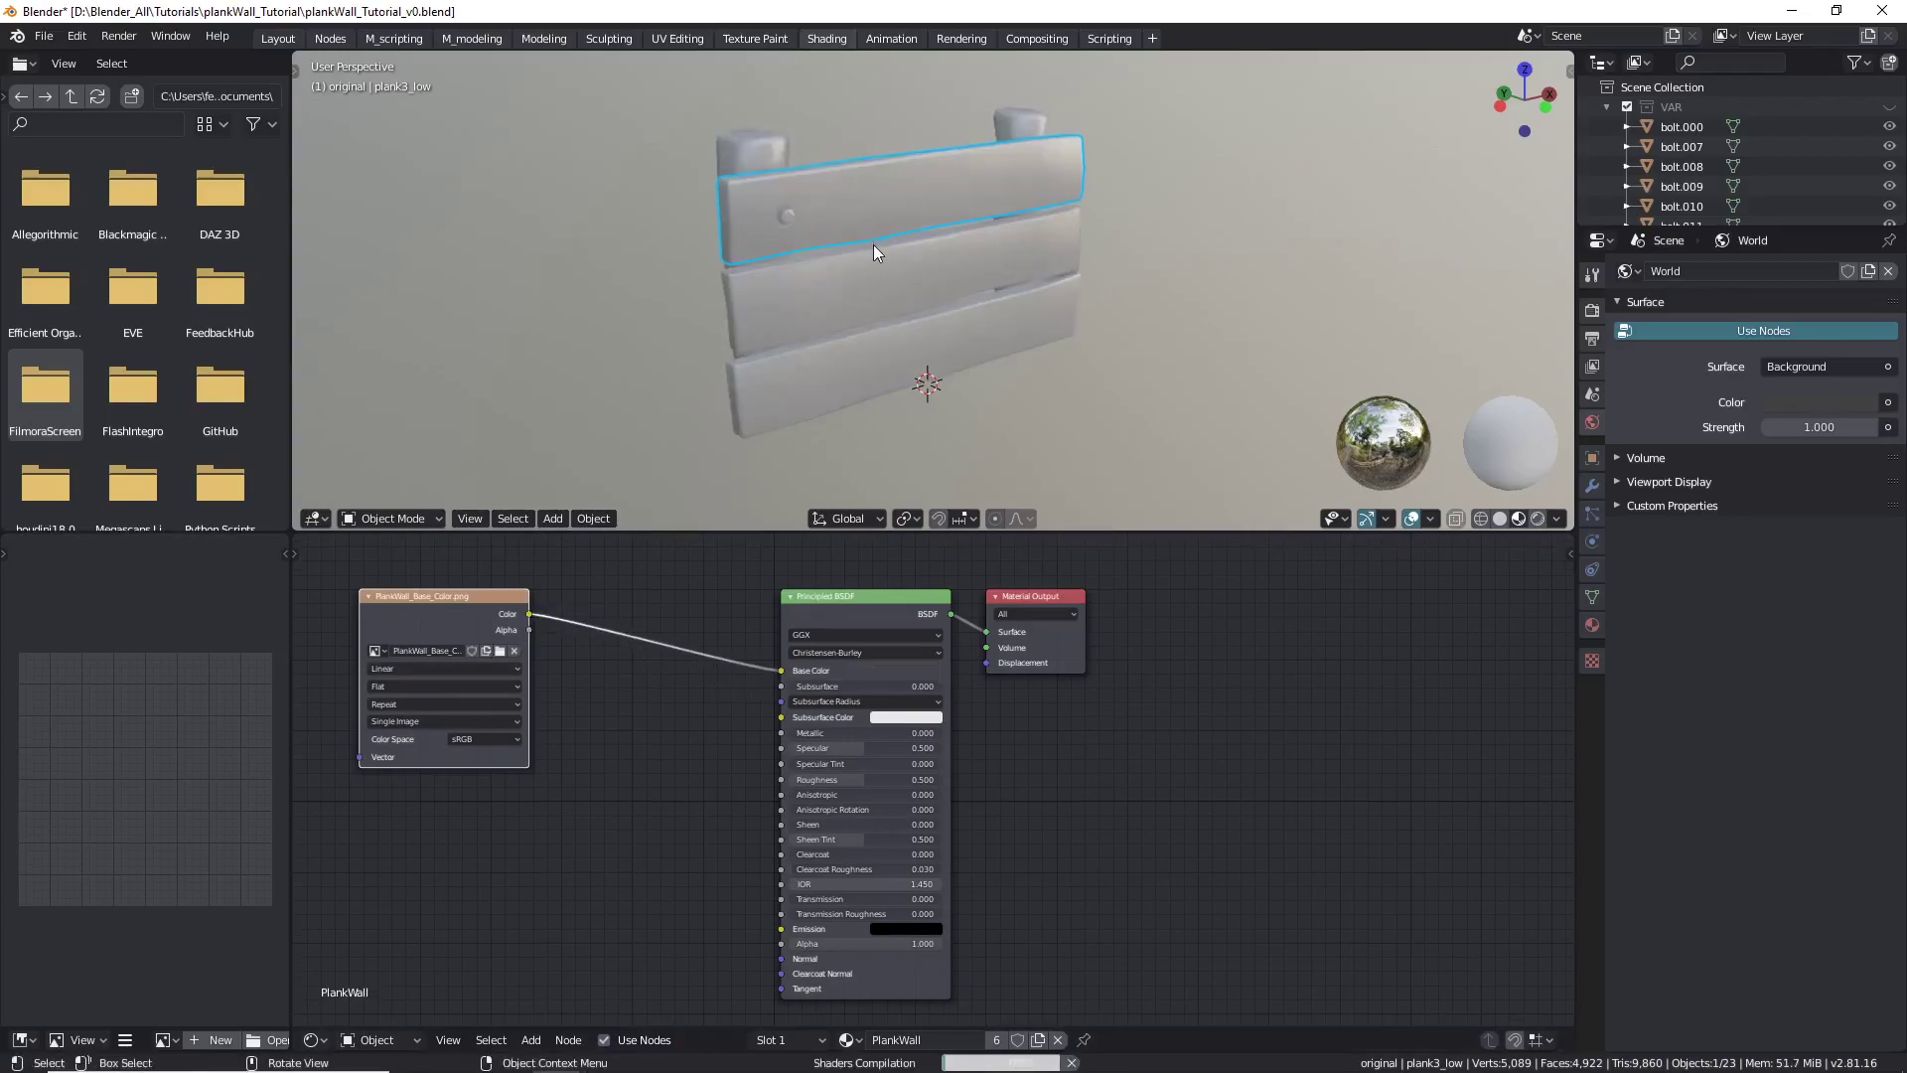
Inspect the base color texture up close on the planks, the post top and the bolt.
scroll(759, 176, "up", 3)
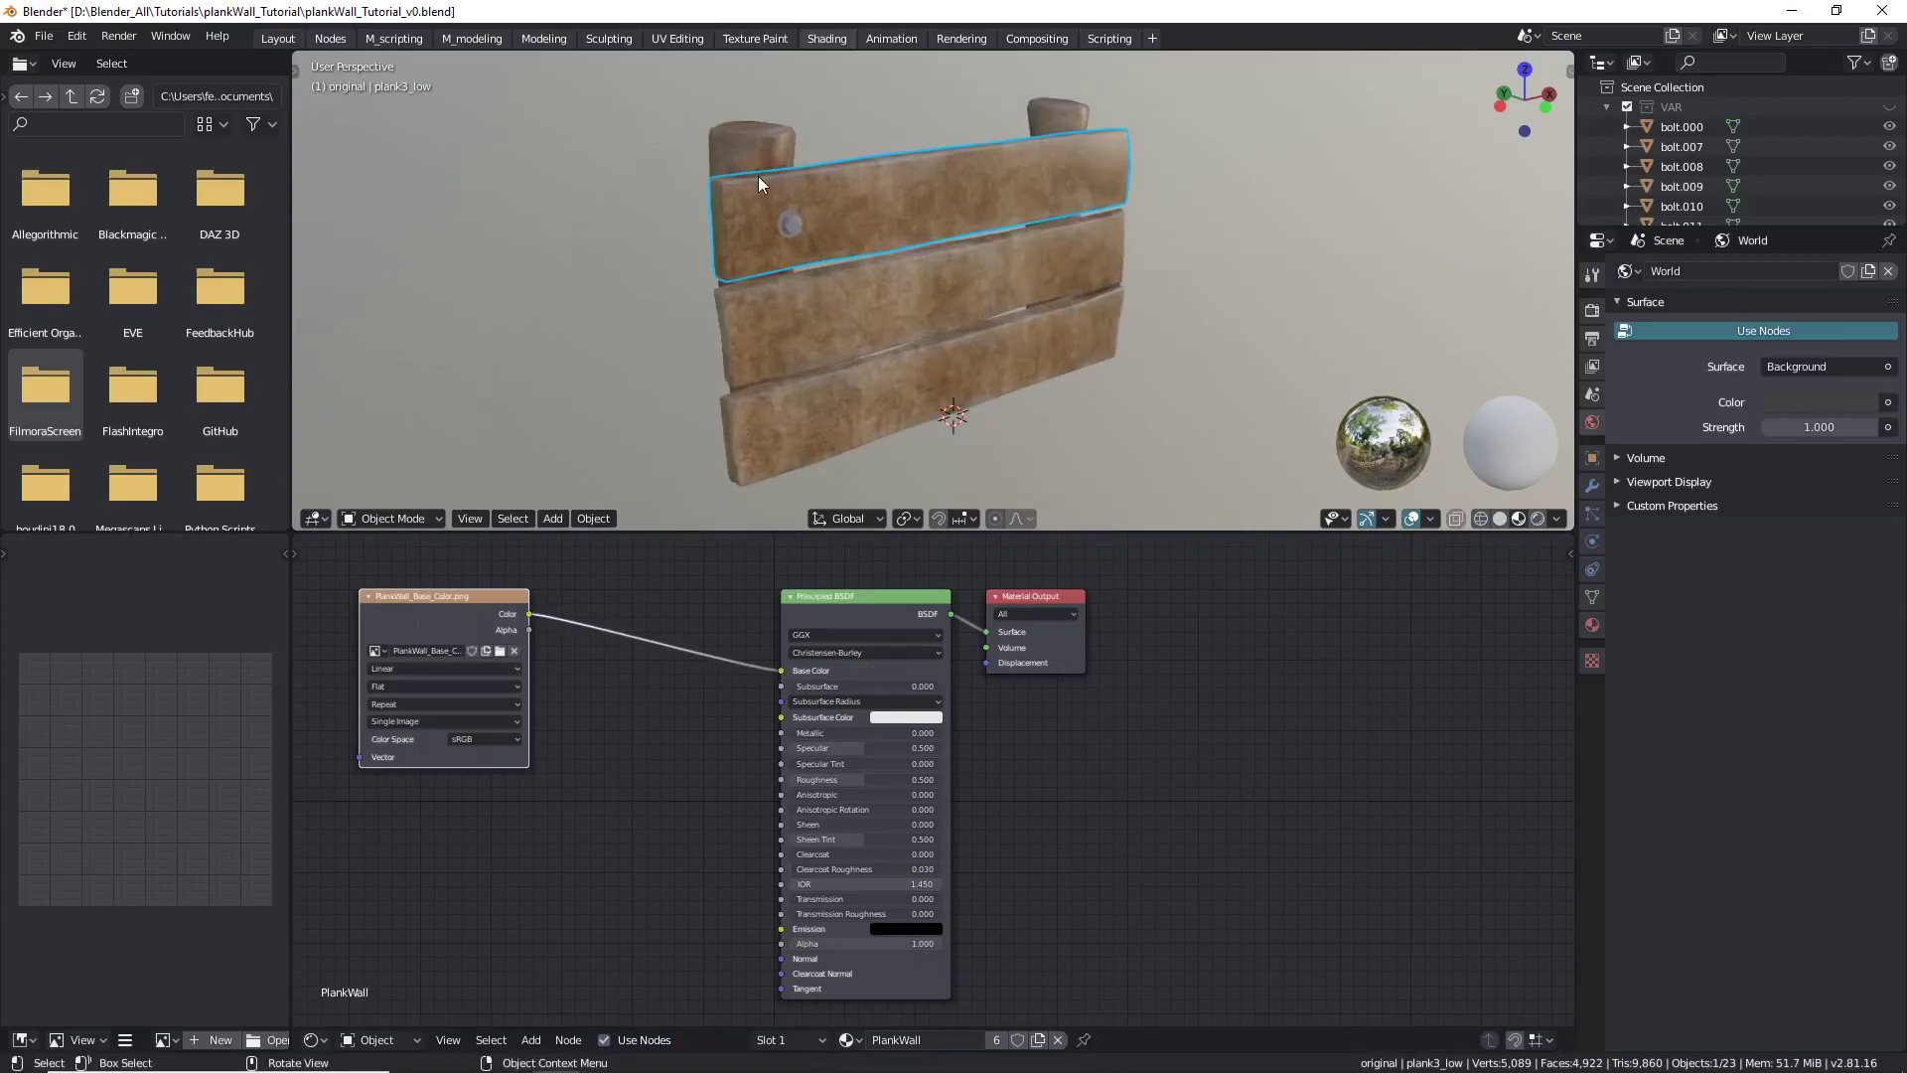
middle_click_drag(904, 158, 676, 159)
scroll(743, 188, "up", 8)
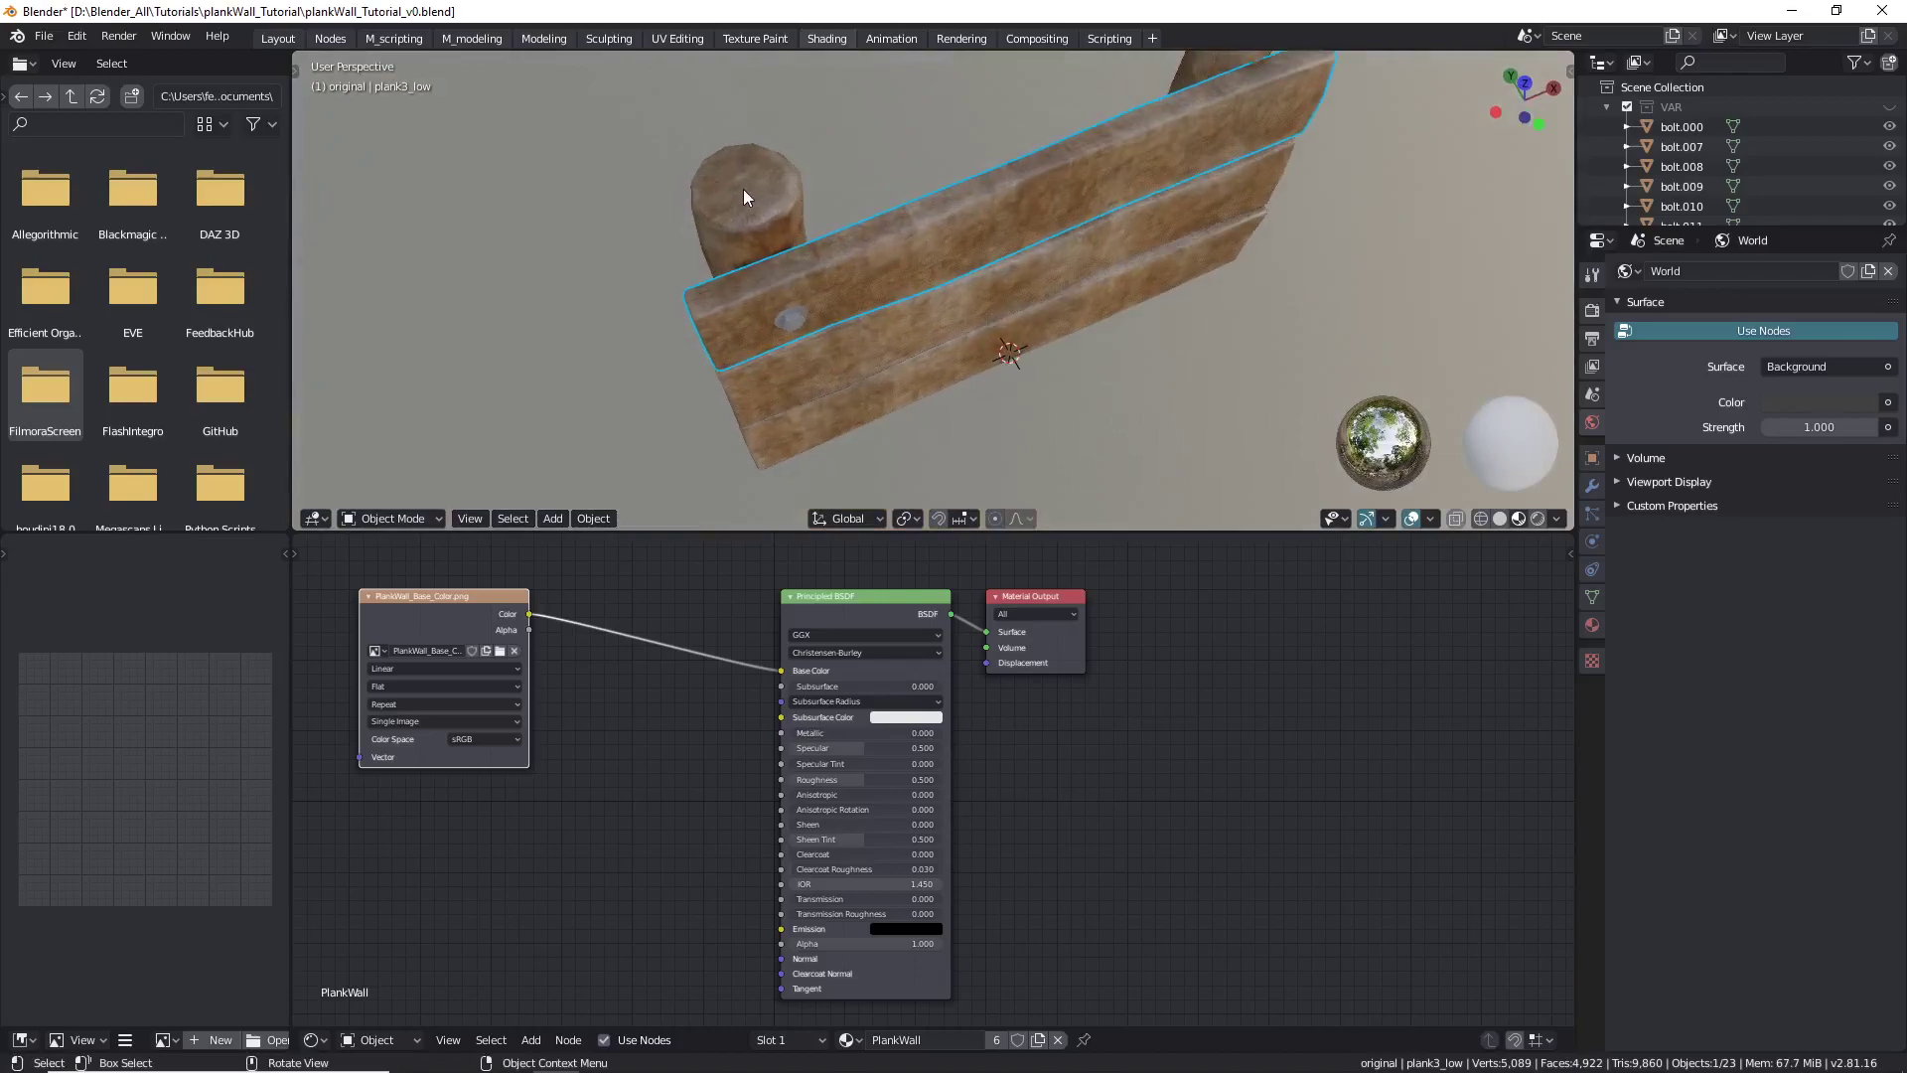
scroll(800, 215, "down", 7)
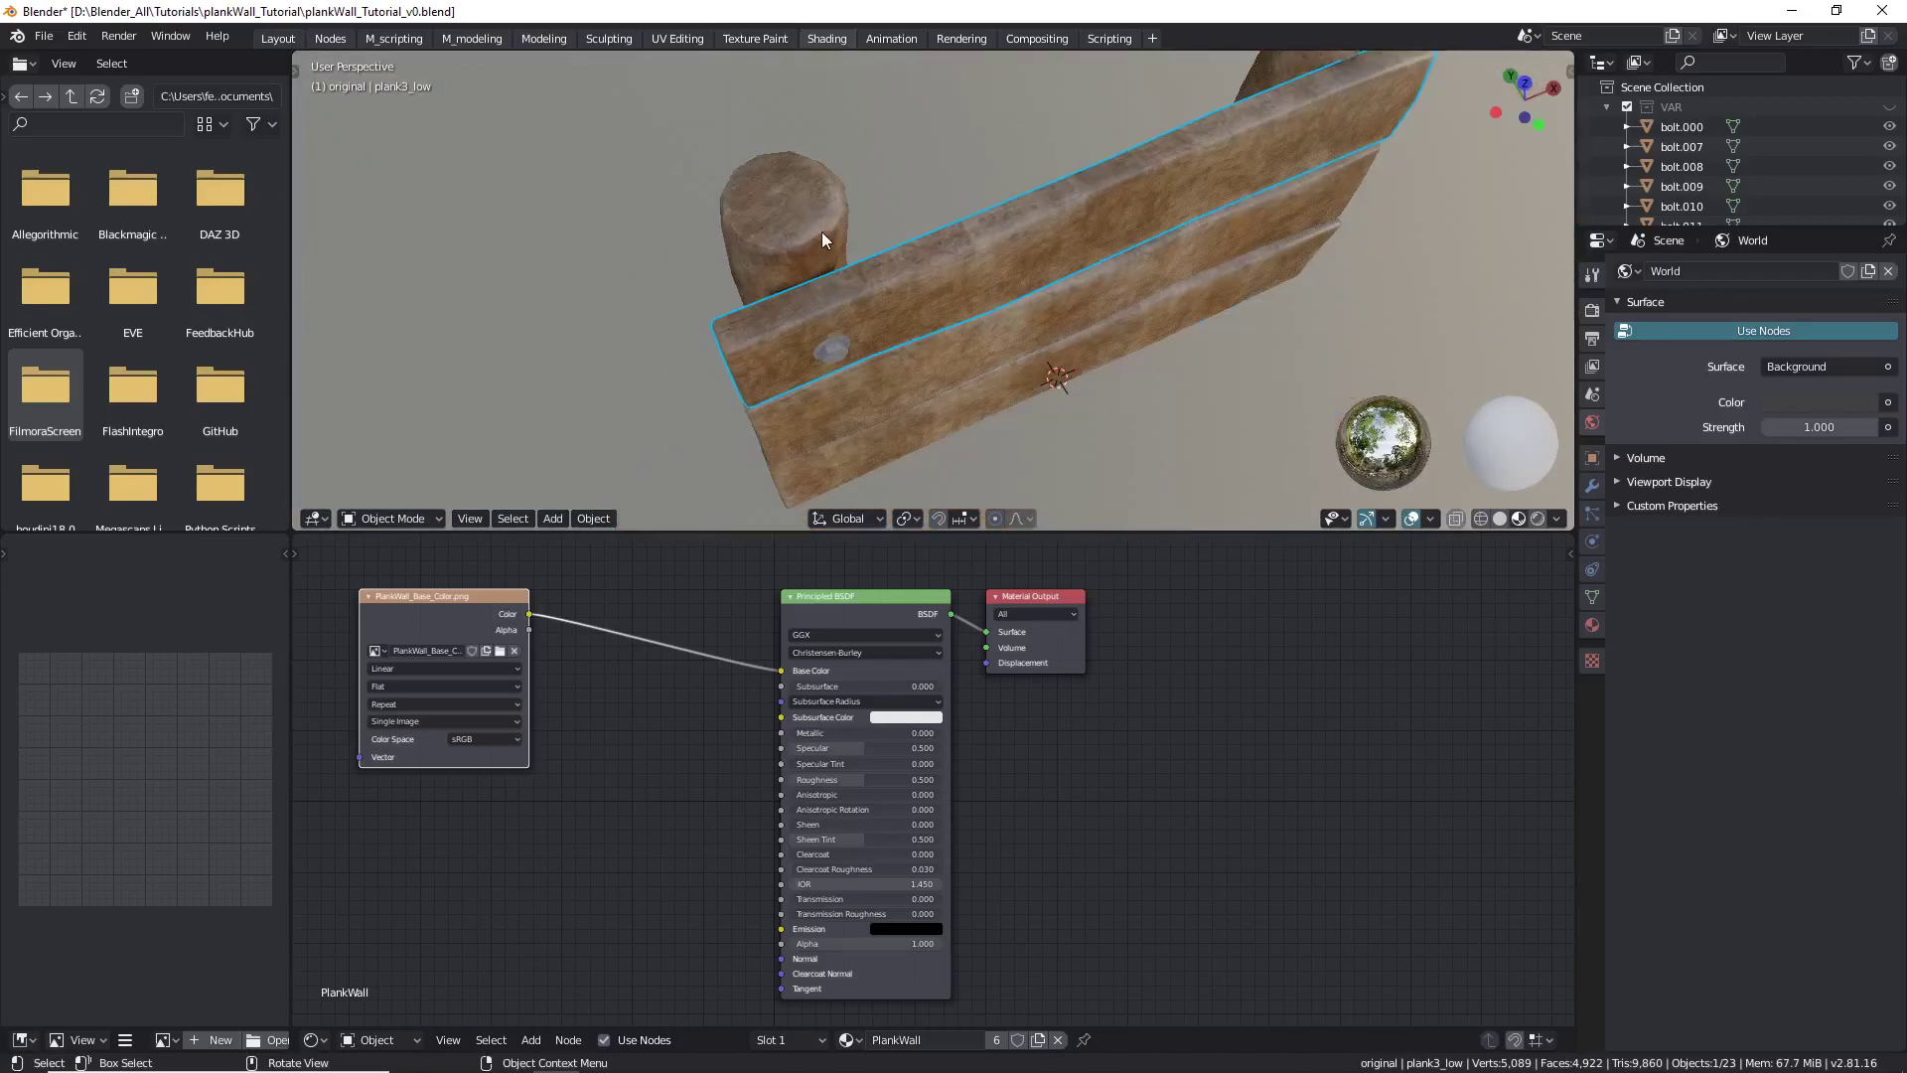
scroll(854, 214, "up", 3)
middle_click_drag(853, 209, 843, 159)
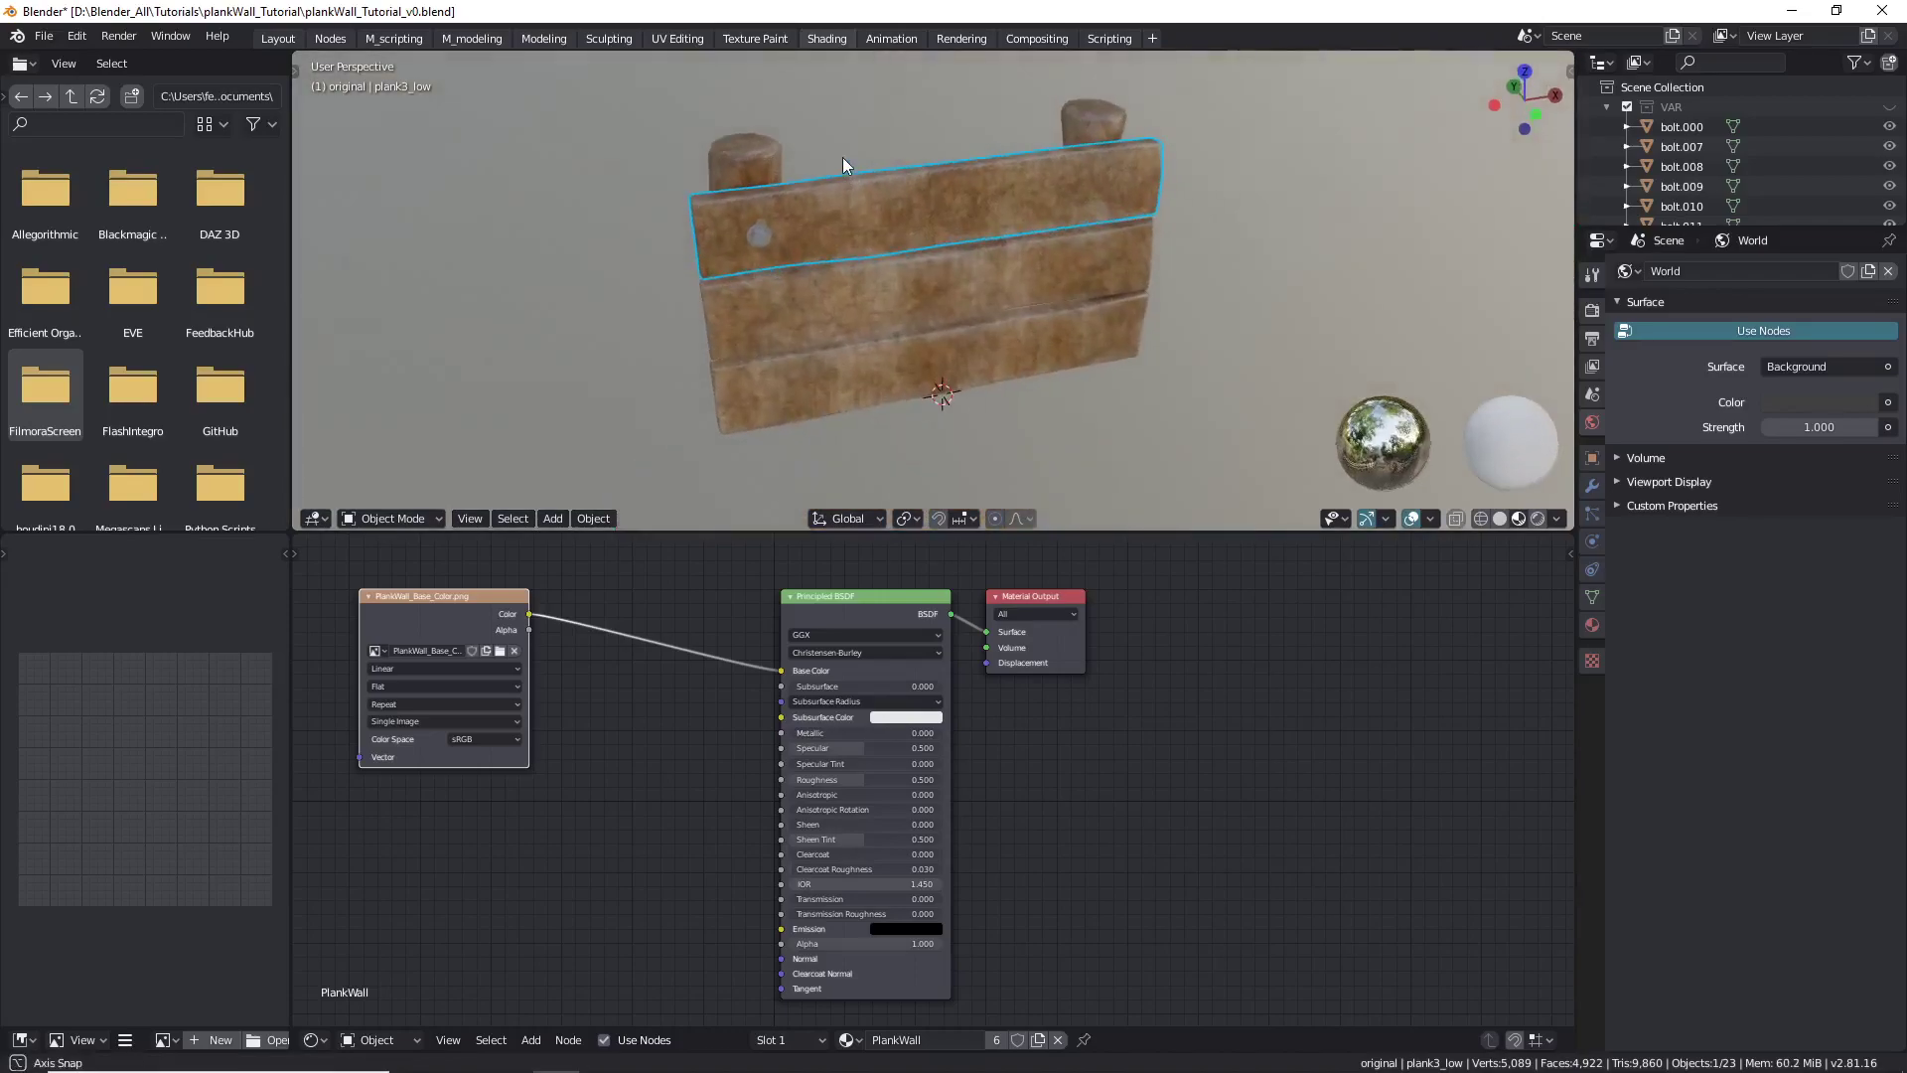
scroll(754, 242, "up", 2)
left_click(753, 234)
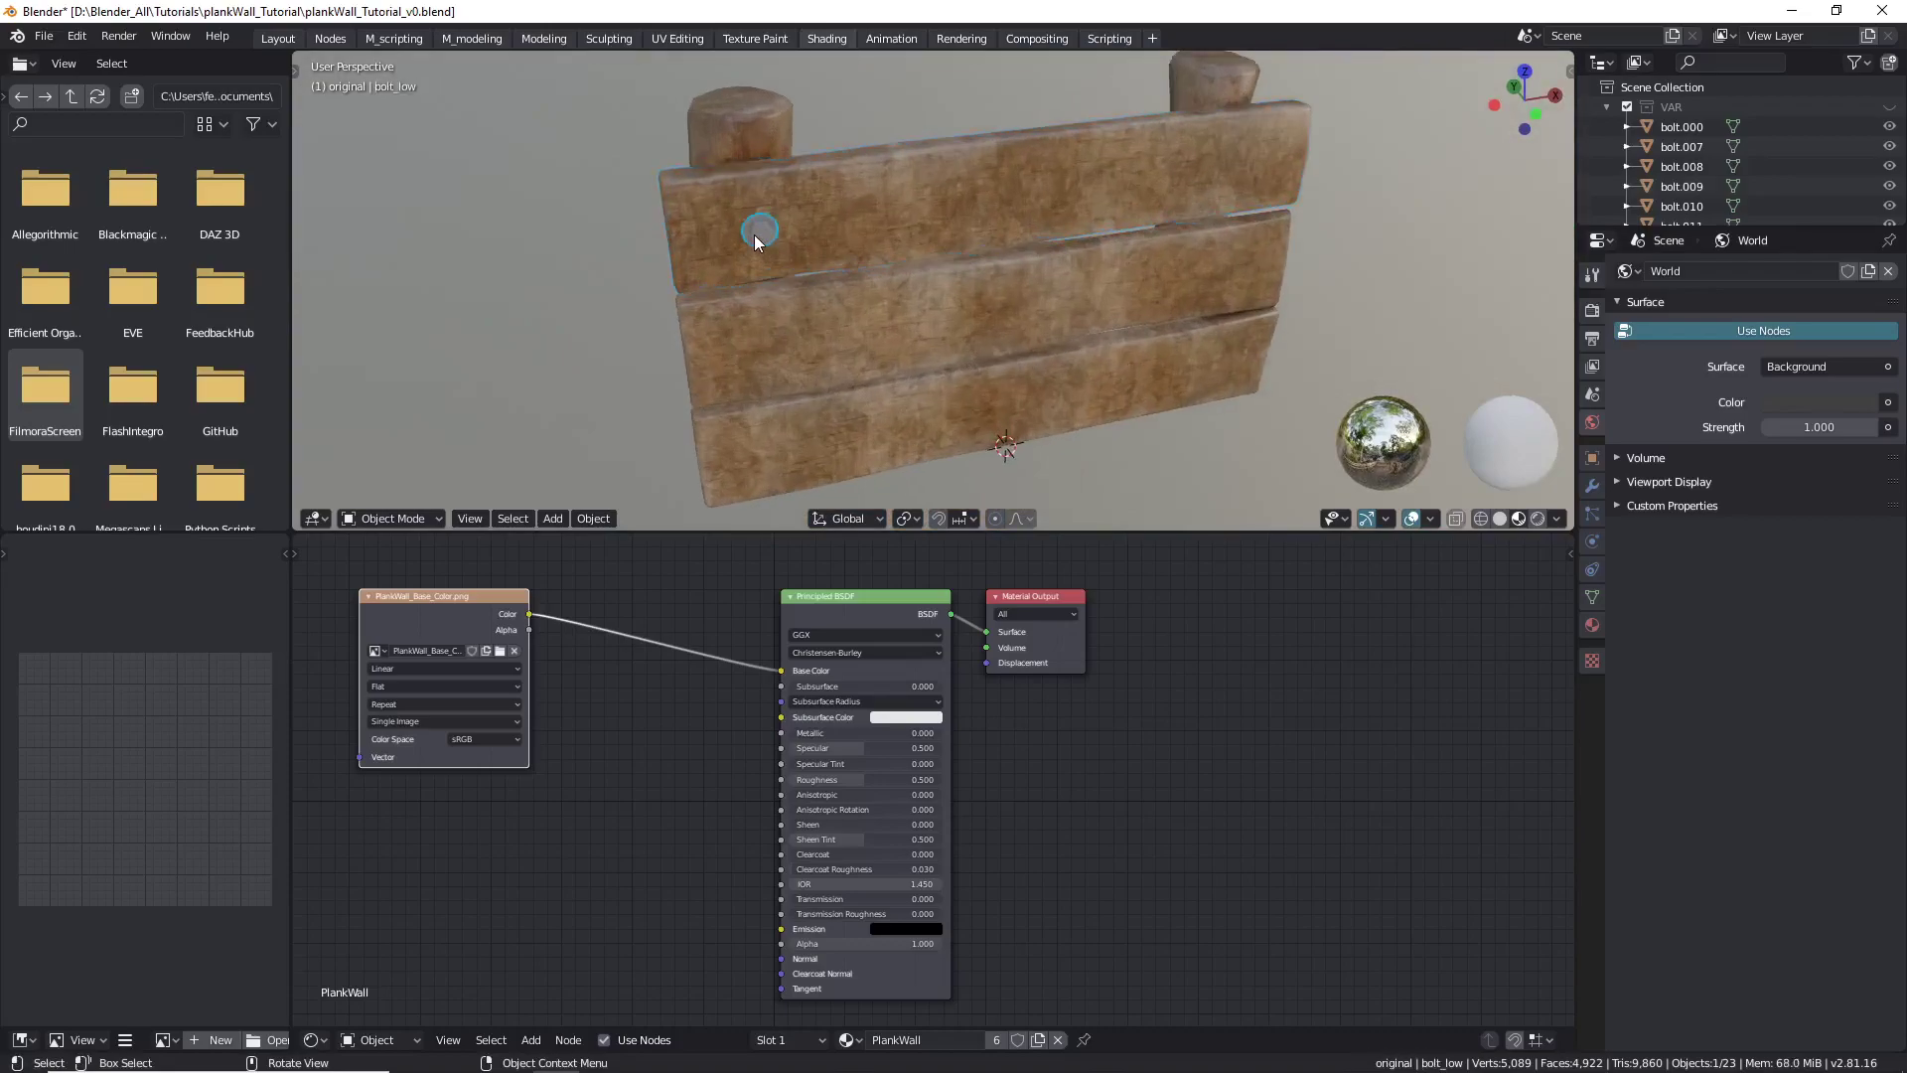
scroll(750, 235, "up", 2)
scroll(796, 259, "up", 2)
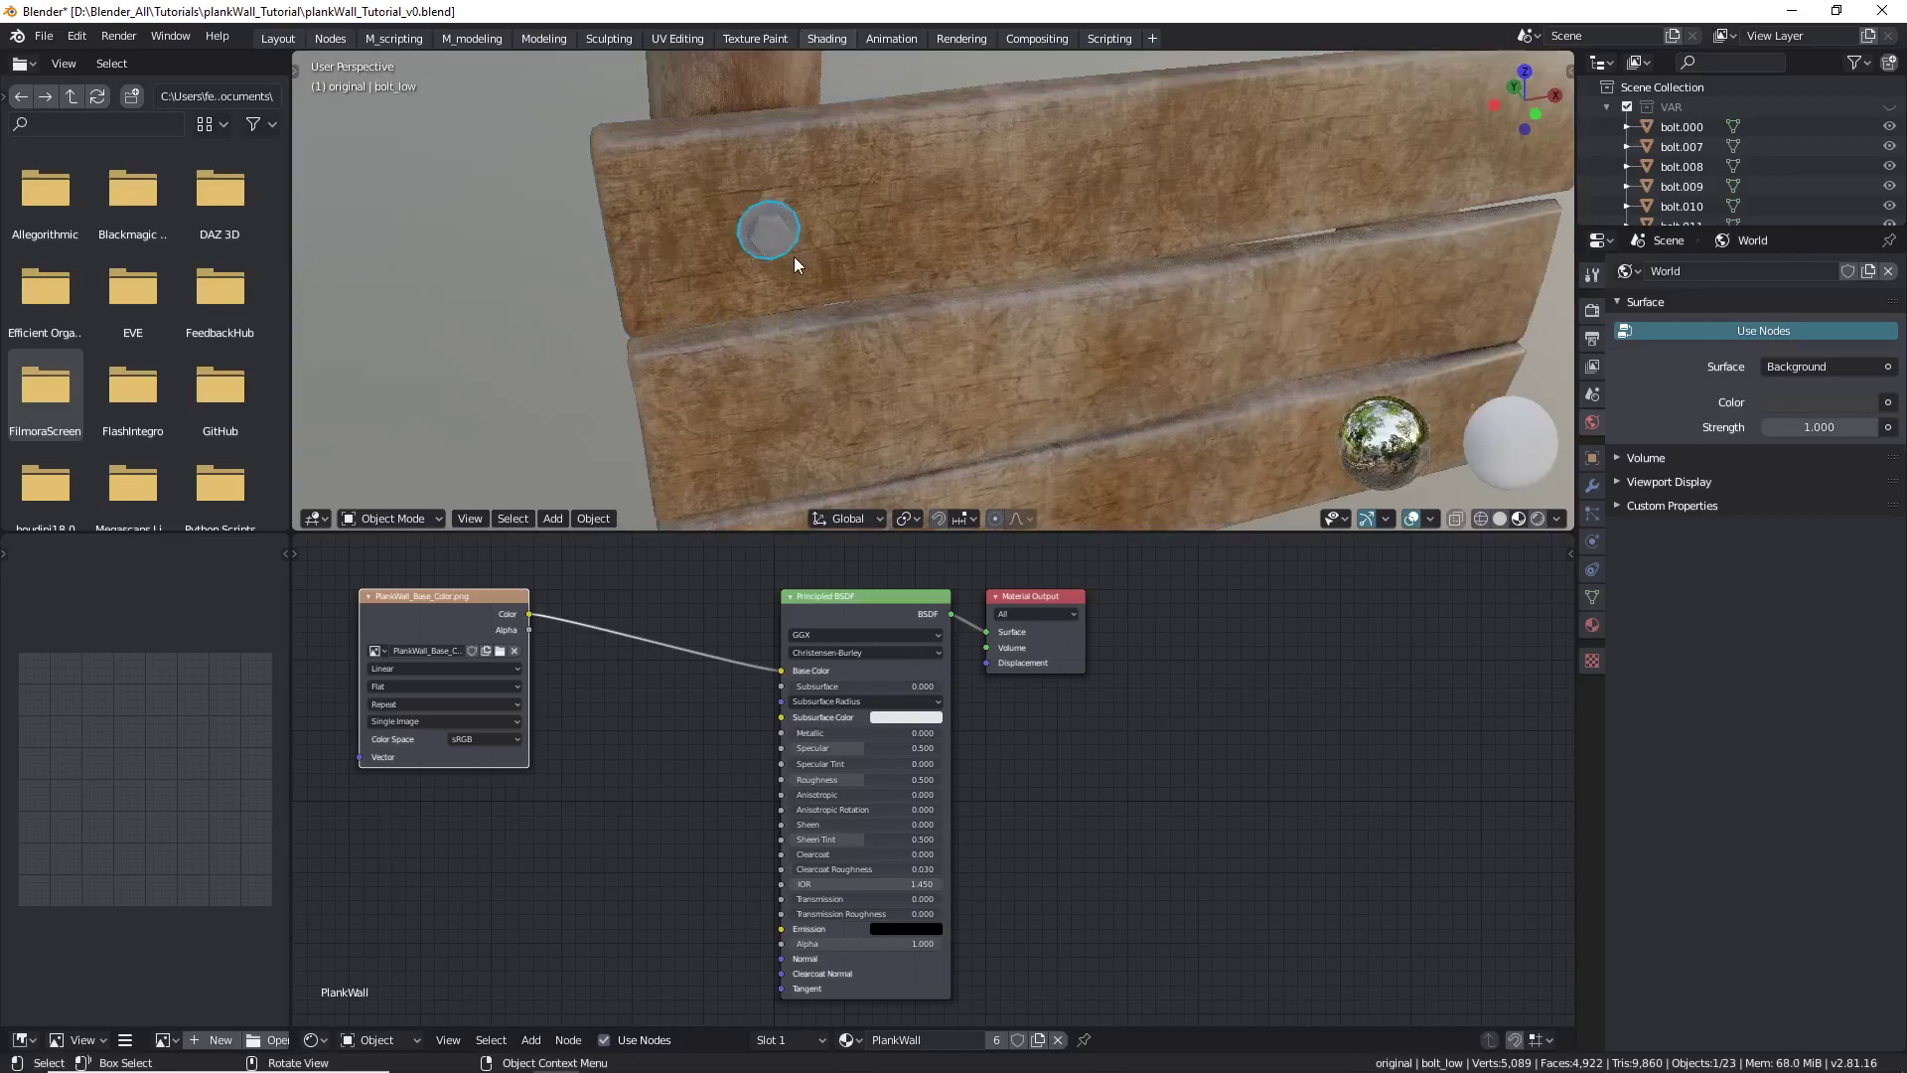
scroll(789, 252, "down", 5)
middle_click_drag(809, 276, 818, 239, "shift")
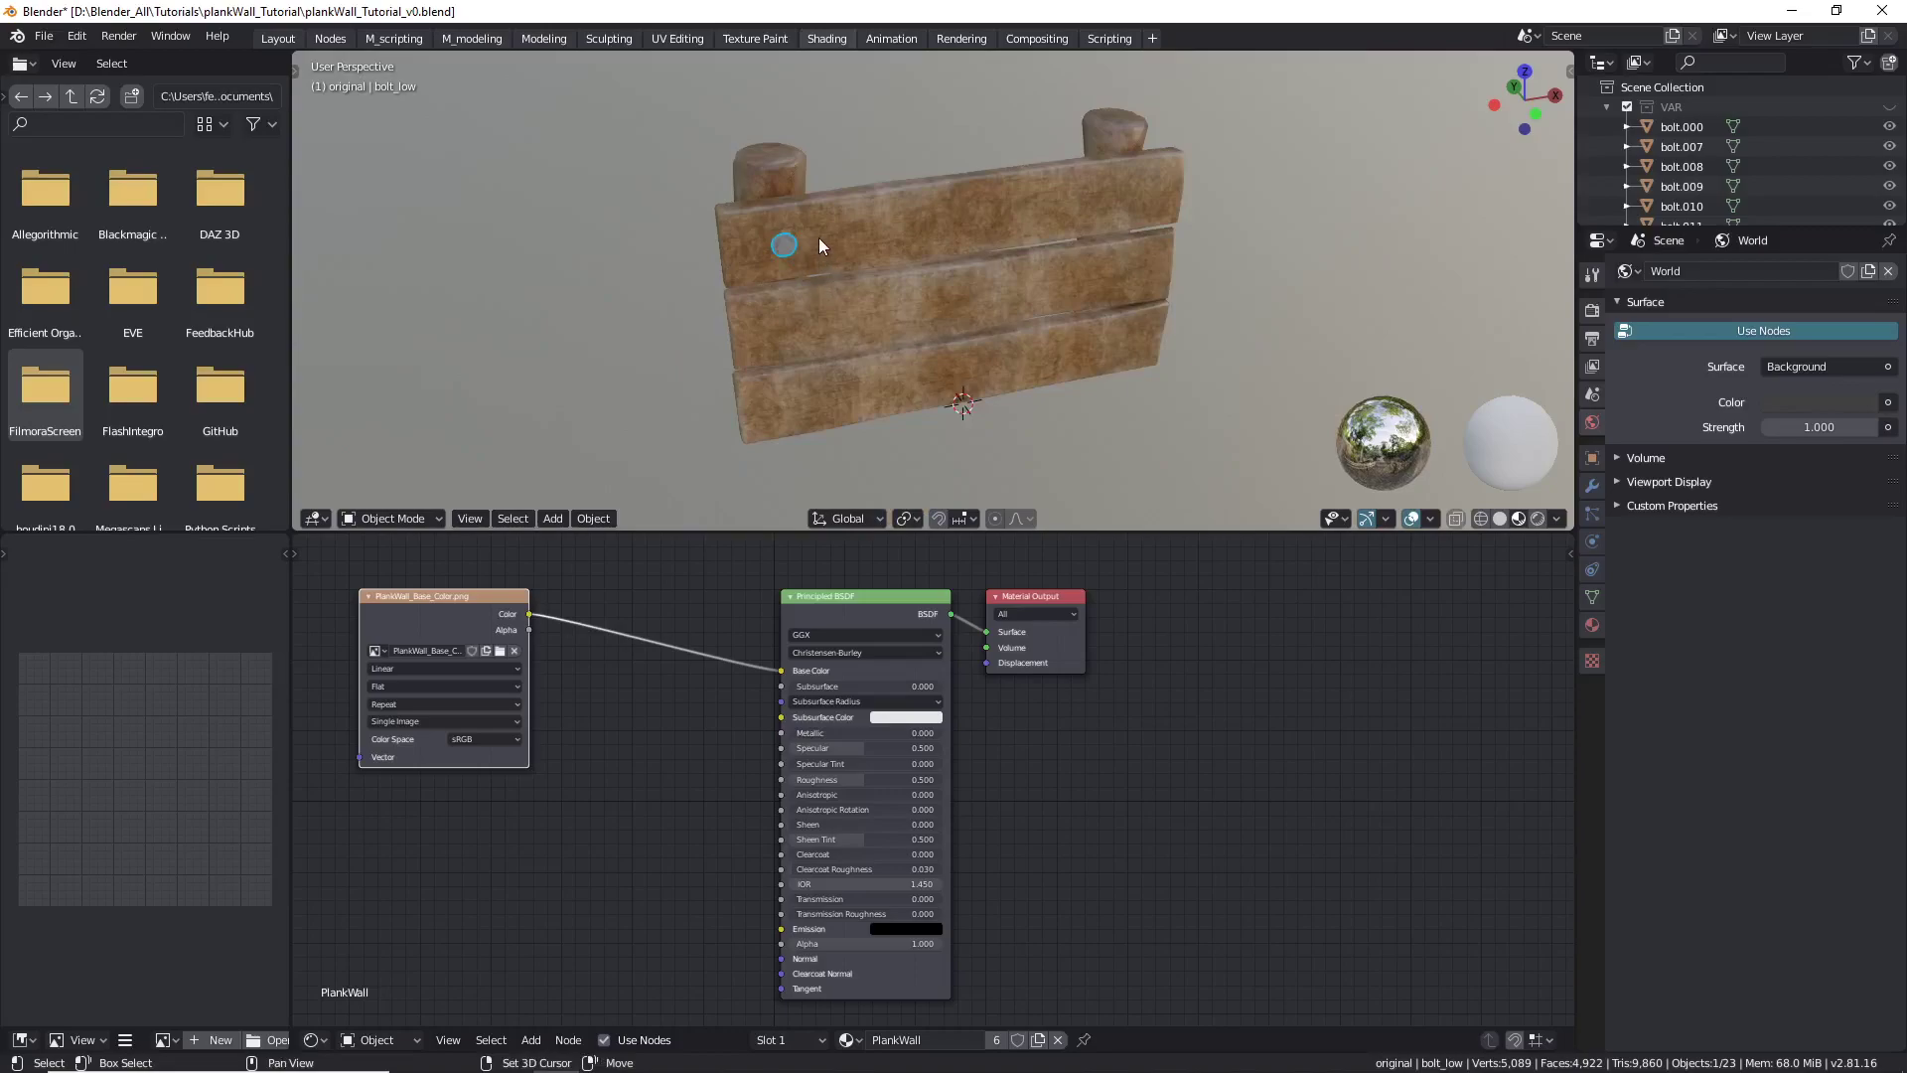
scroll(636, 723, "down", 1)
Add the PlankWall_Metallic image, connect its color to the shader's Metallic input and set its color space to Non-Color.
middle_click_drag(638, 726, 778, 629)
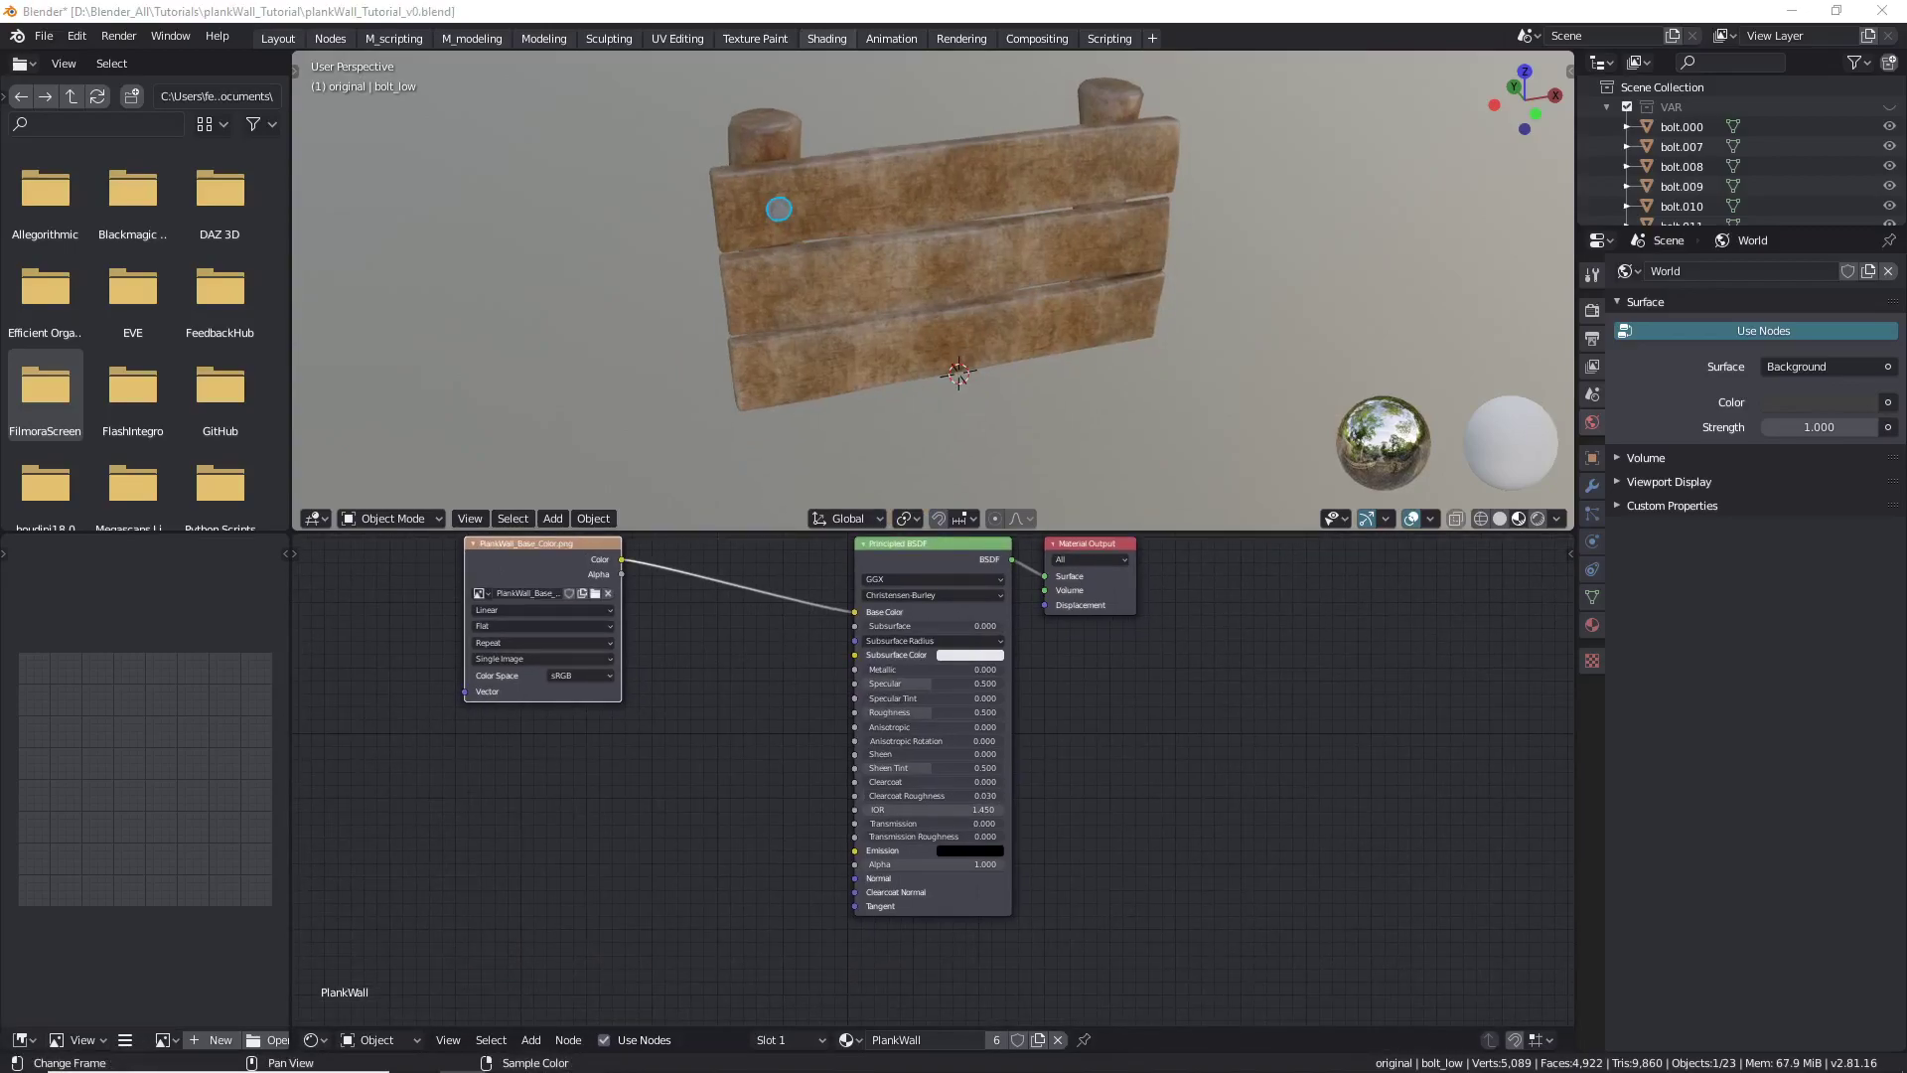
left_click_drag(465, 764, 856, 669)
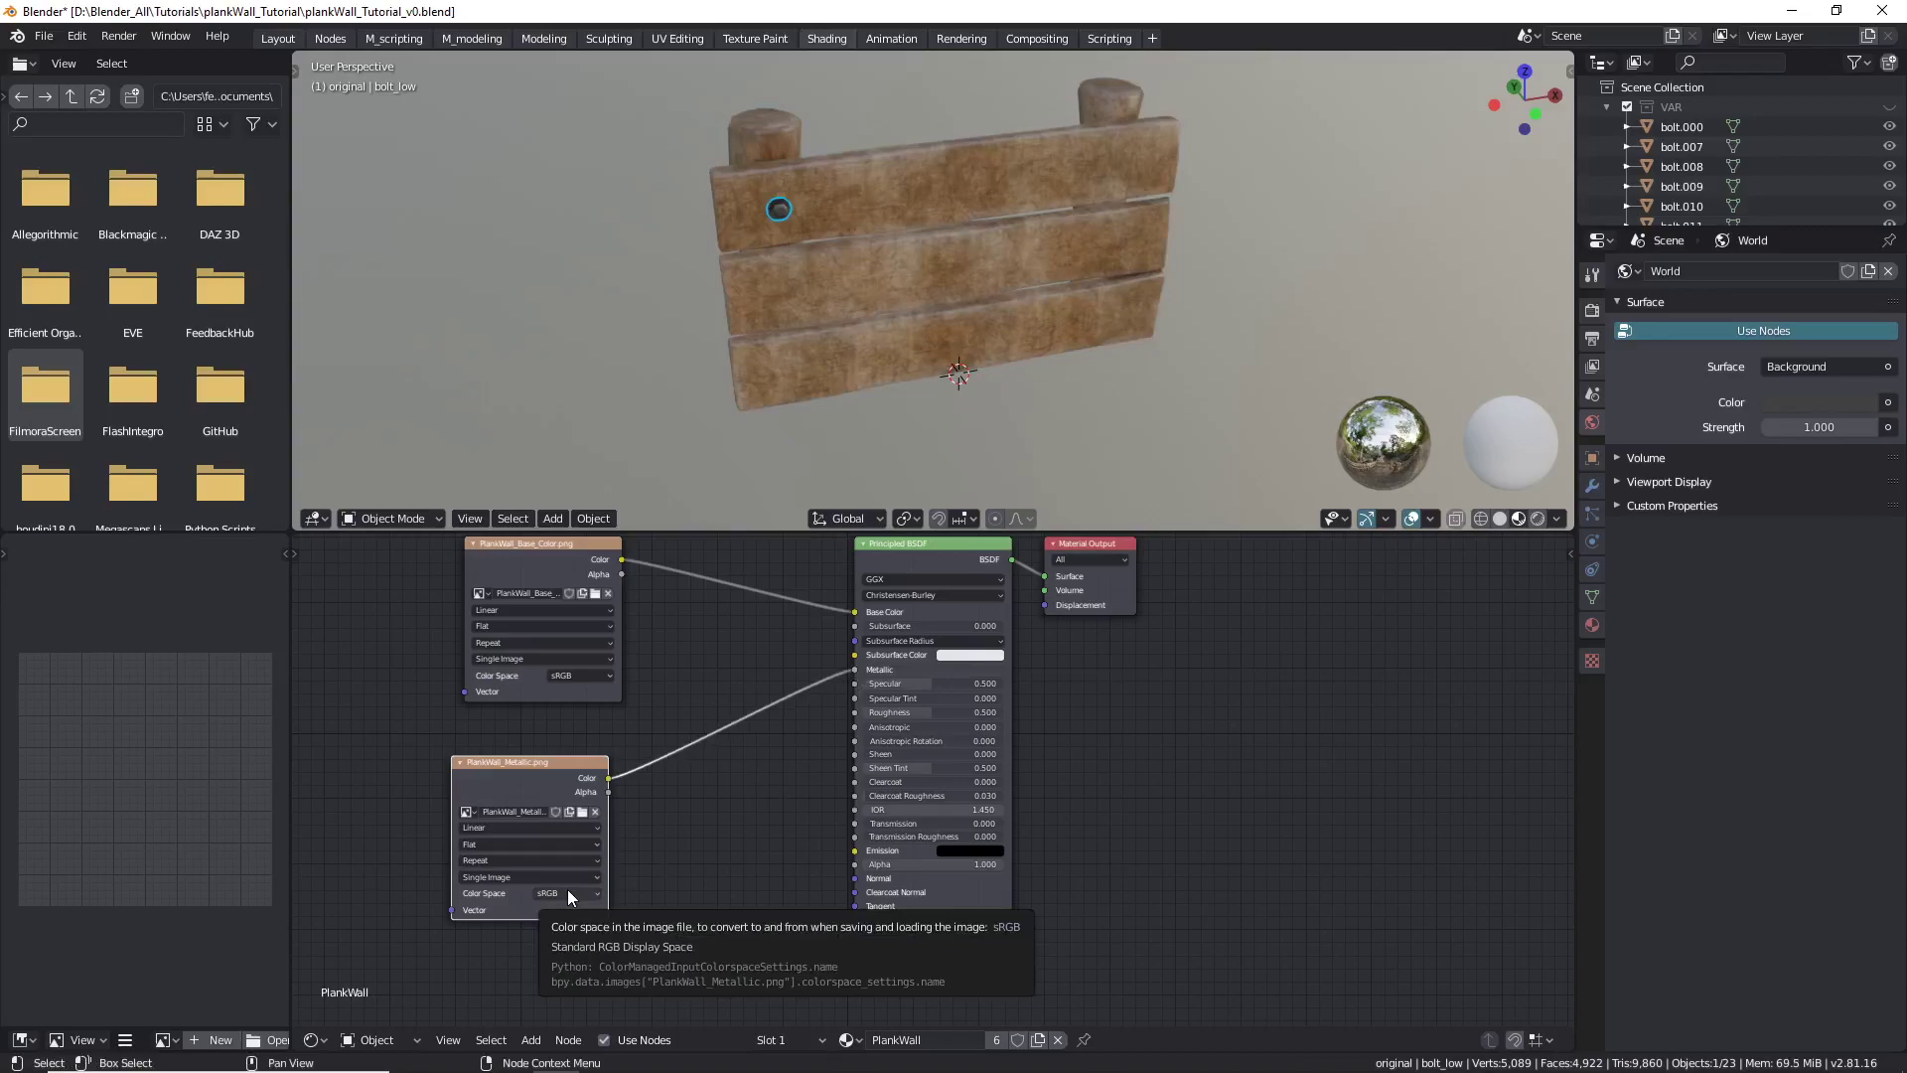
left_click_drag(527, 767, 480, 720)
left_click(527, 850)
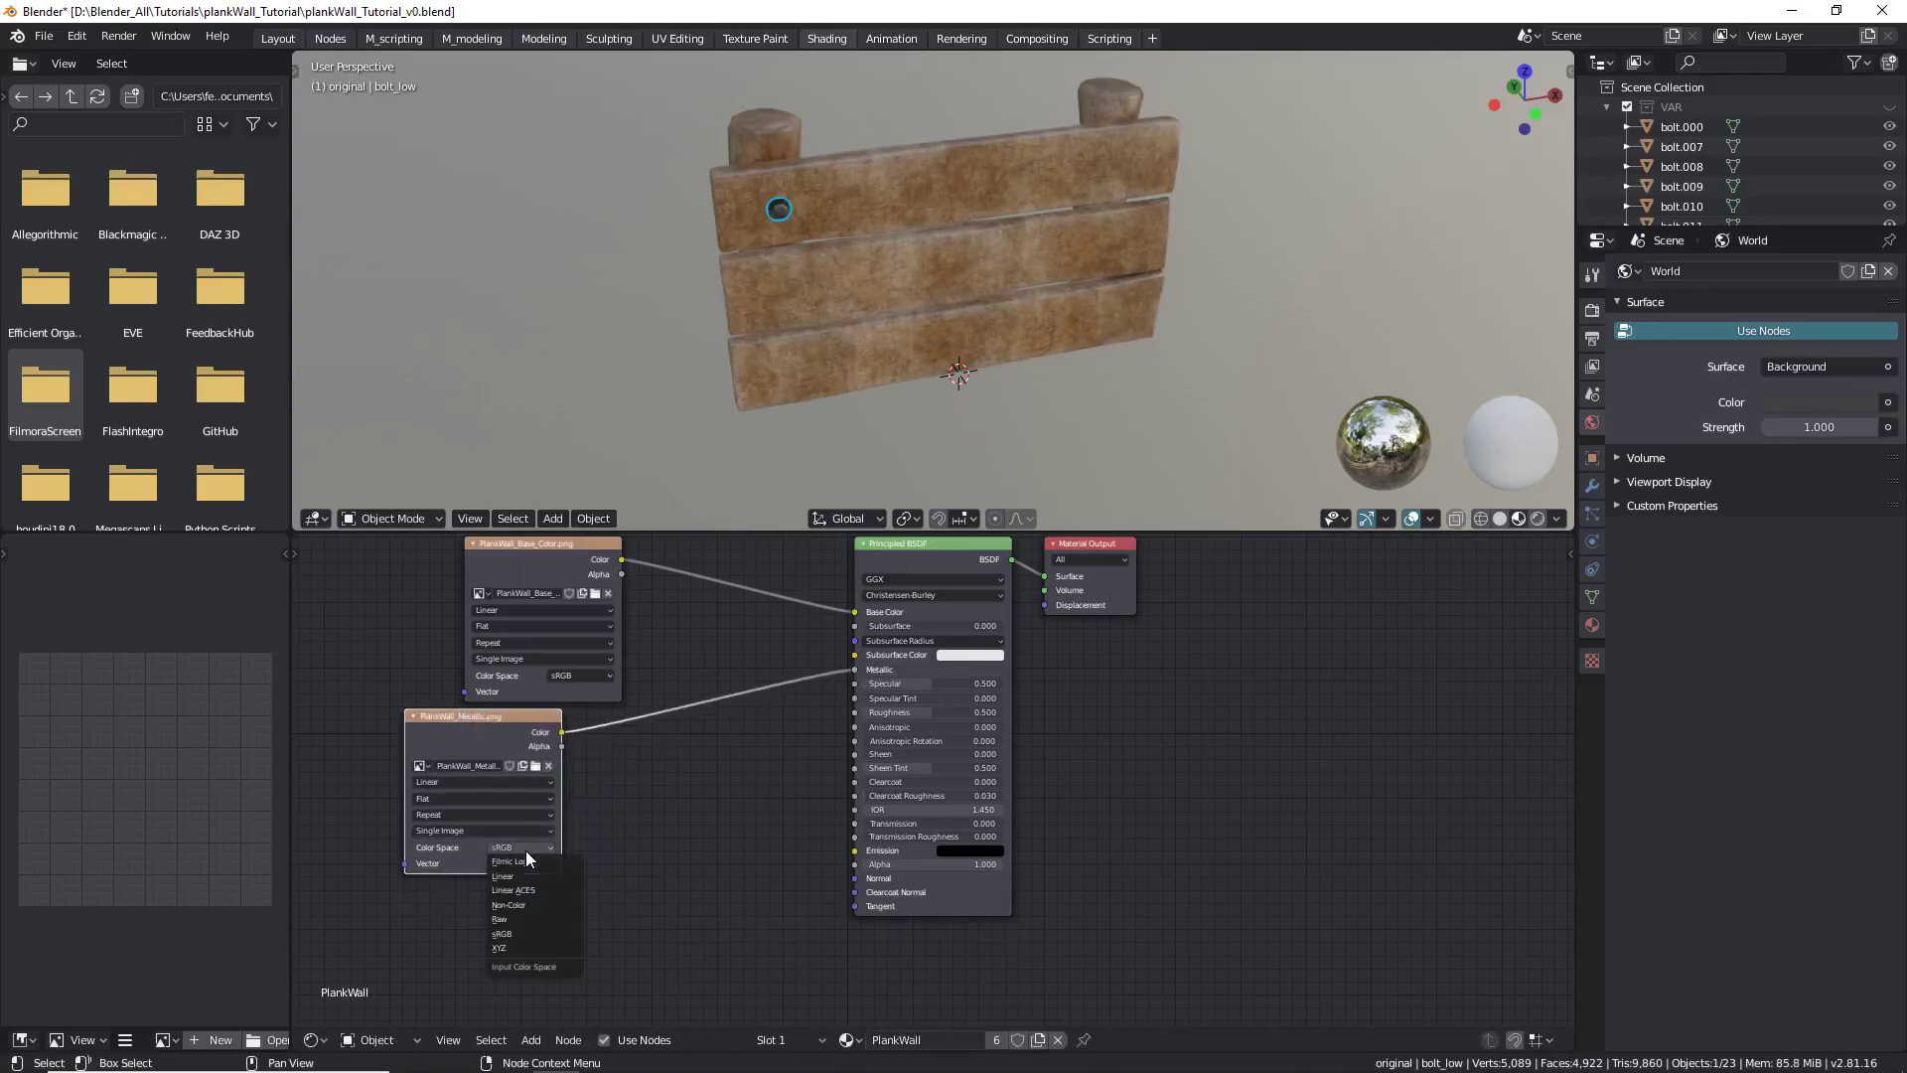
left_click(546, 905)
Add the PlankWall_Normal_OpenGL image below the metallic texture and set its color space to Non-Color.
middle_click_drag(654, 837, 648, 777)
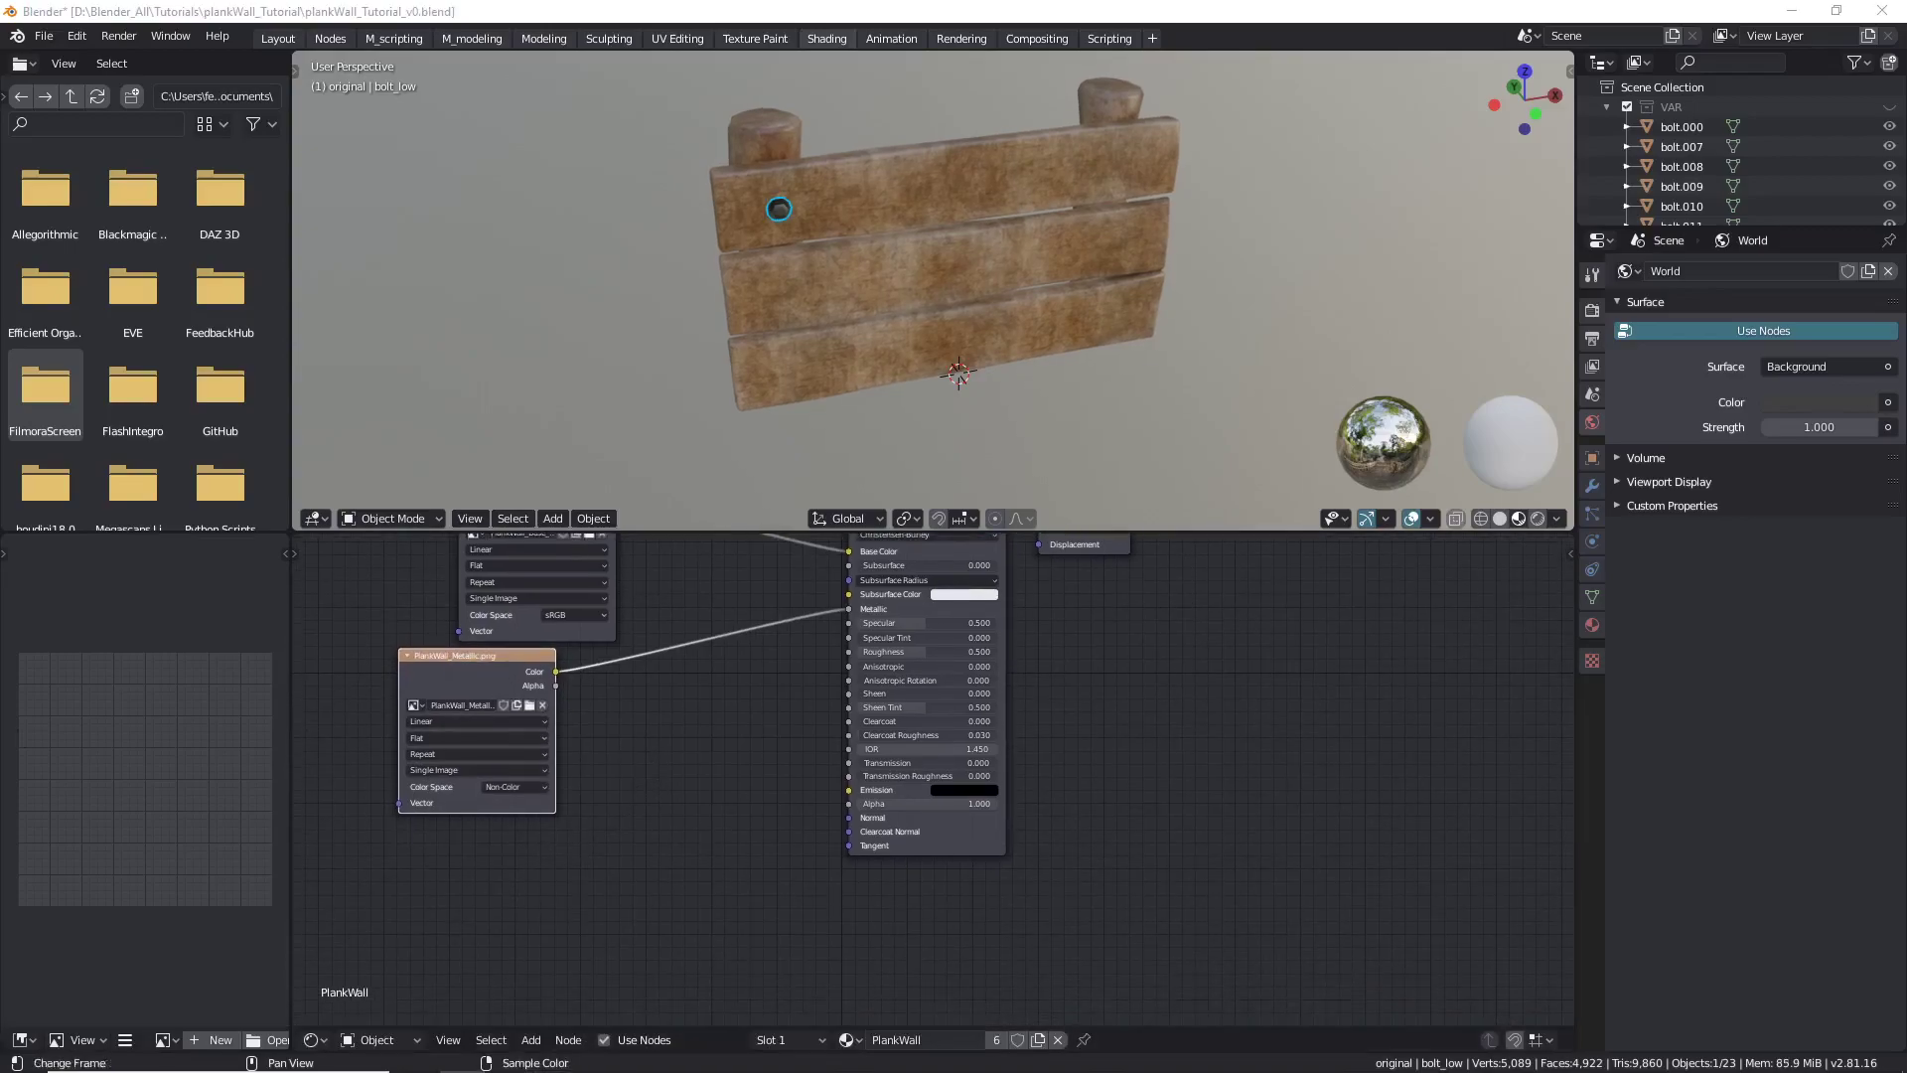
left_click_drag(581, 890, 428, 880)
left_click(491, 982)
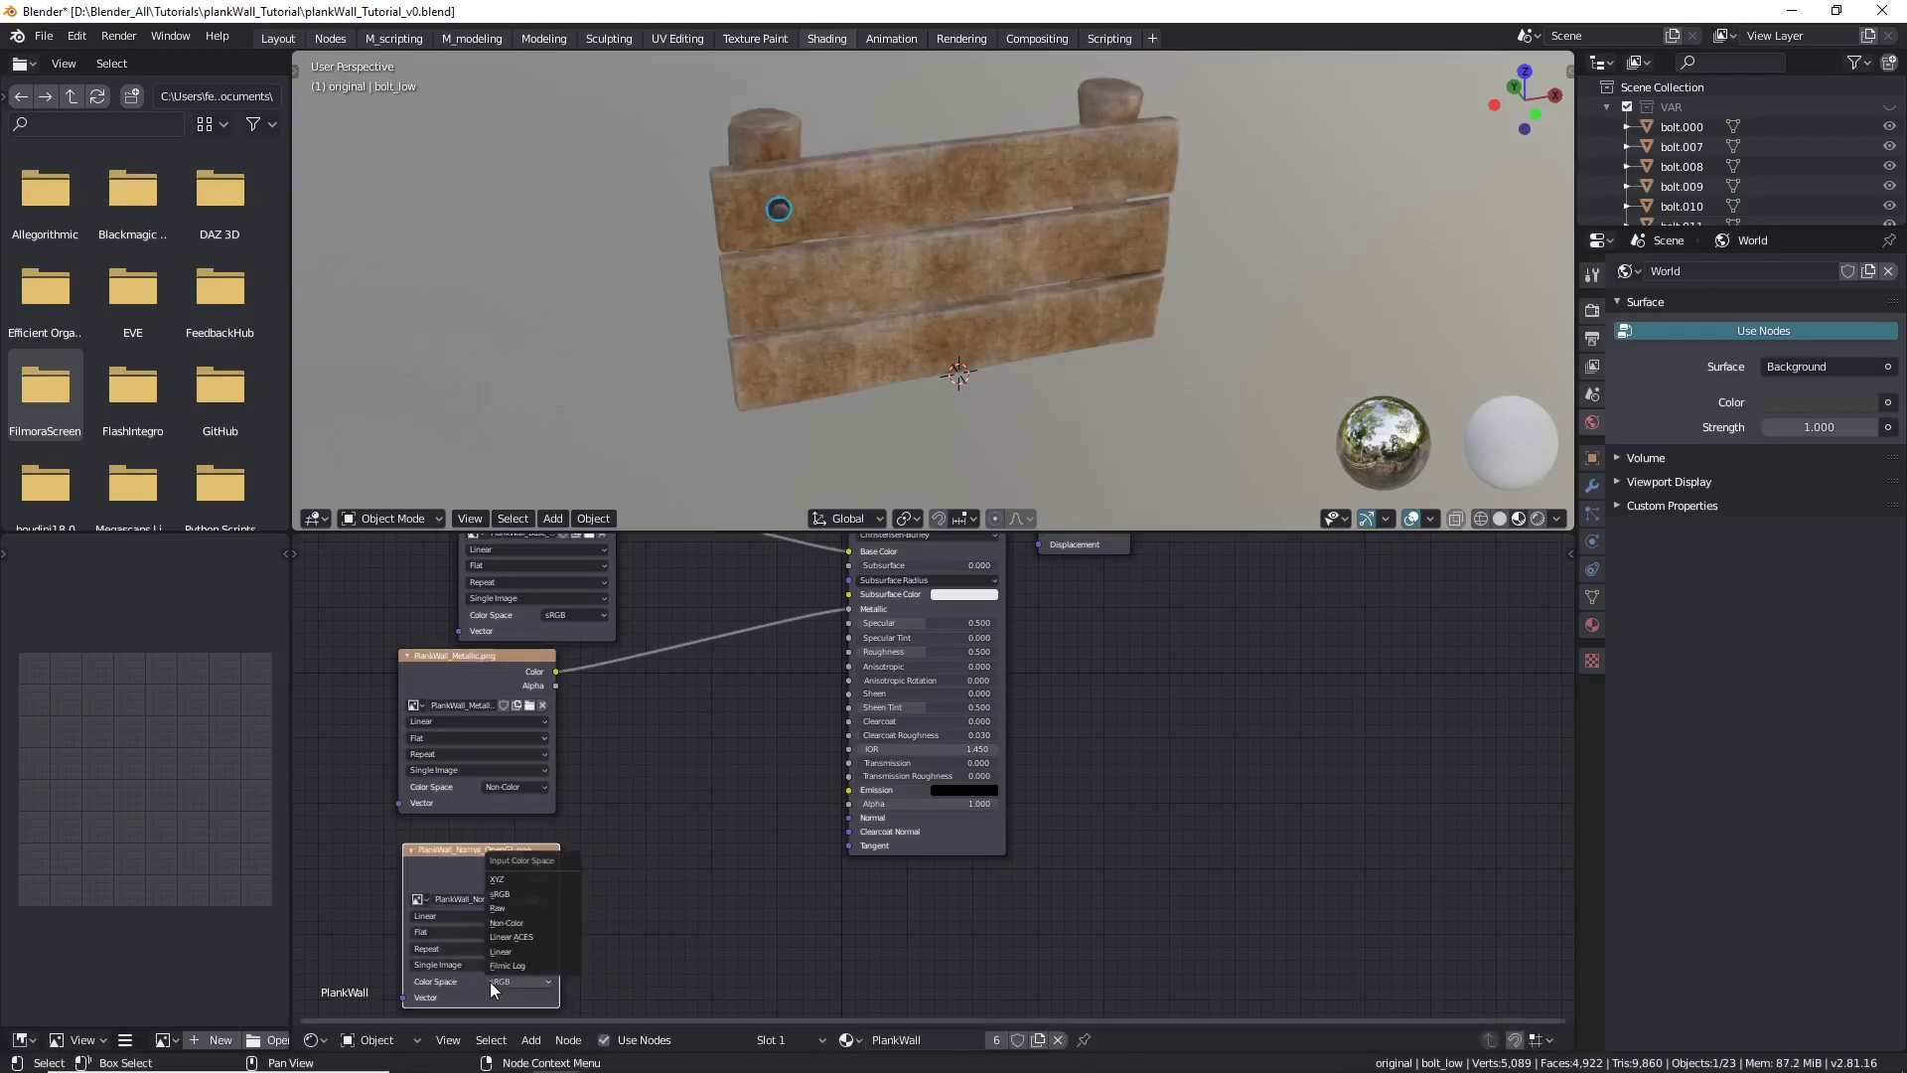
left_click(533, 924)
Add a Normal Map node and link the normal texture's color through it to the Principled BSDF's Normal input.
key("shift+a")
mouse_move(705, 874)
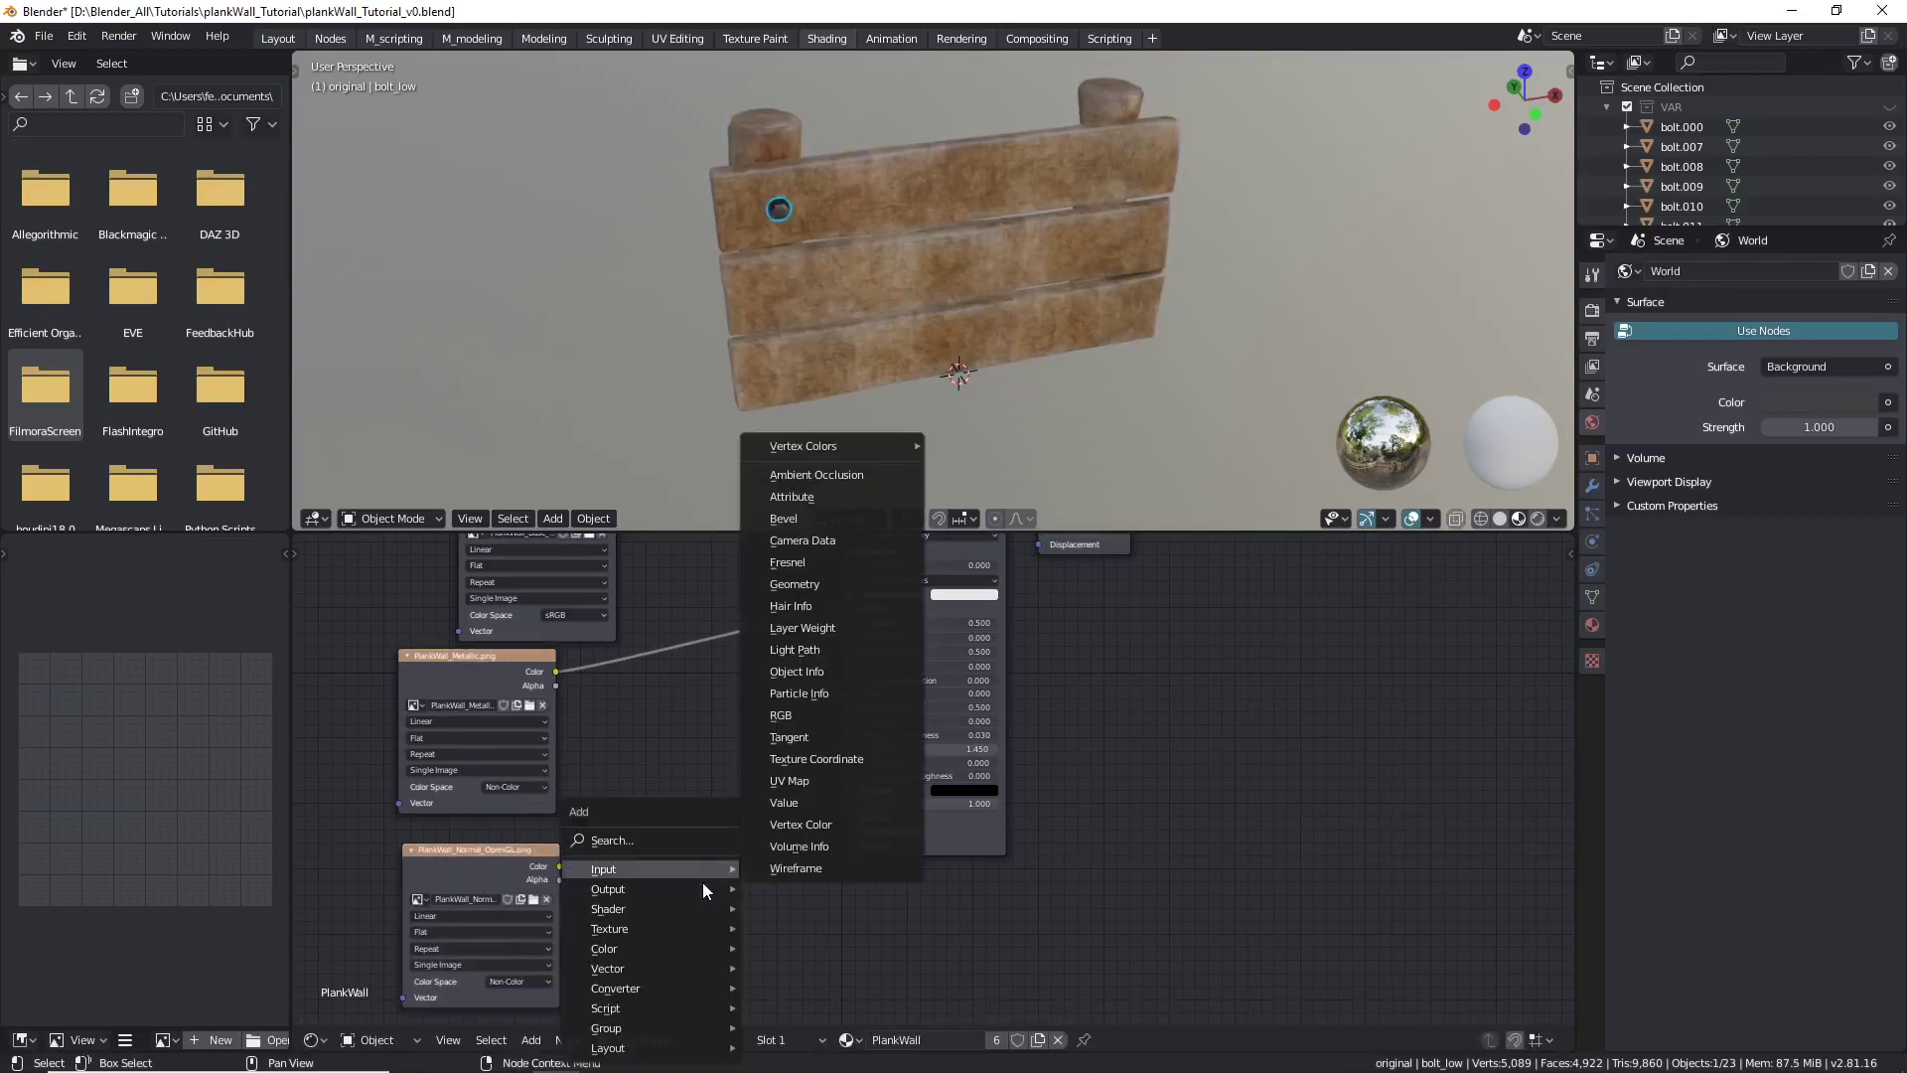
mouse_move(647, 966)
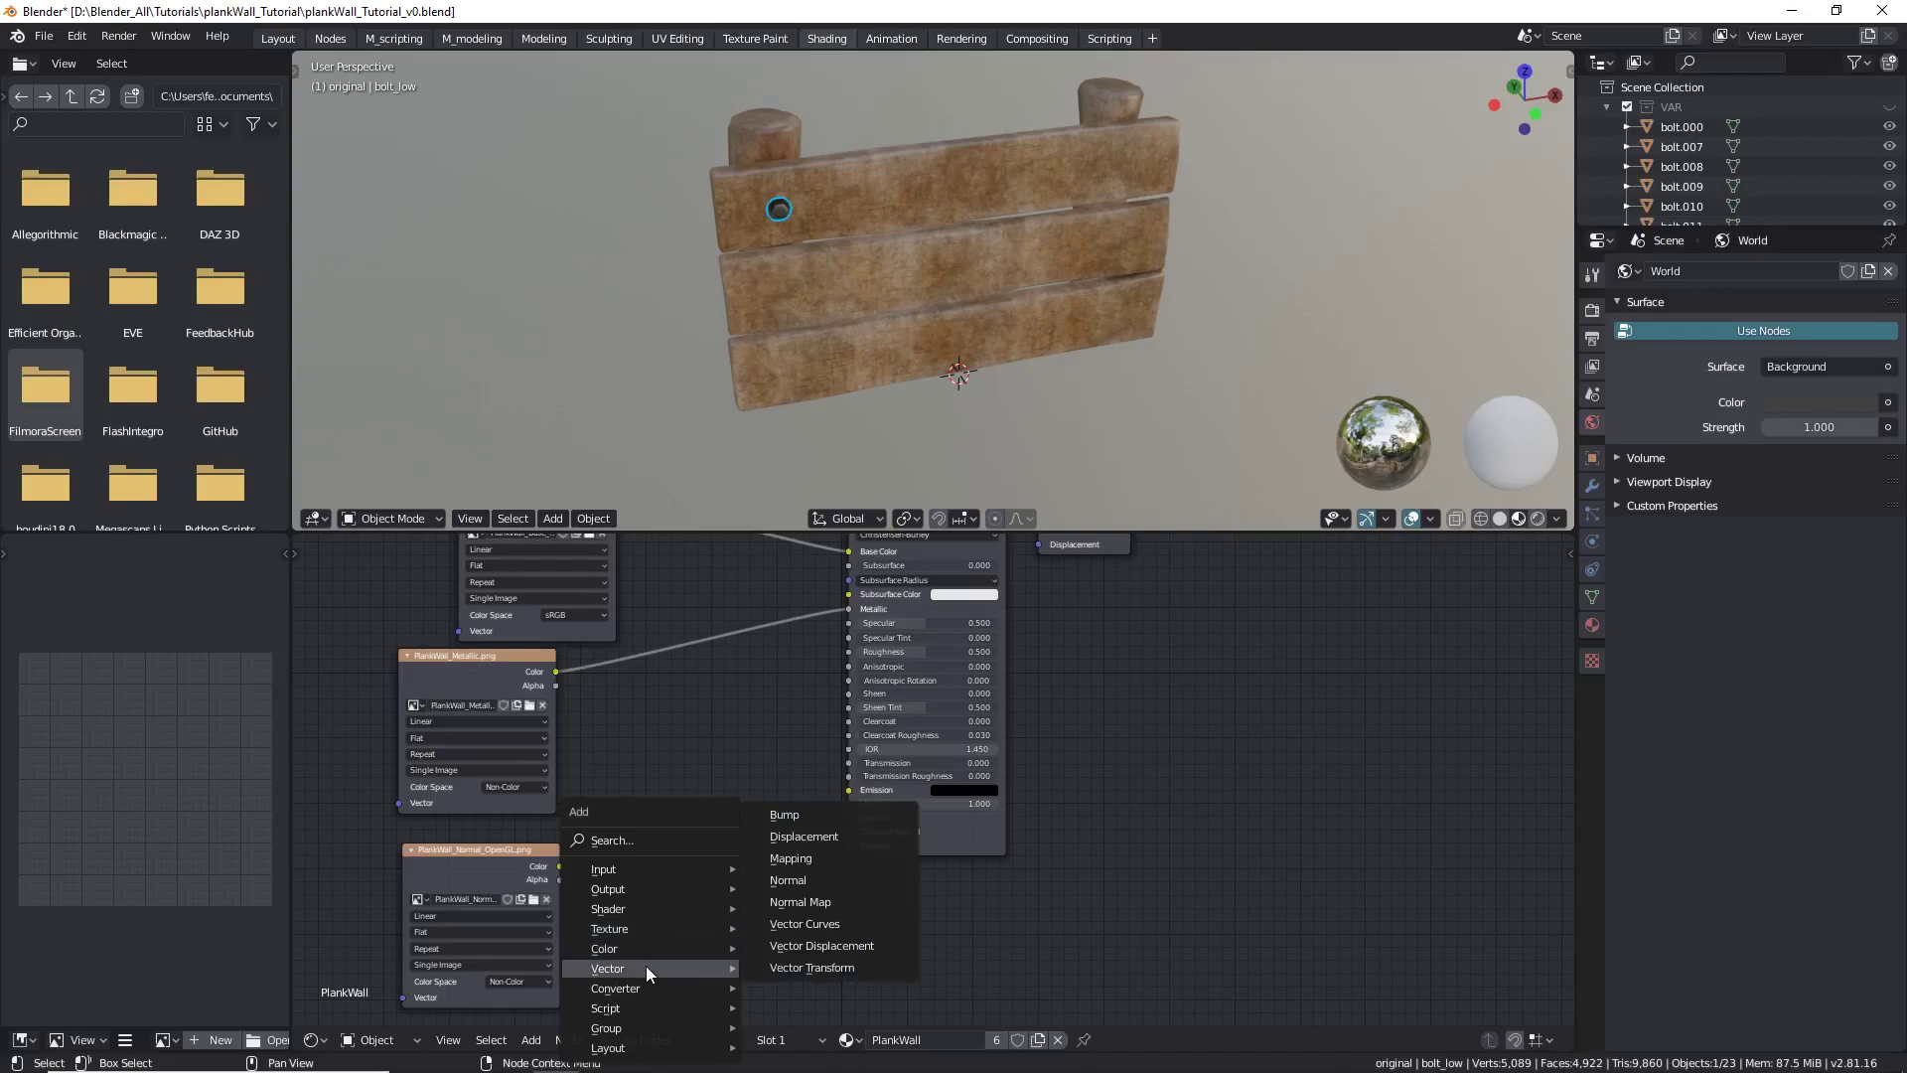
left_click(800, 902)
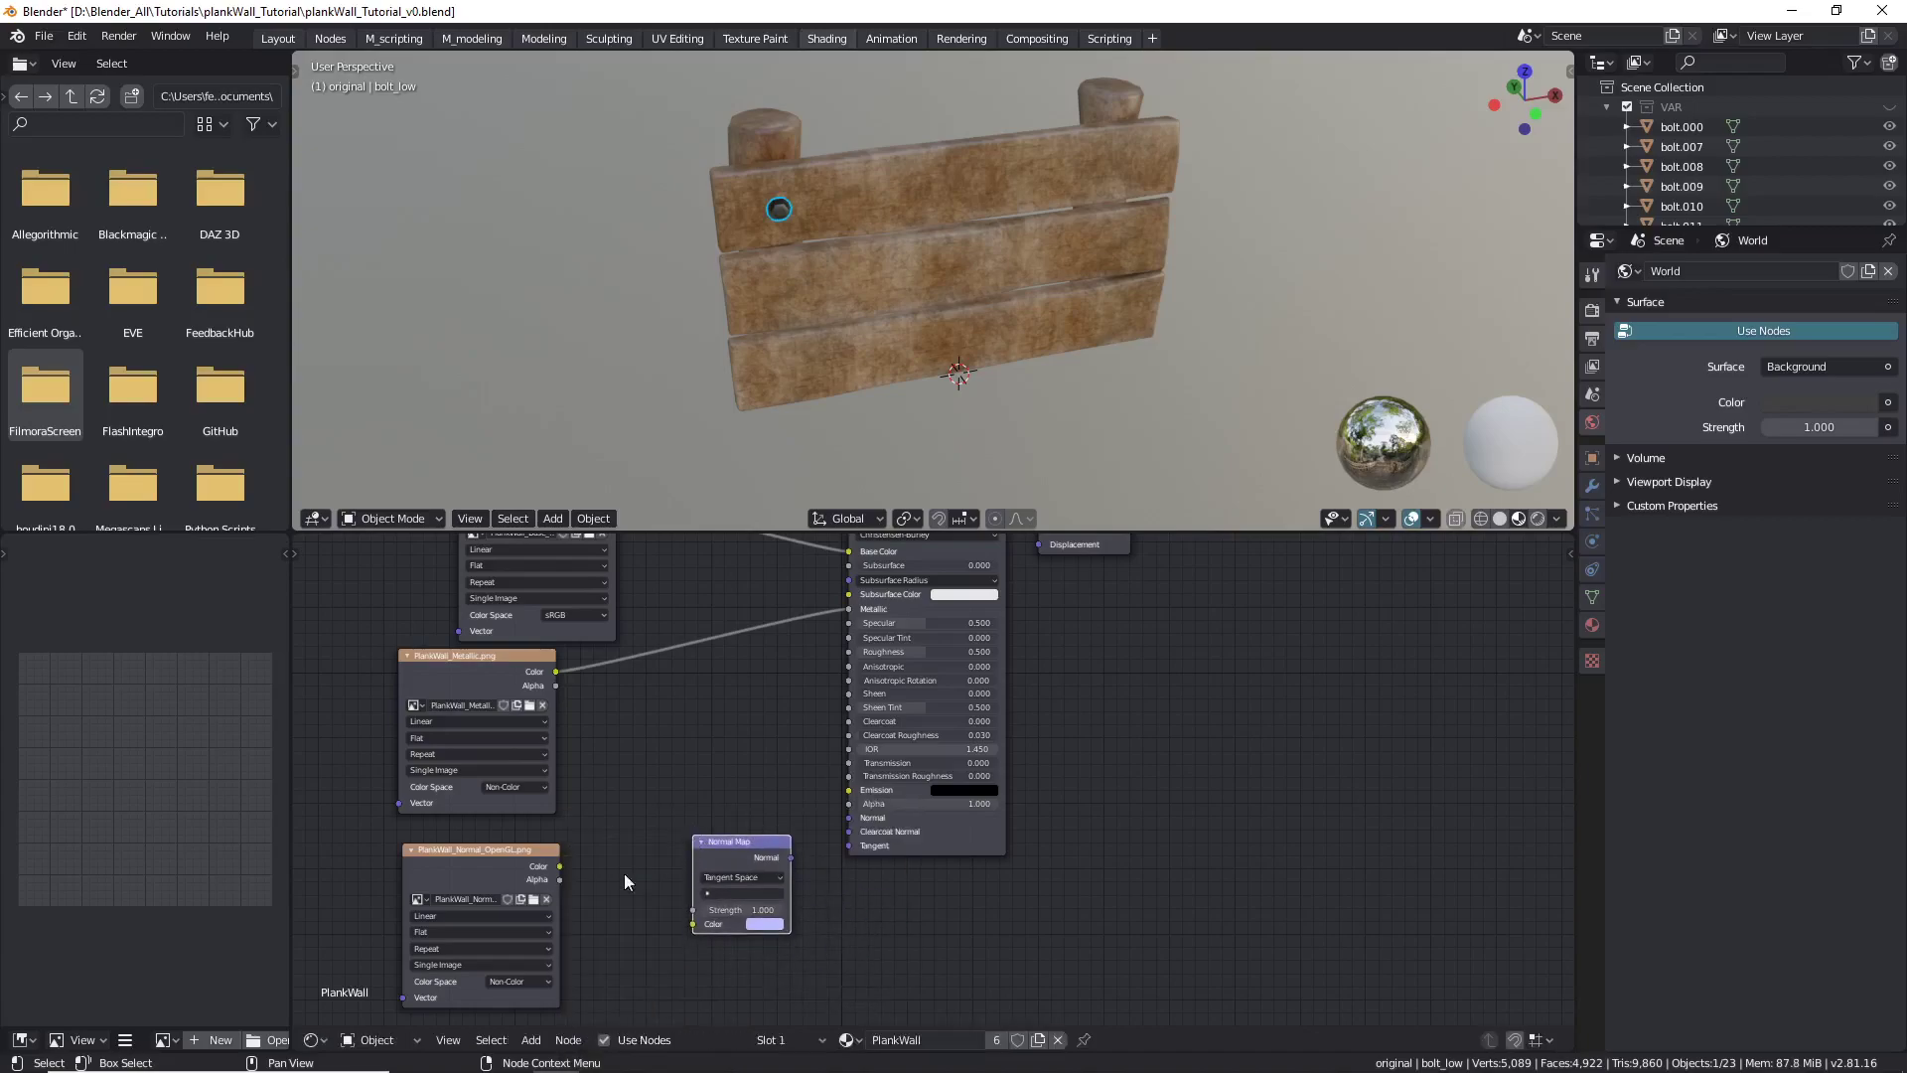
left_click_drag(560, 866, 692, 924)
left_click_drag(791, 858, 849, 817)
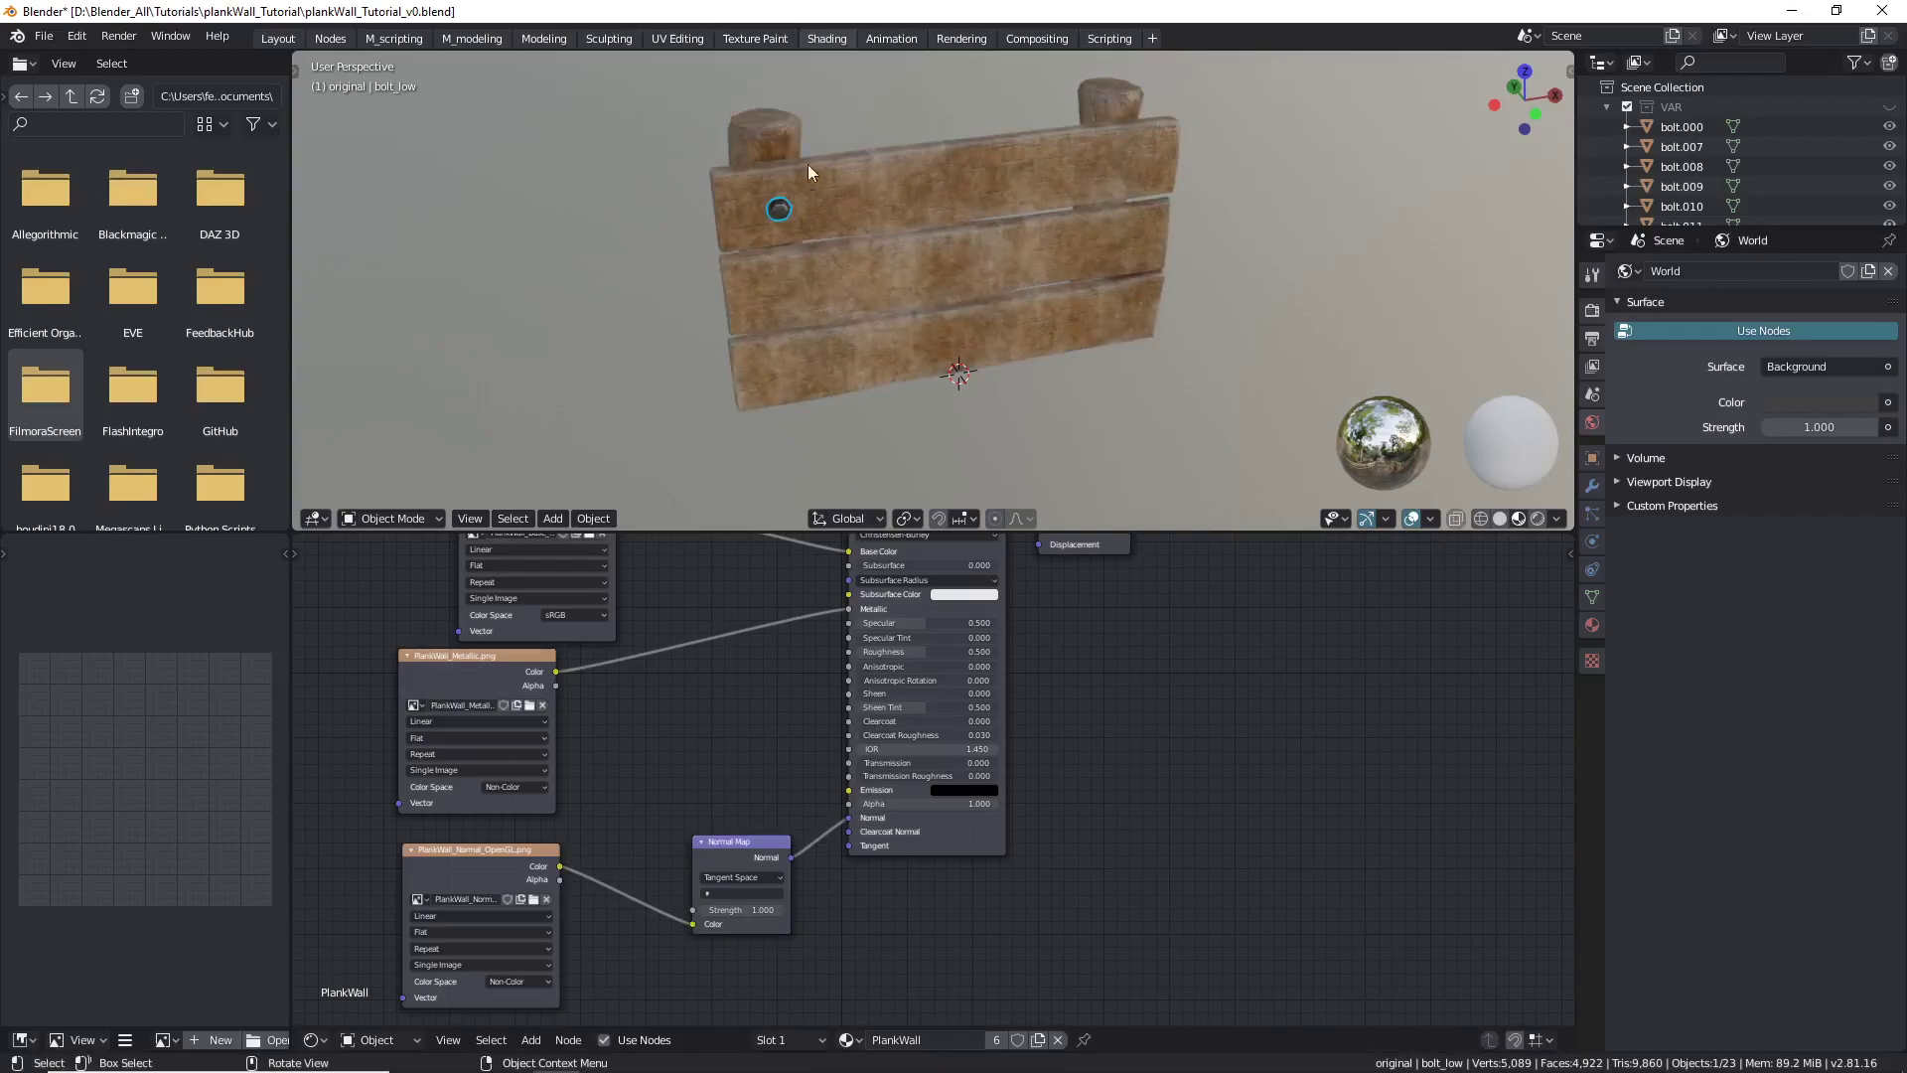
Inspect the normal map's effect on the post top, the bolt and the plank edges.
middle_click_drag(770, 130, 767, 132)
scroll(761, 119, "up", 4)
scroll(759, 127, "down", 4)
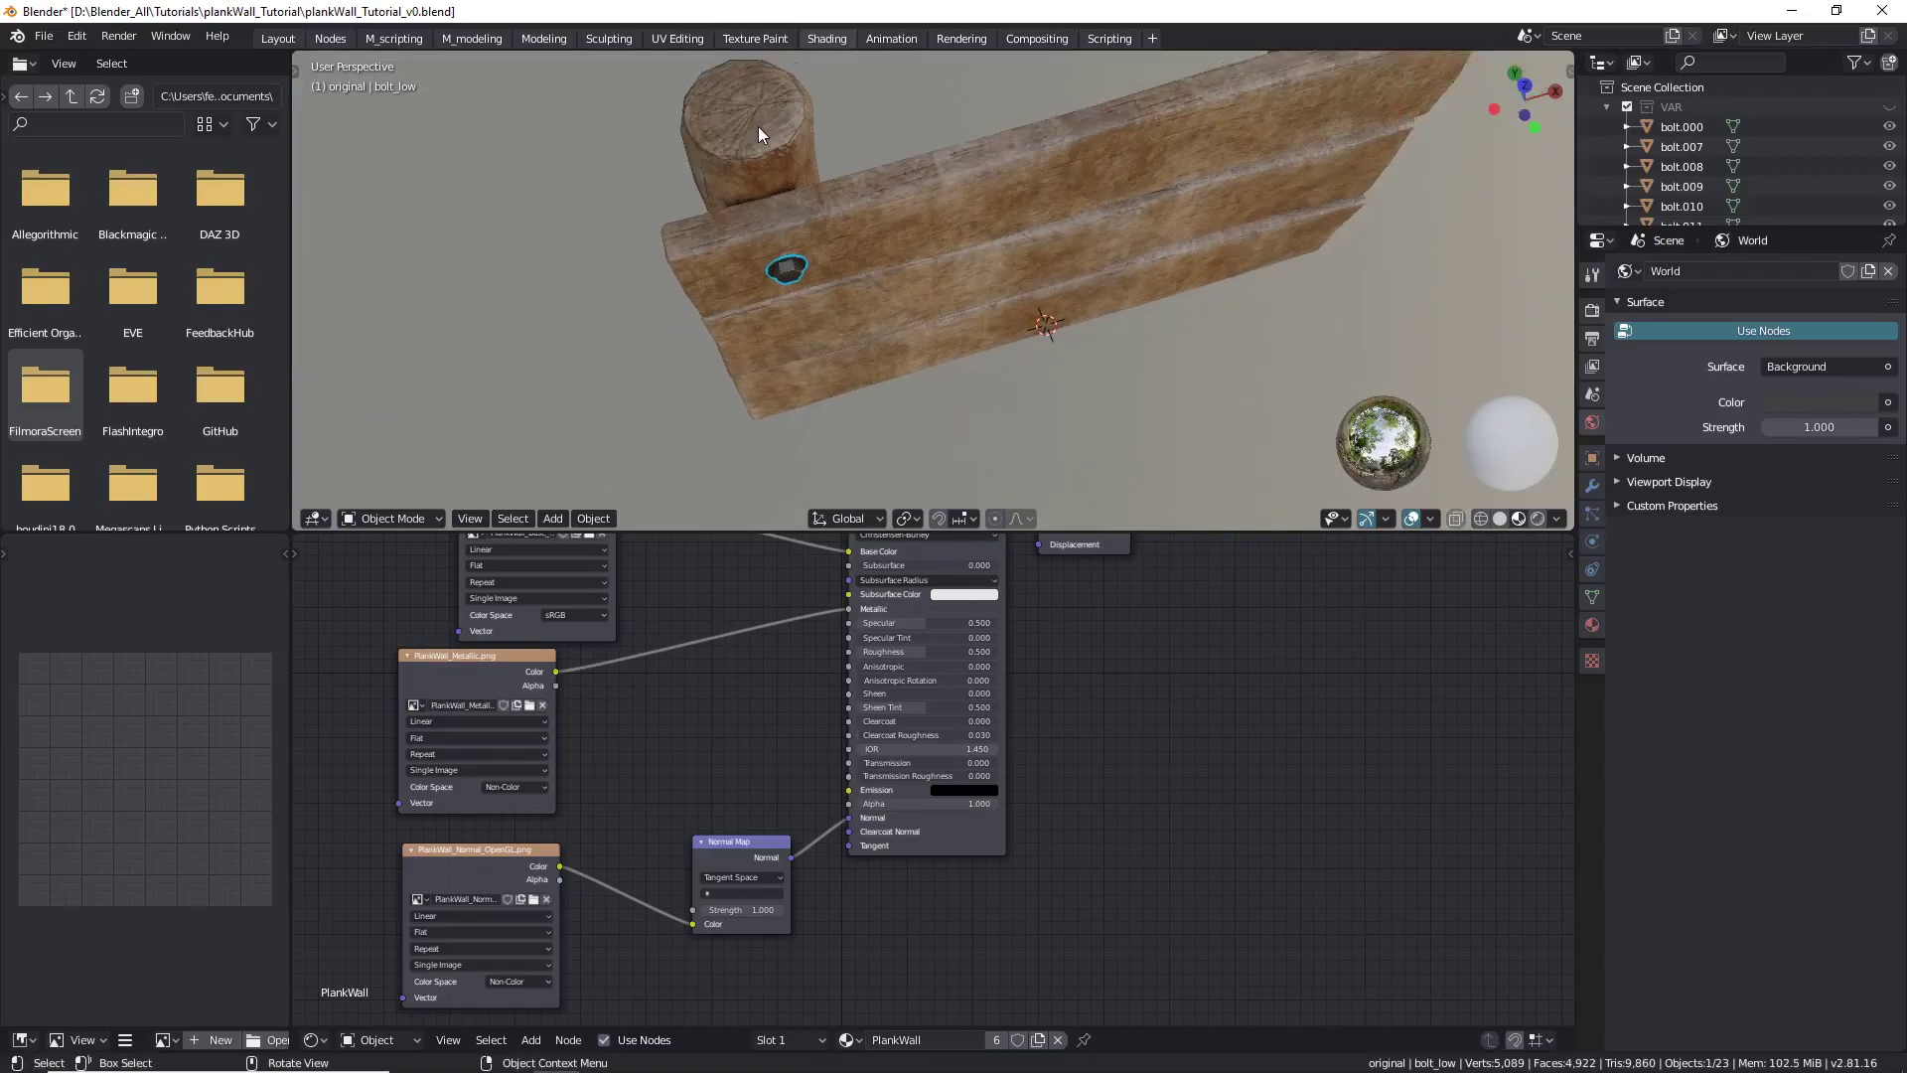
middle_click_drag(810, 149, 800, 86)
middle_click_drag(823, 212, 816, 191)
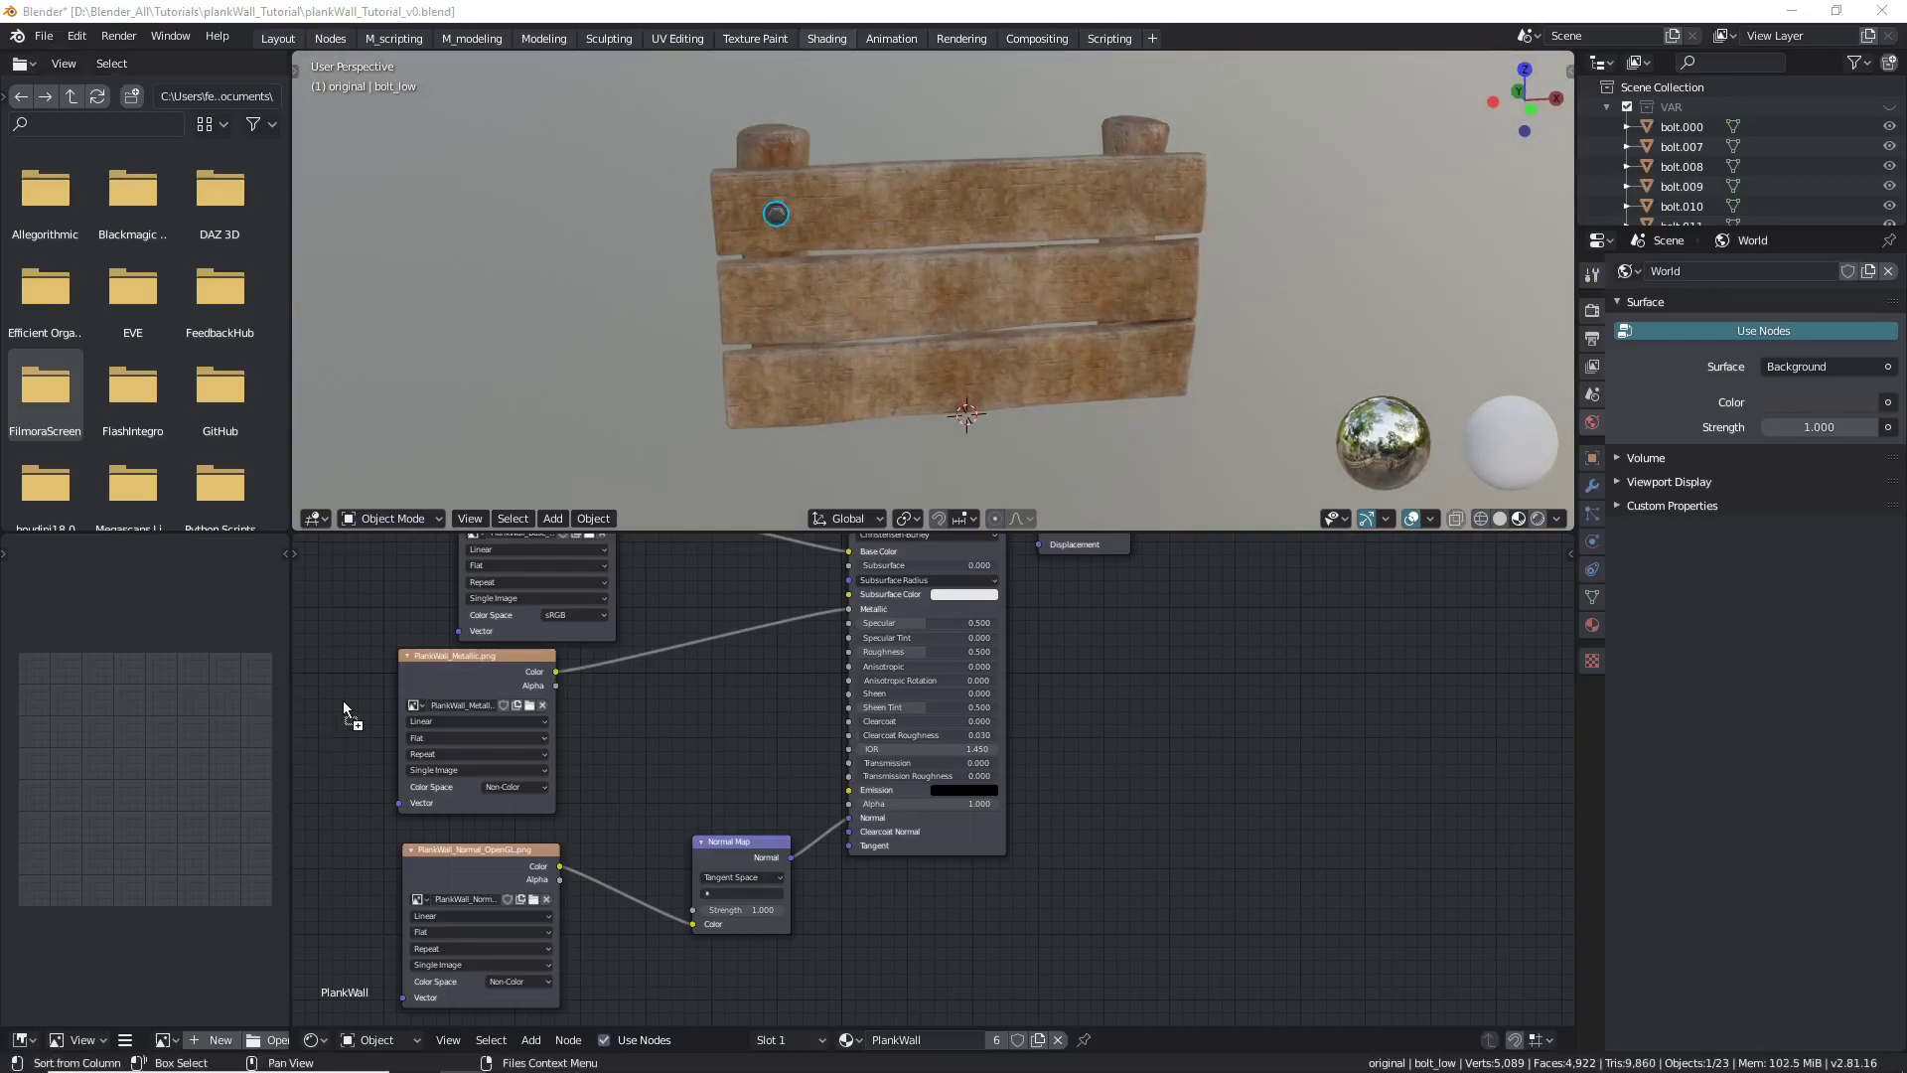
Add the PlankWall_Roughness image, set its color space to Non-Color and link its color to the shader's Roughness input.
left_click_drag(343, 700, 341, 694)
middle_click_drag(654, 727, 777, 702)
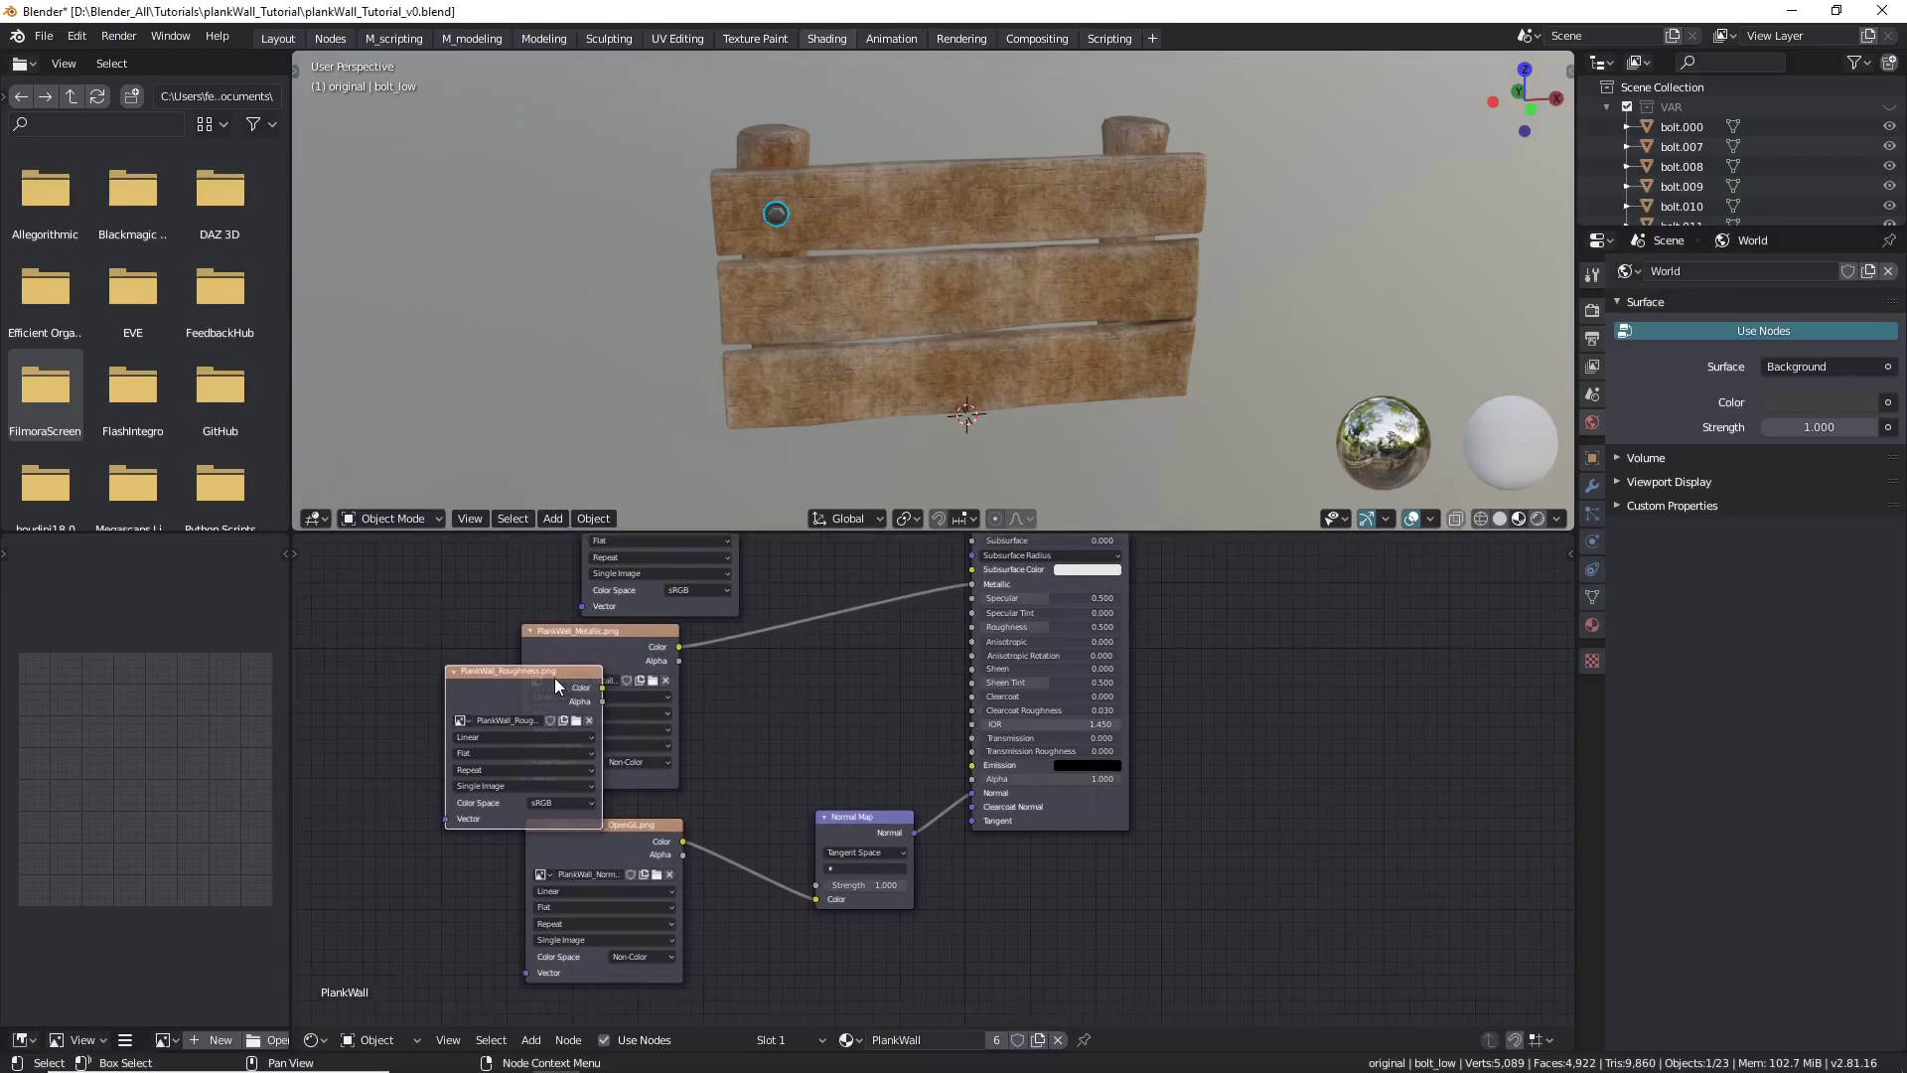
left_click_drag(555, 677, 445, 681)
left_click(447, 809)
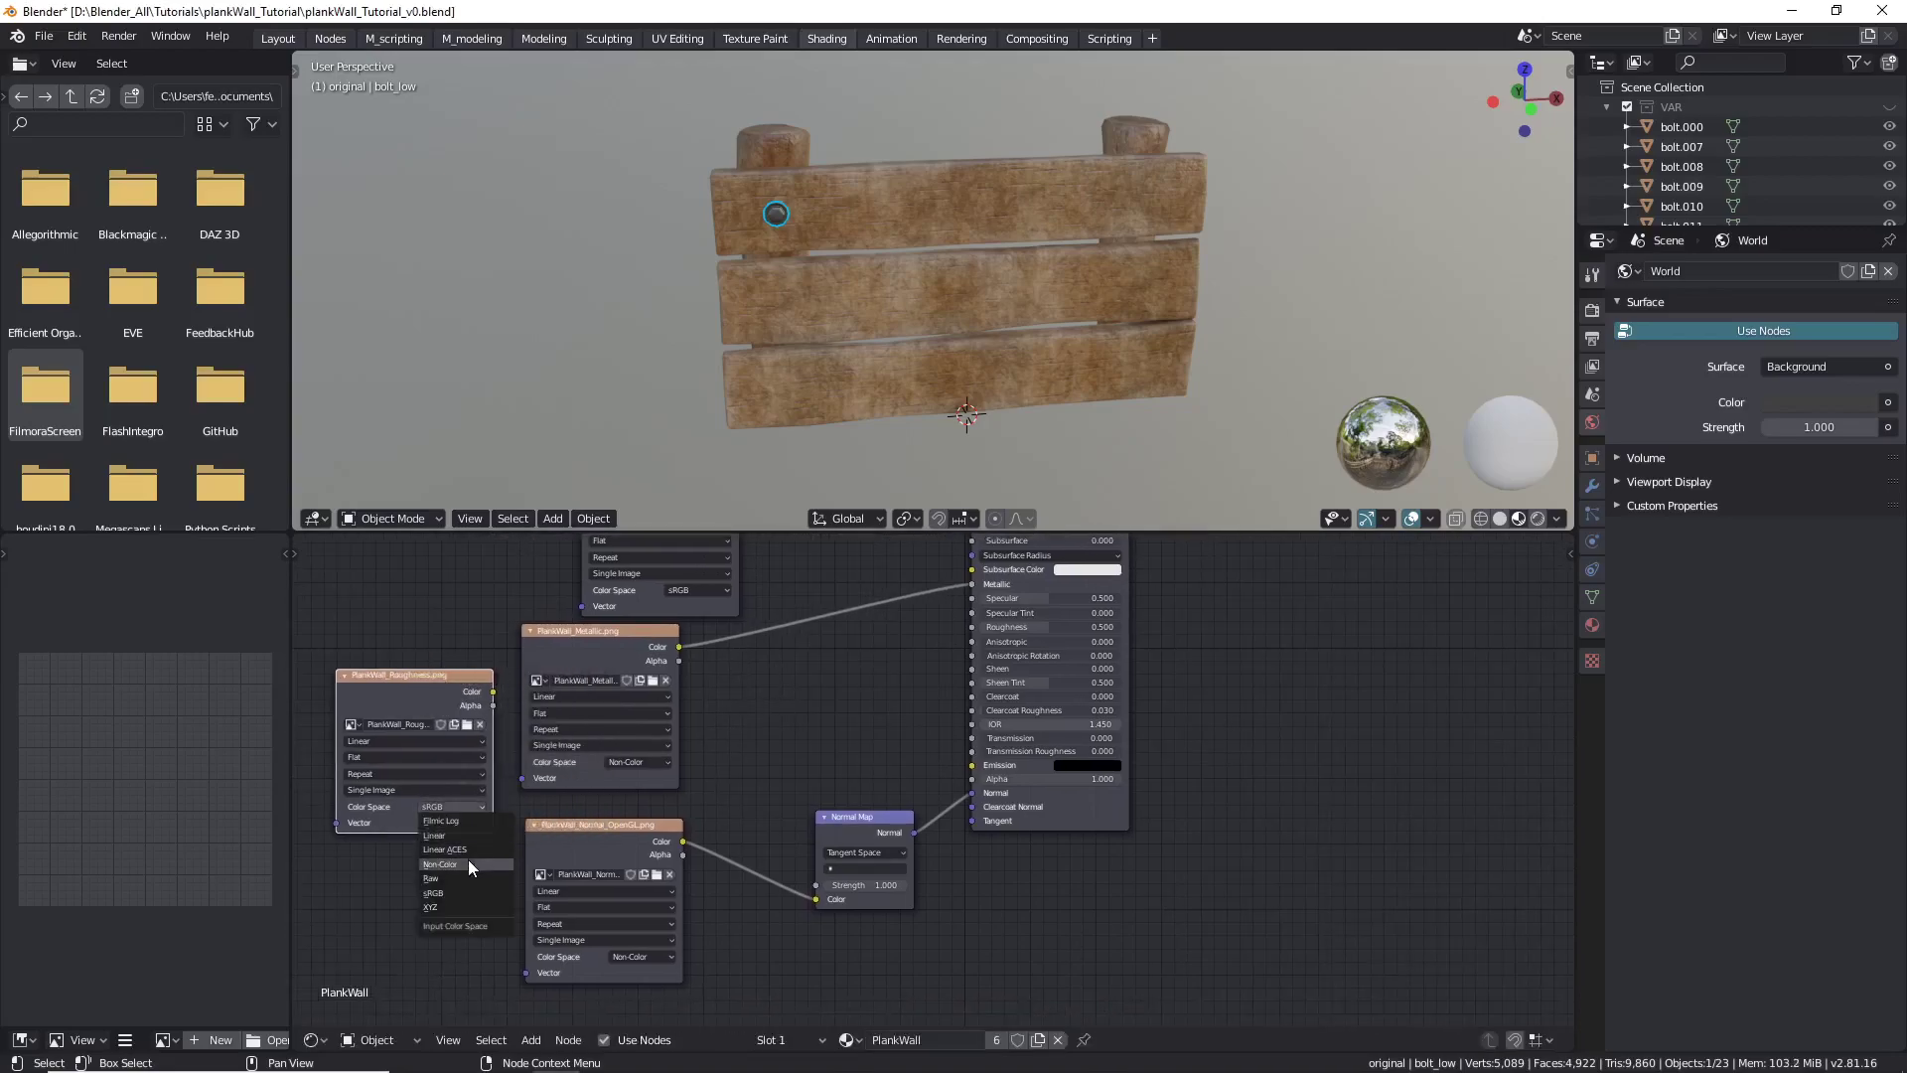
left_click(468, 860)
left_click_drag(491, 692, 972, 626)
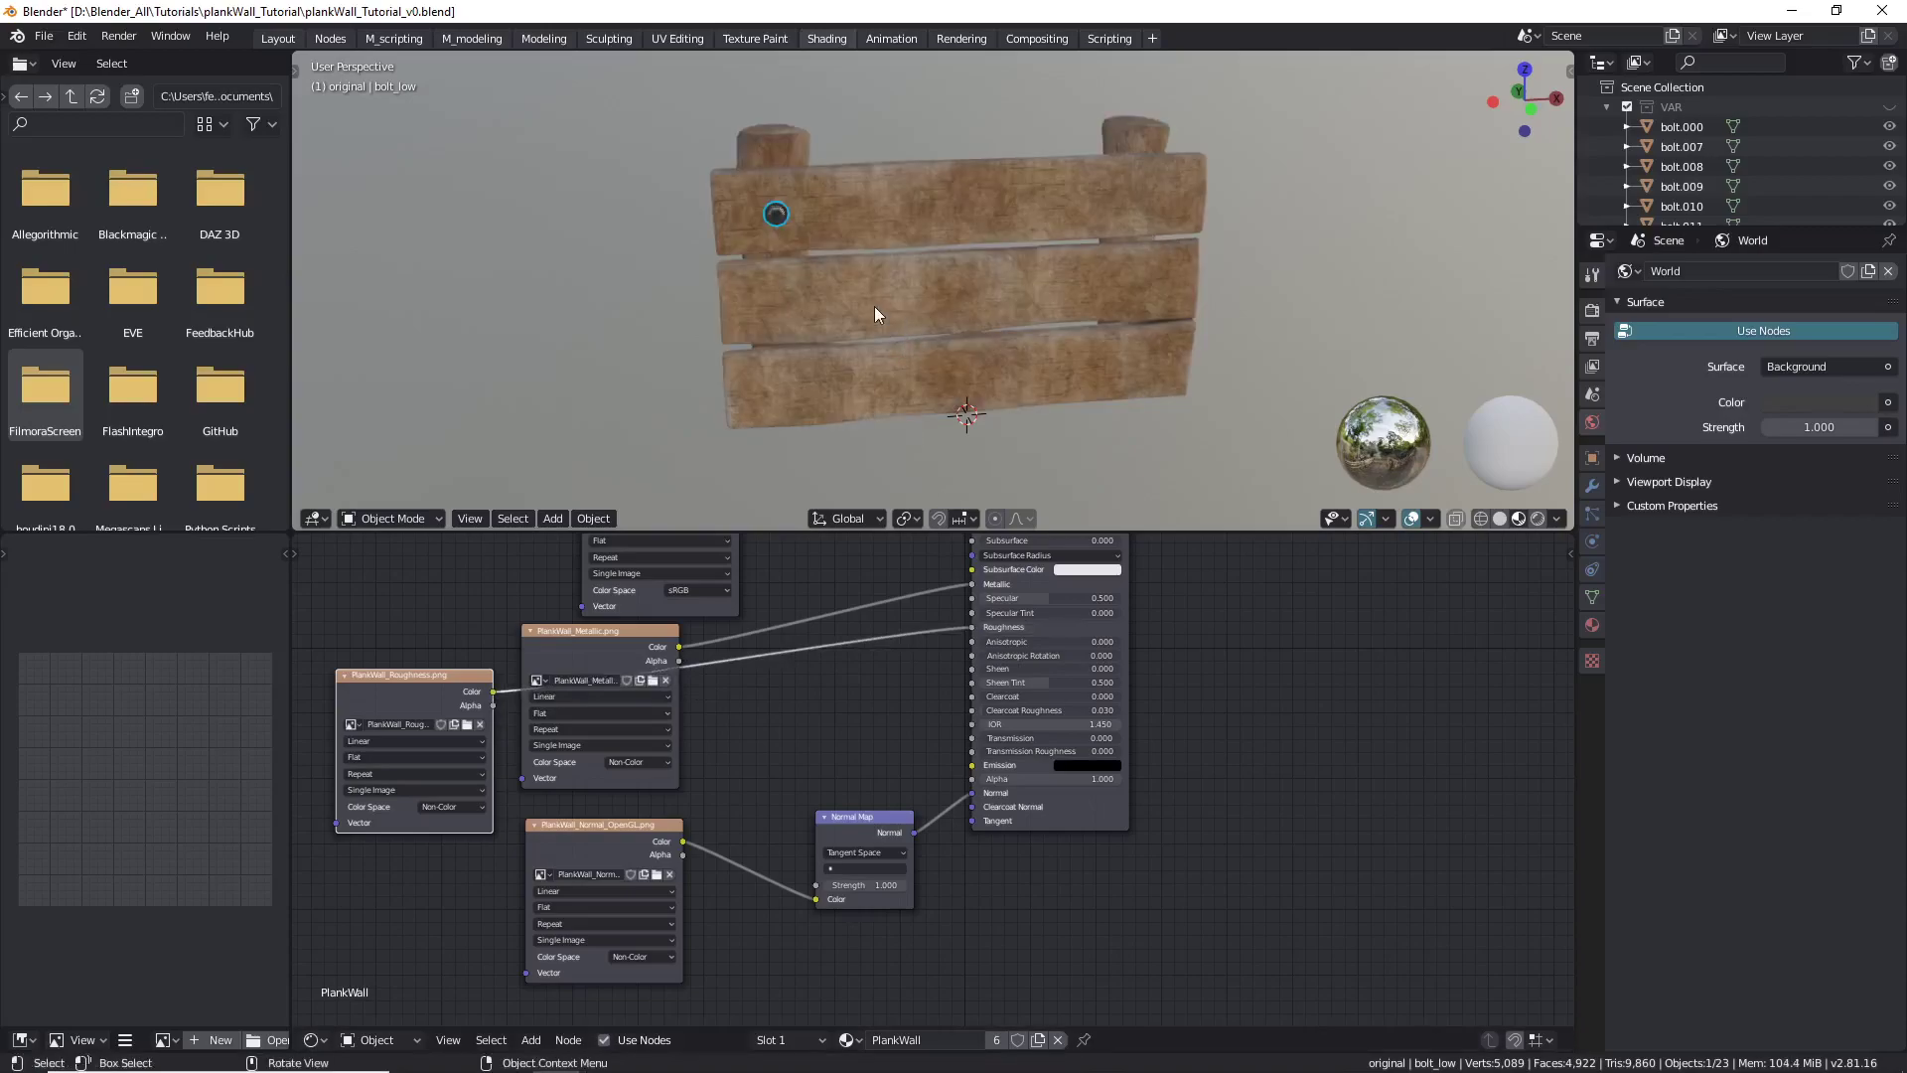
middle_click_drag(914, 284, 850, 260)
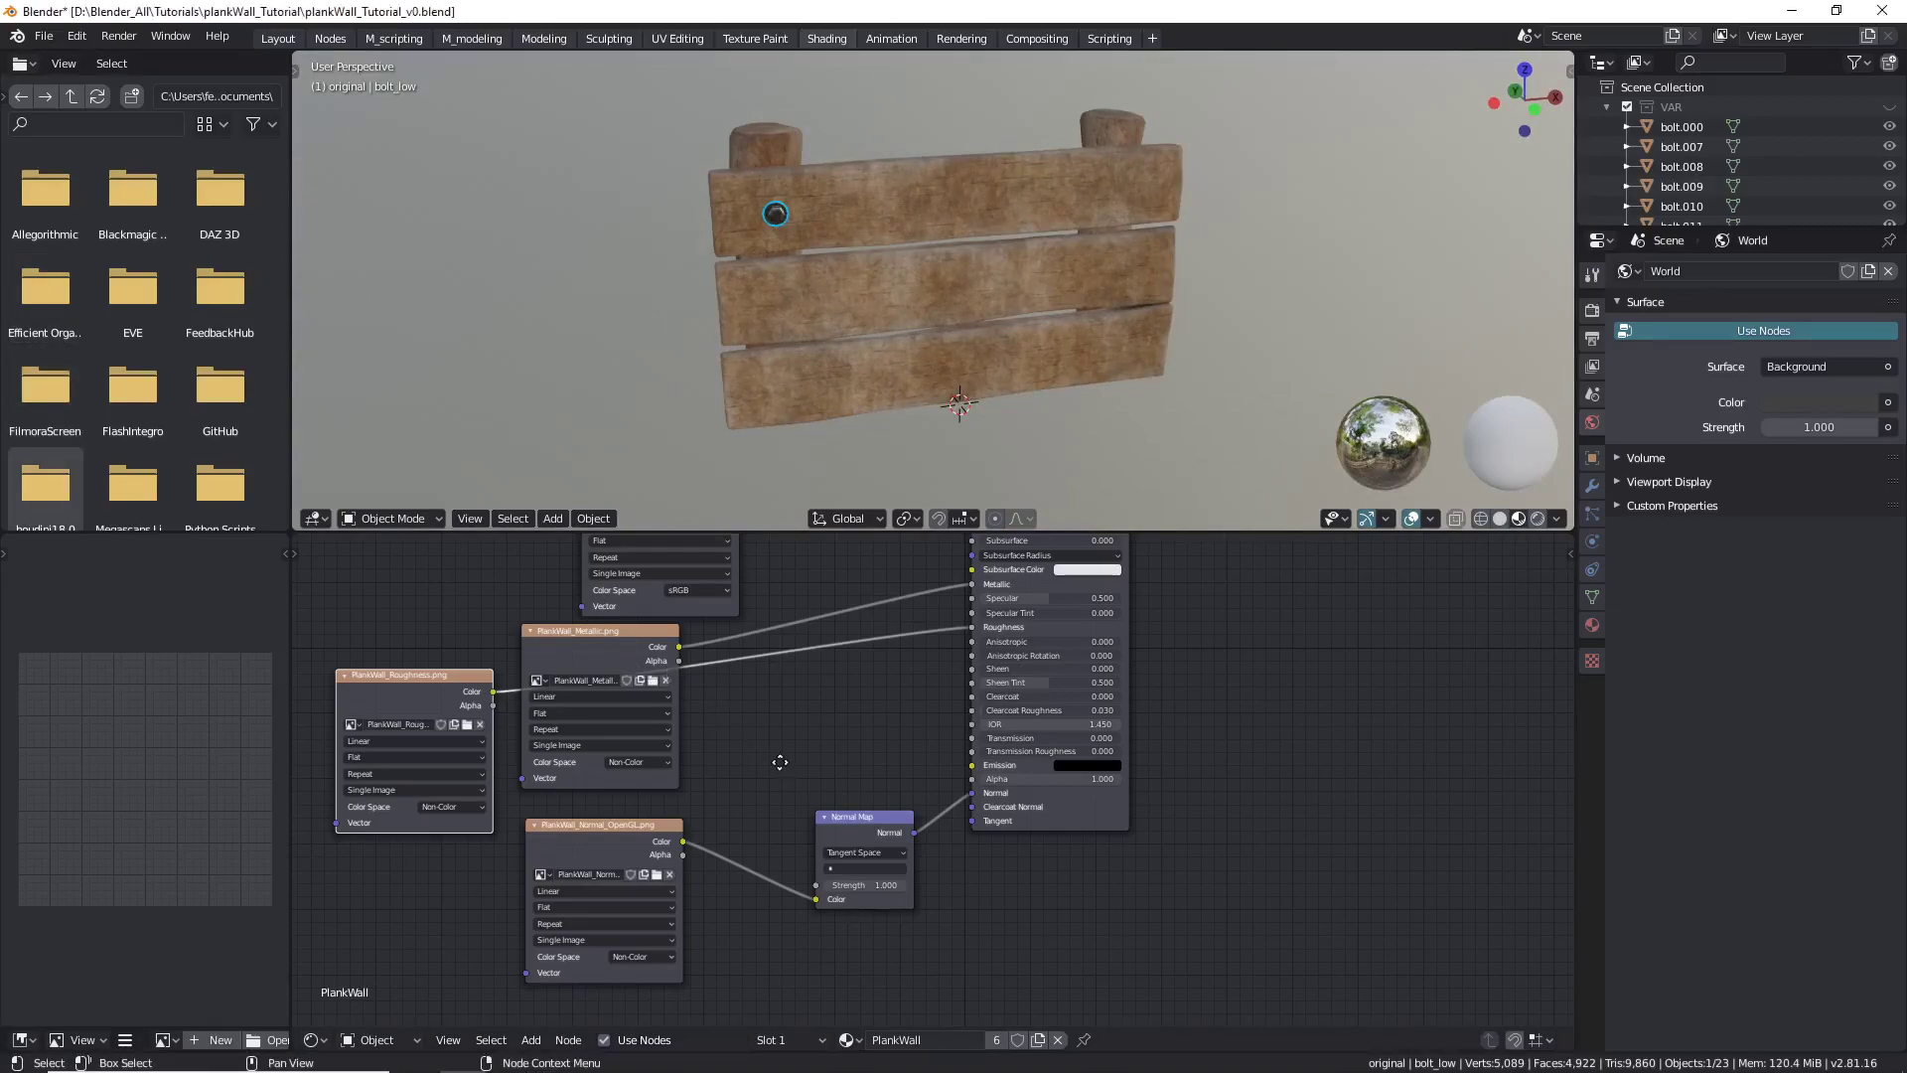
Move the base color texture node farther from the shader and add the PlankWall_Mixed_AO image above it.
middle_click_drag(803, 624, 828, 825)
scroll(828, 825, "up", 1)
left_click_drag(661, 647, 561, 635)
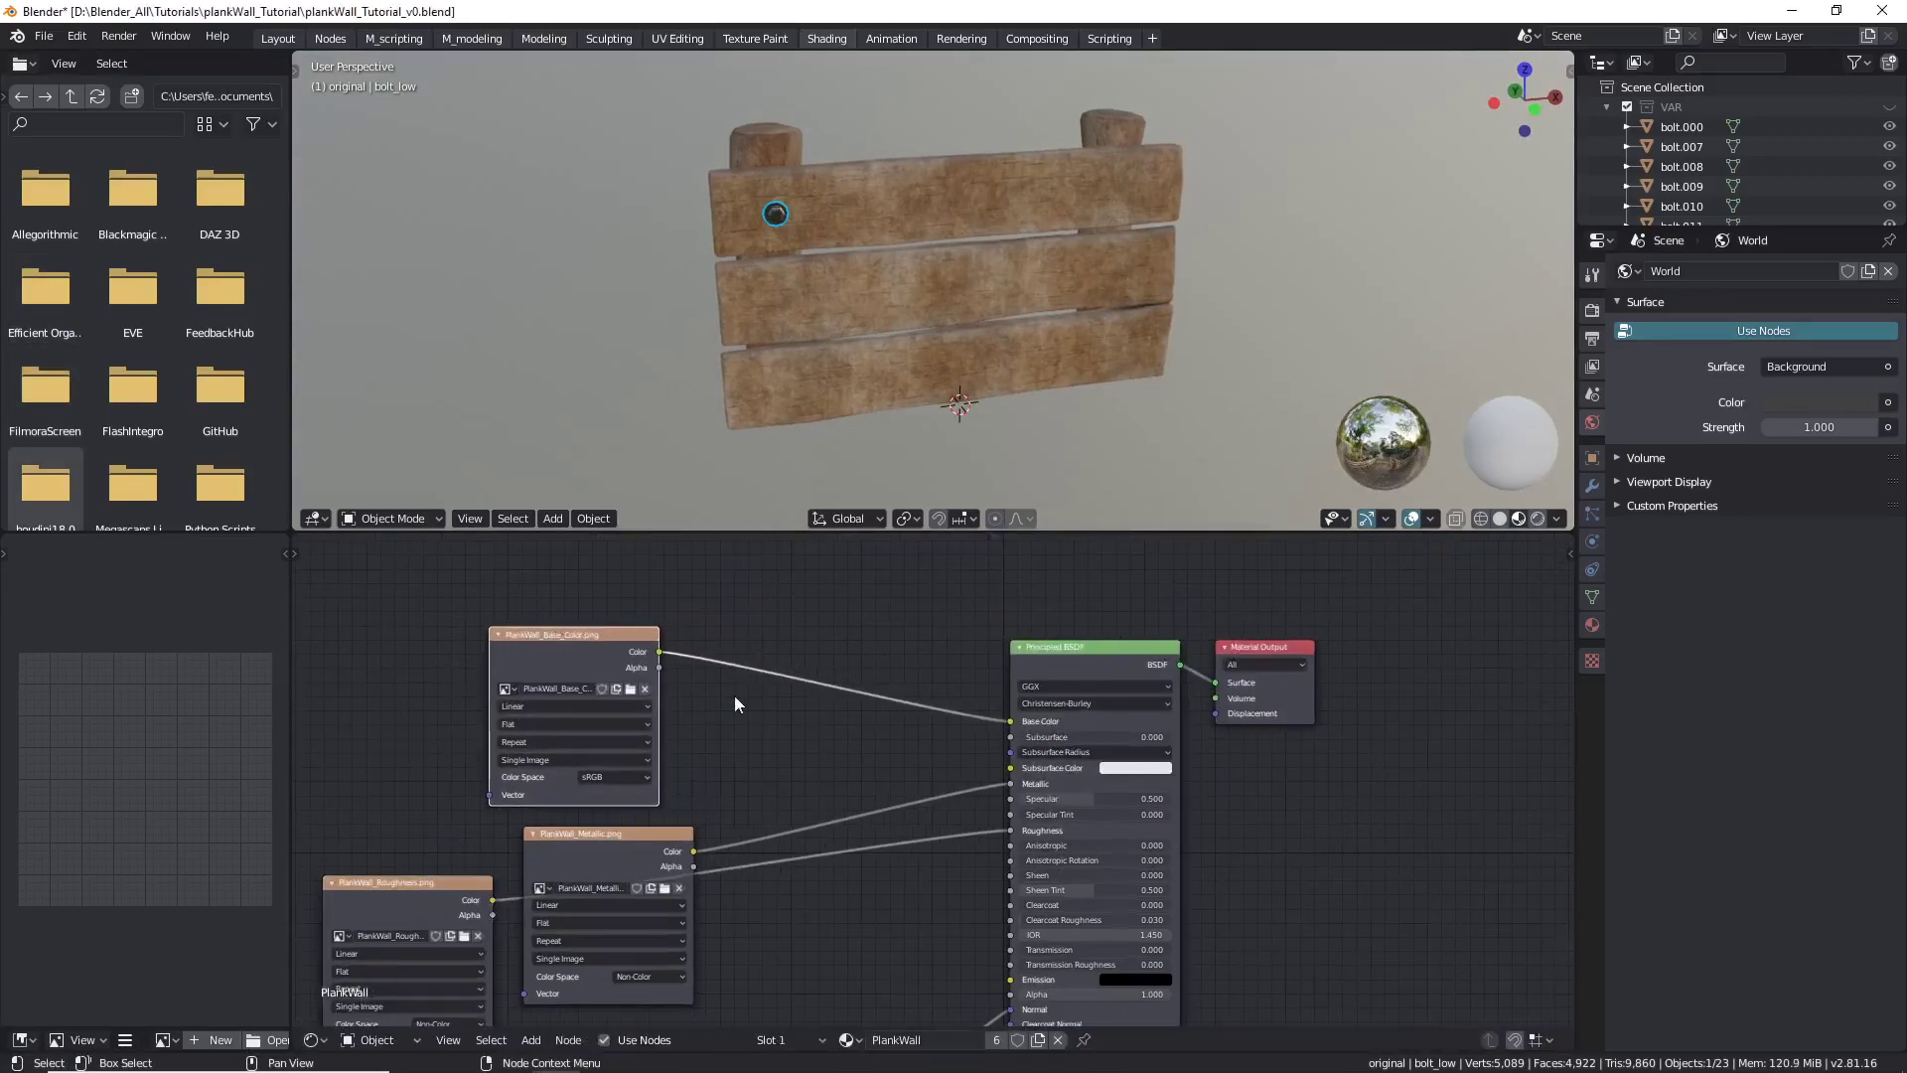
scroll(743, 711, "down", 1)
middle_click_drag(745, 714, 743, 823)
scroll(743, 825, "down", 1)
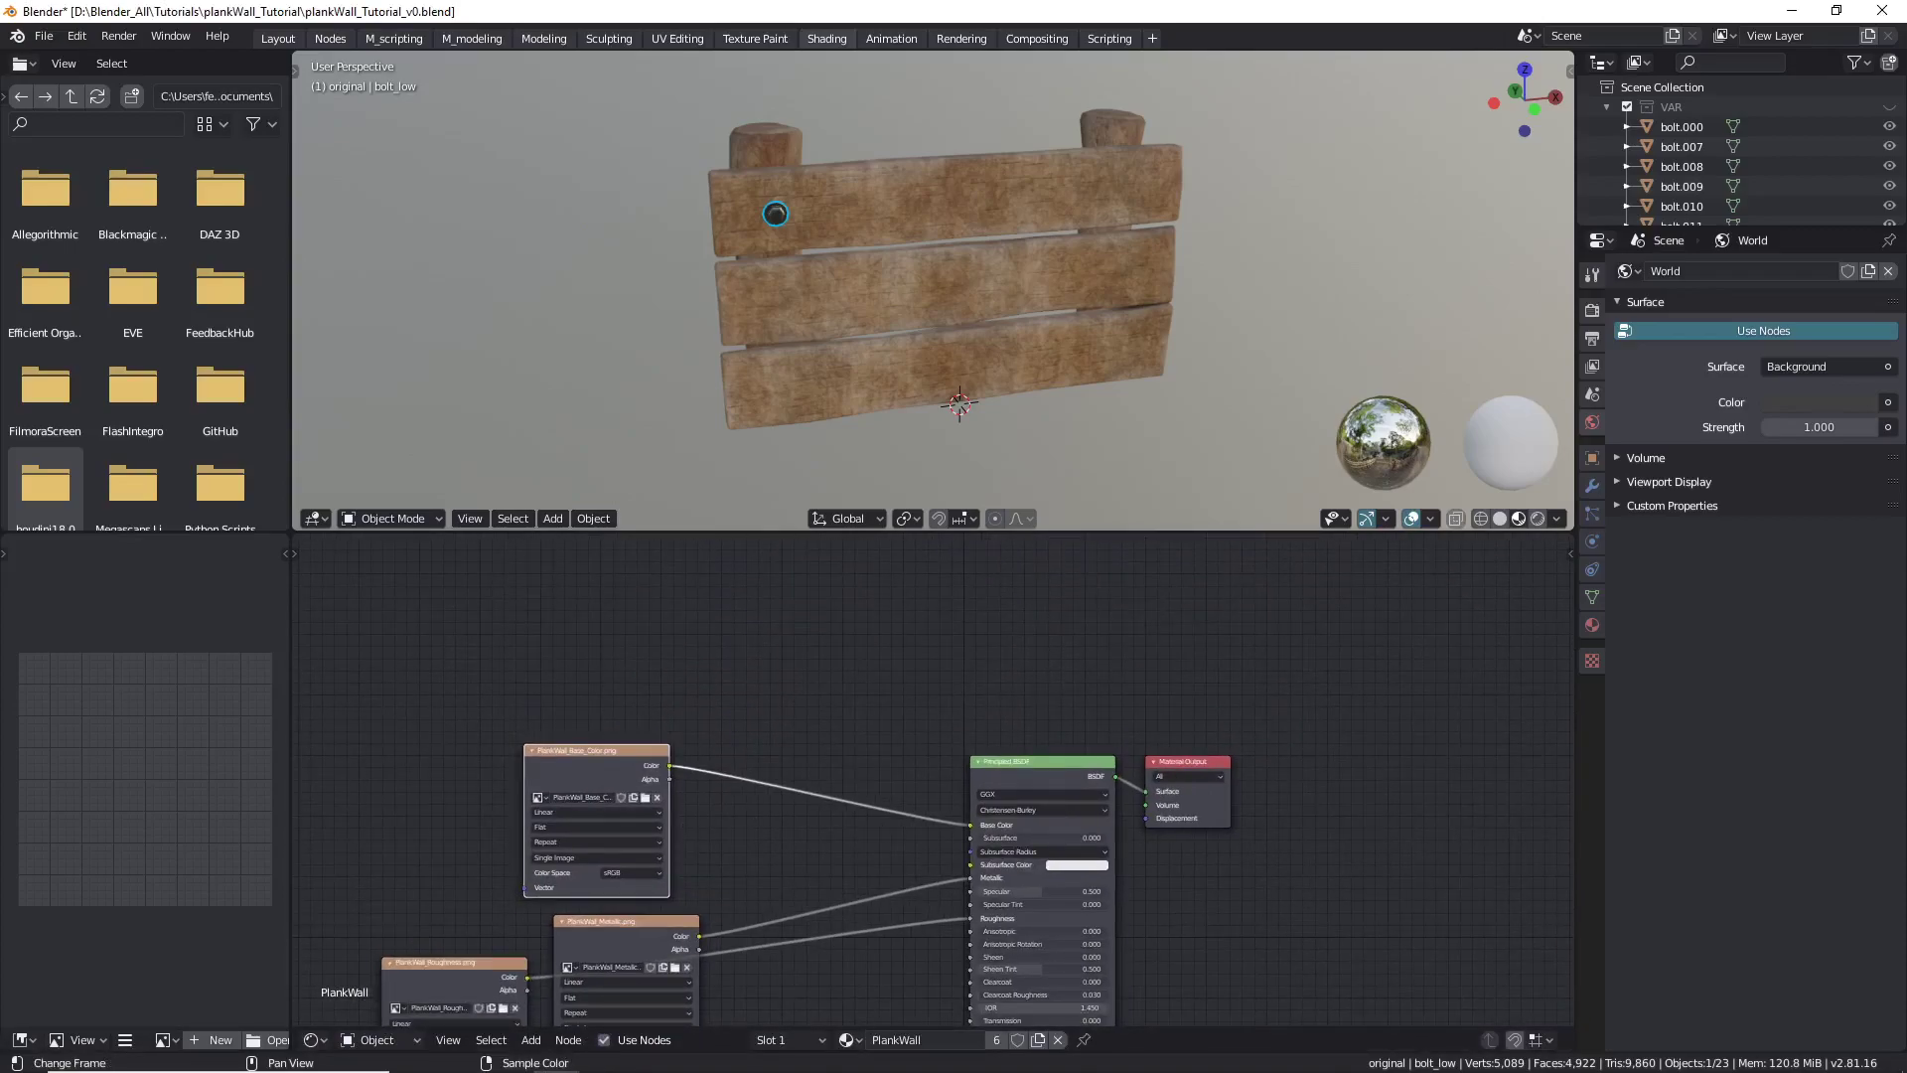
left_click_drag(607, 585, 623, 586)
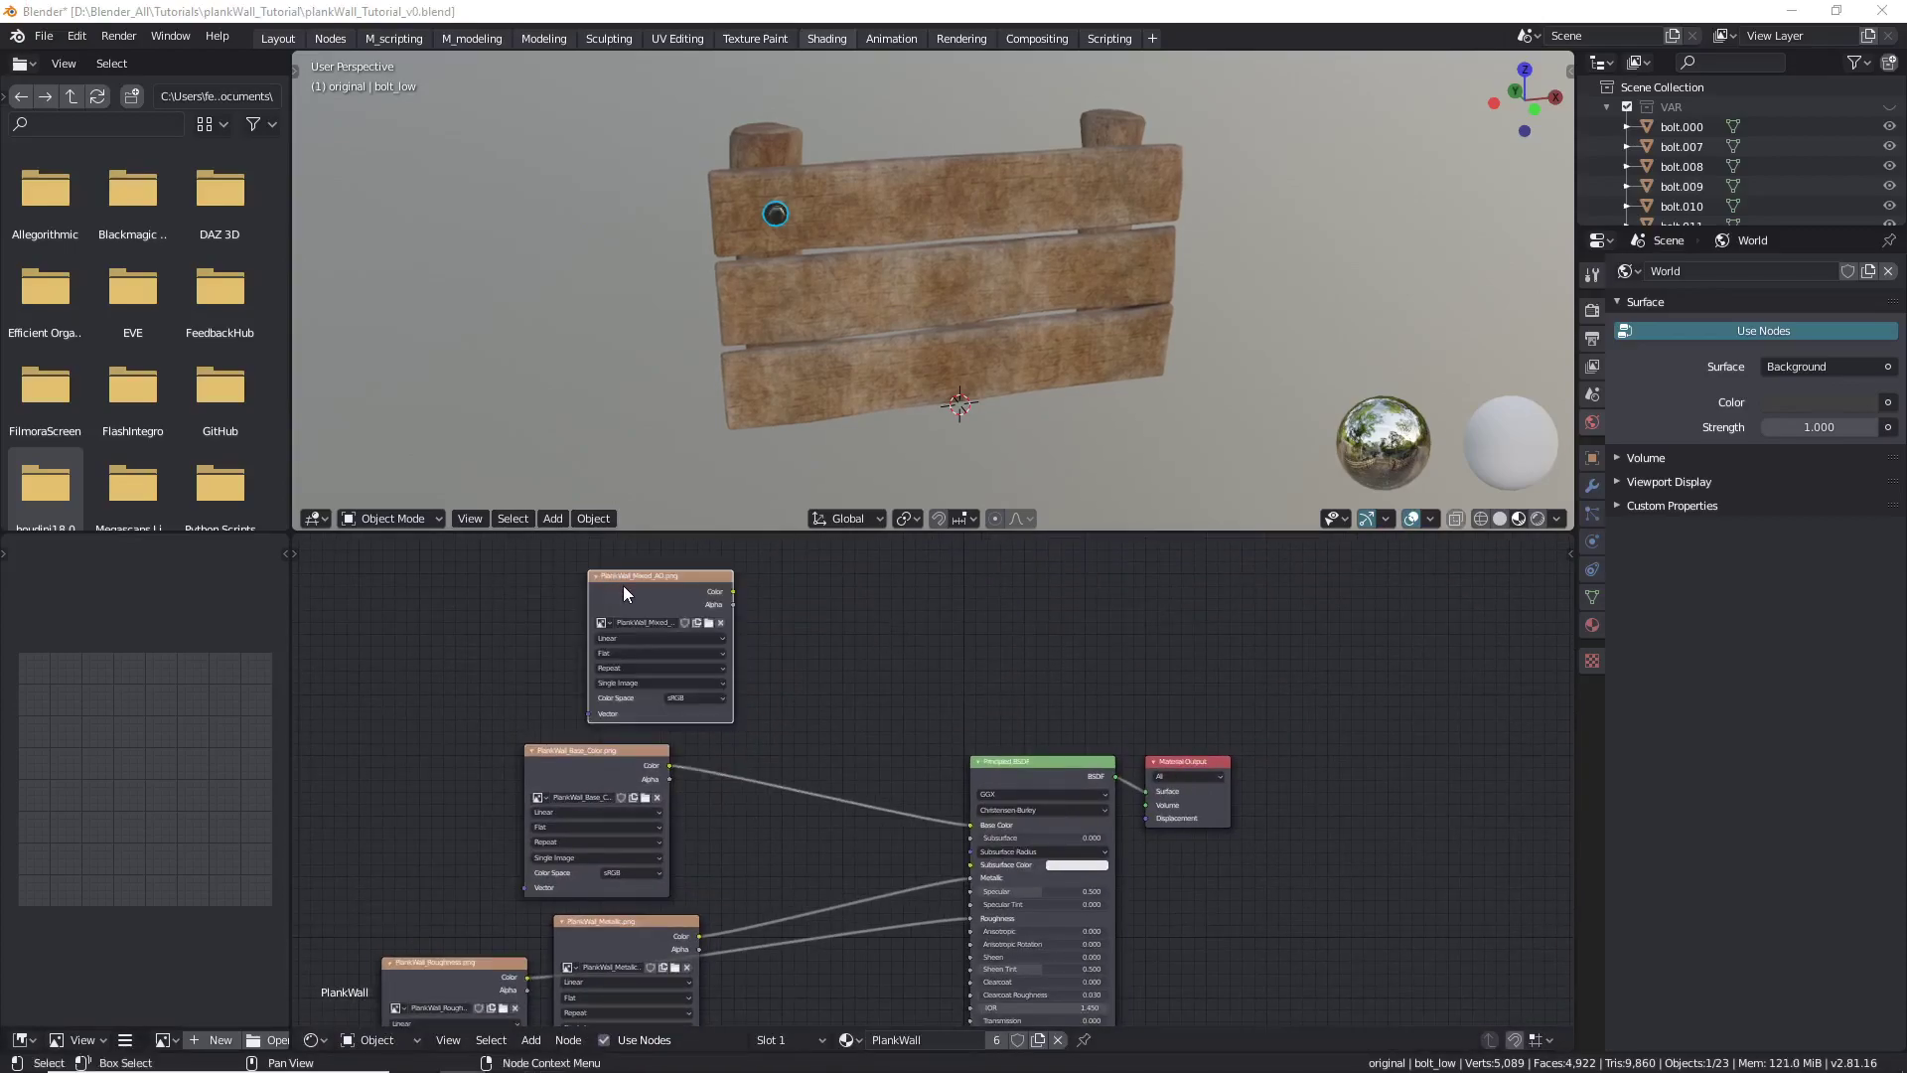
Move the Principled BSDF and Material Output farther from the textures and add a MixRGB node in the gap before the shader.
left_click_drag(1204, 773, 1407, 755)
left_click_drag(1052, 771, 1110, 747)
key("shift+a")
mouse_move(763, 639)
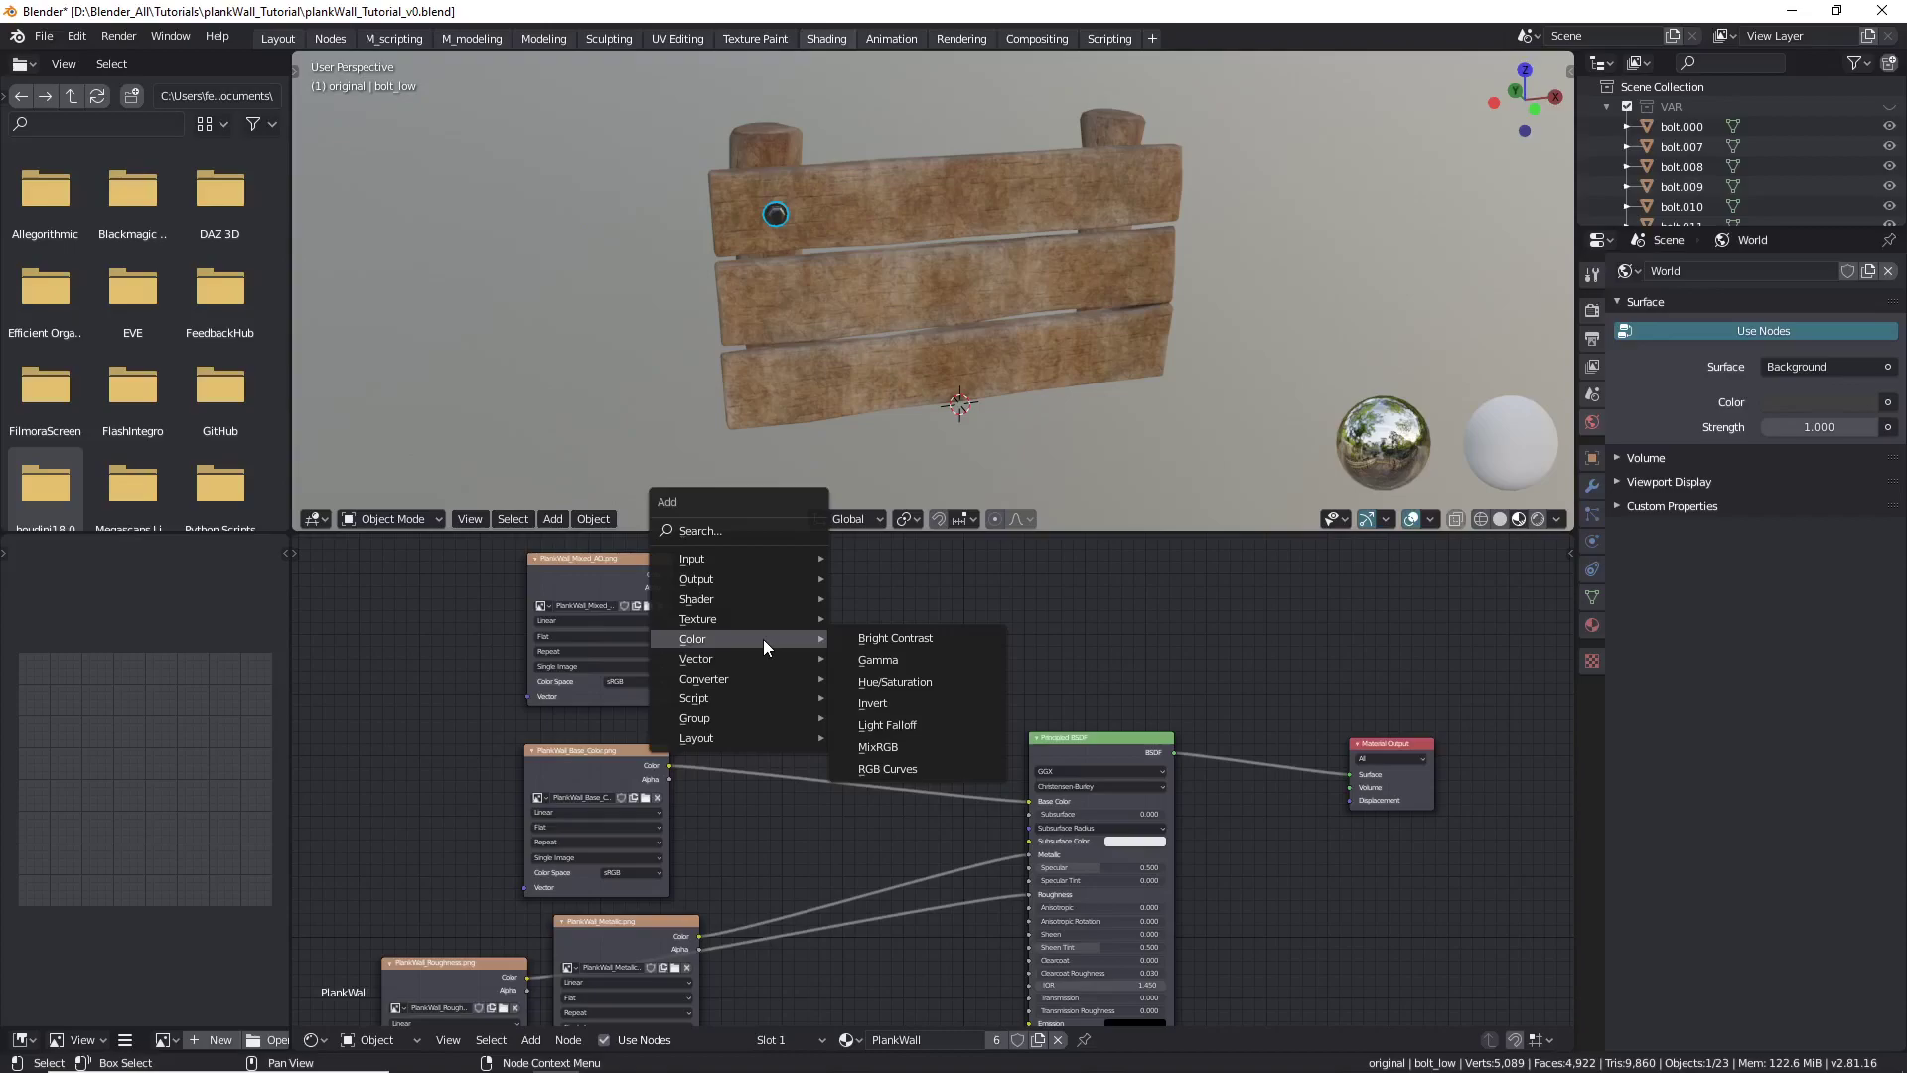
left_click(880, 747)
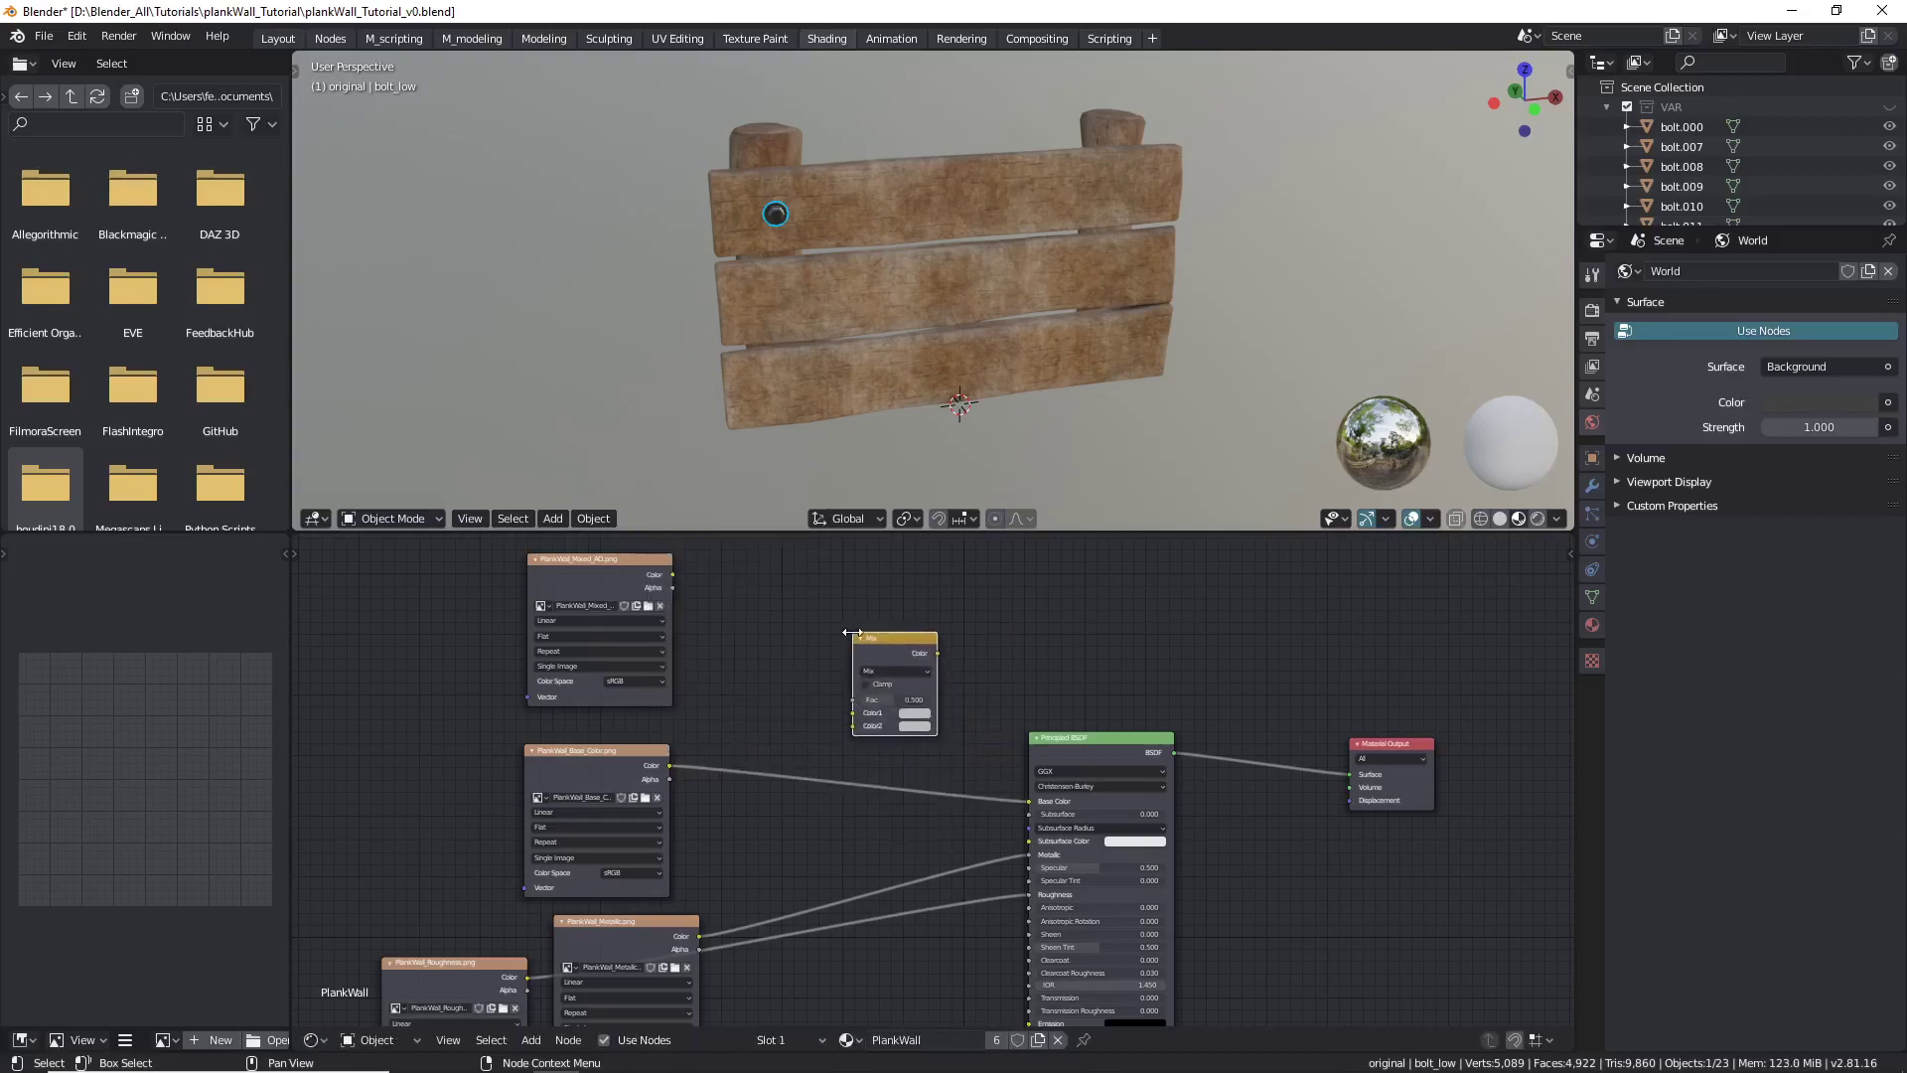
Link the base color to the mix node's Color1 and the Mixed_AO color to Color2, with blend mode Multiply.
left_click_drag(672, 767, 726, 740)
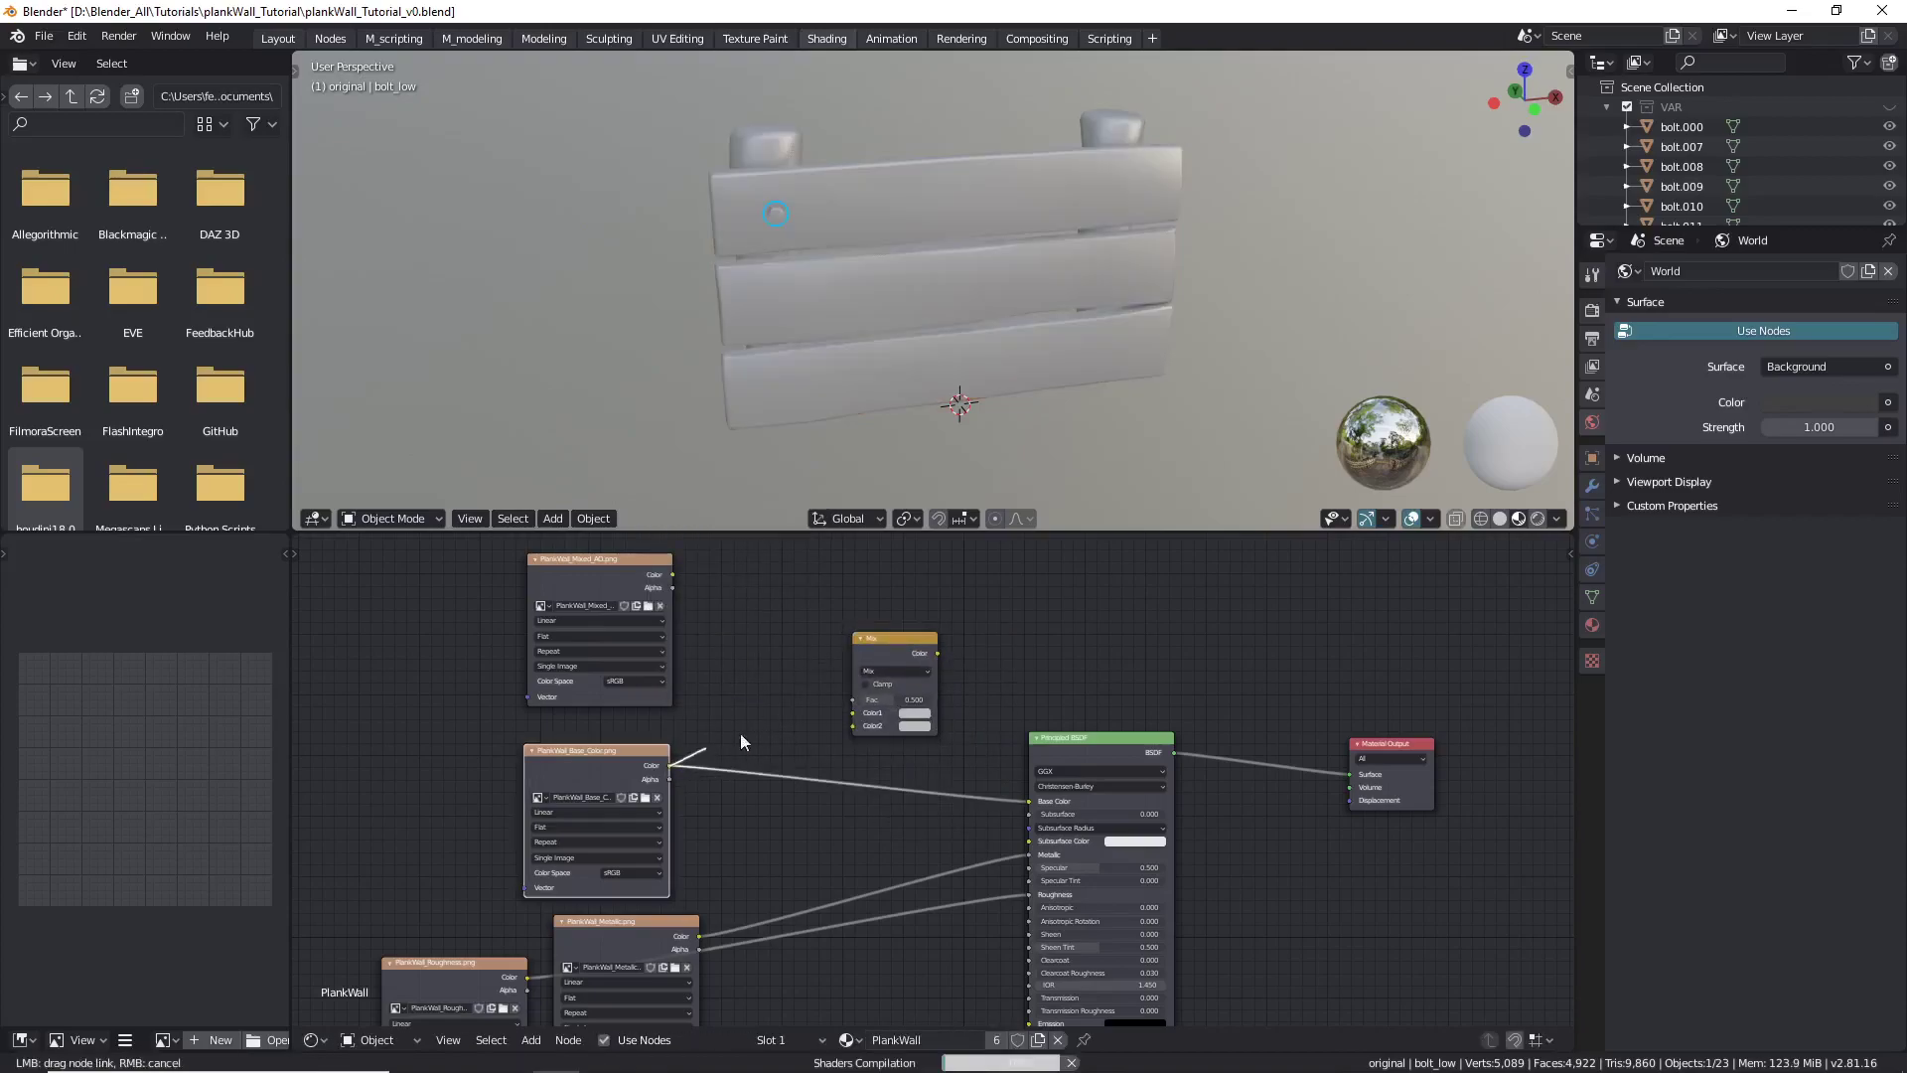
left_click_drag(834, 715, 853, 712)
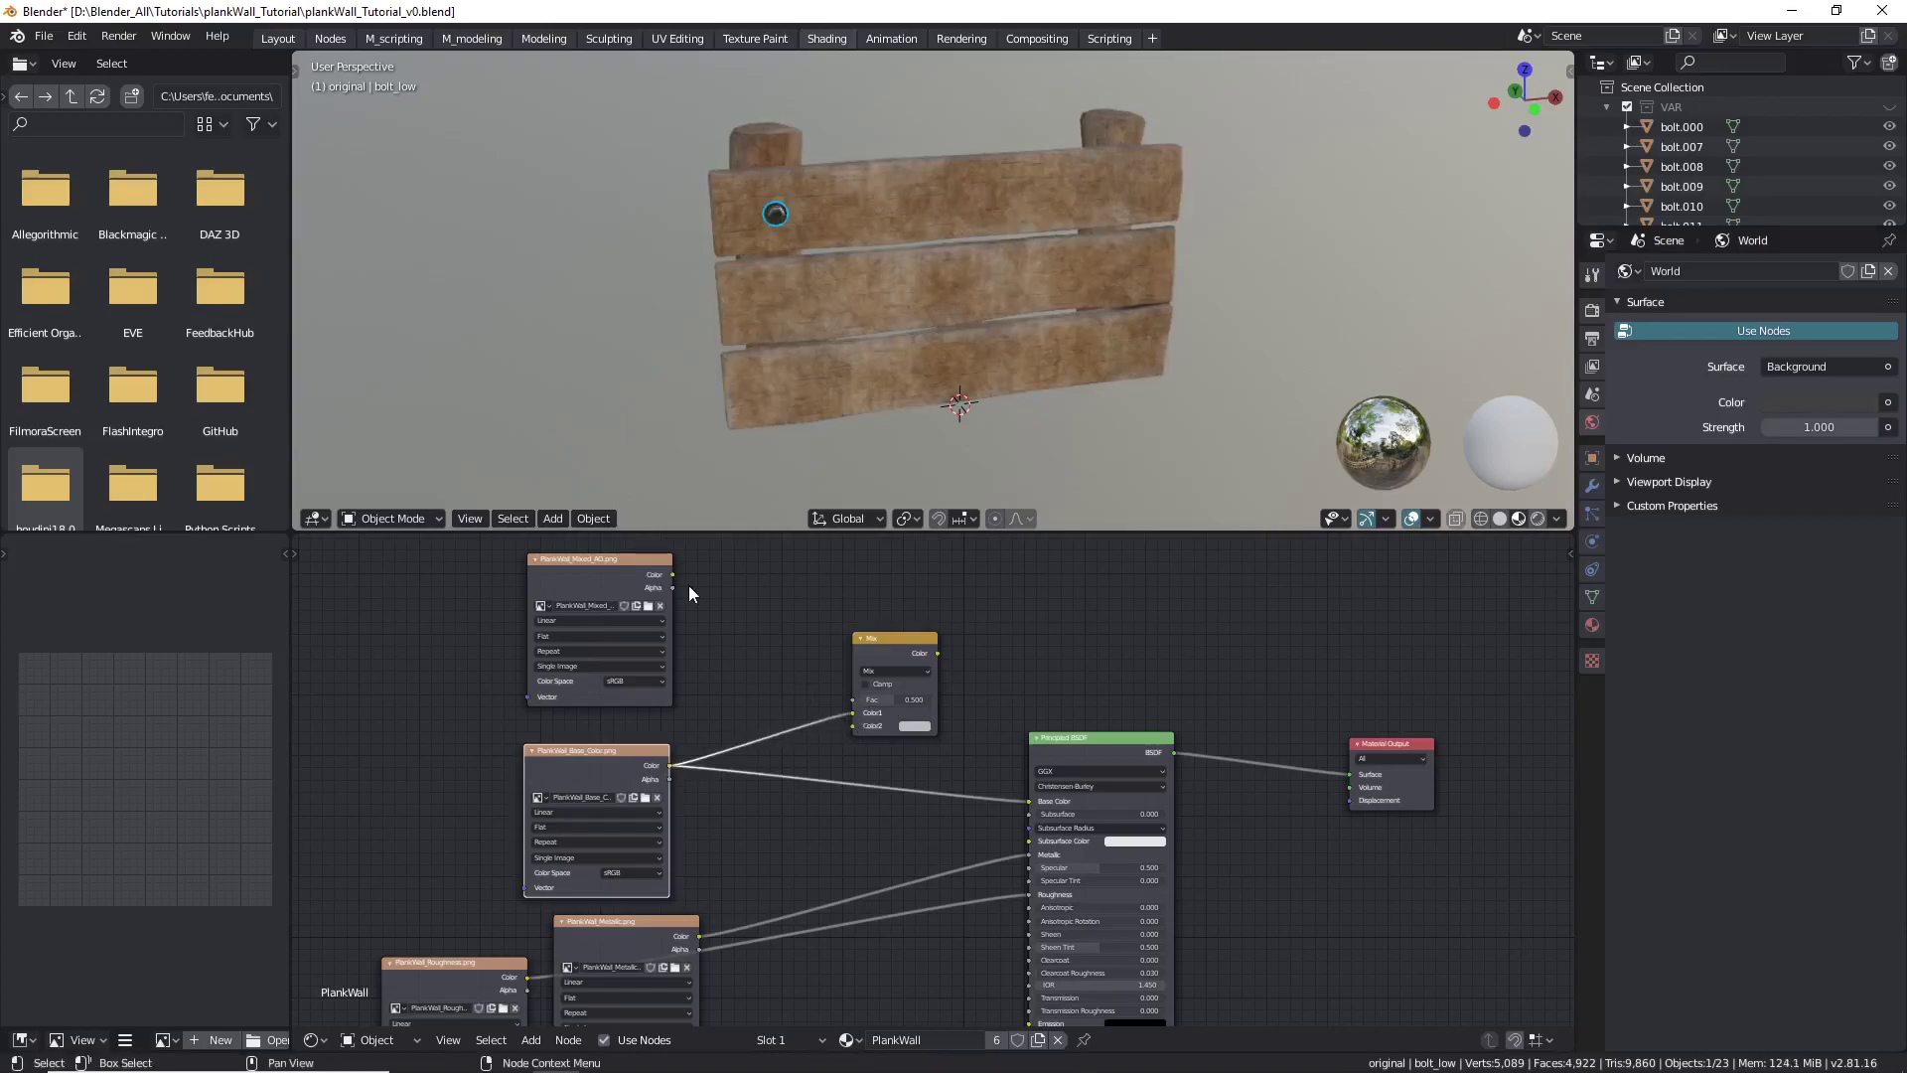
left_click_drag(672, 575, 858, 727)
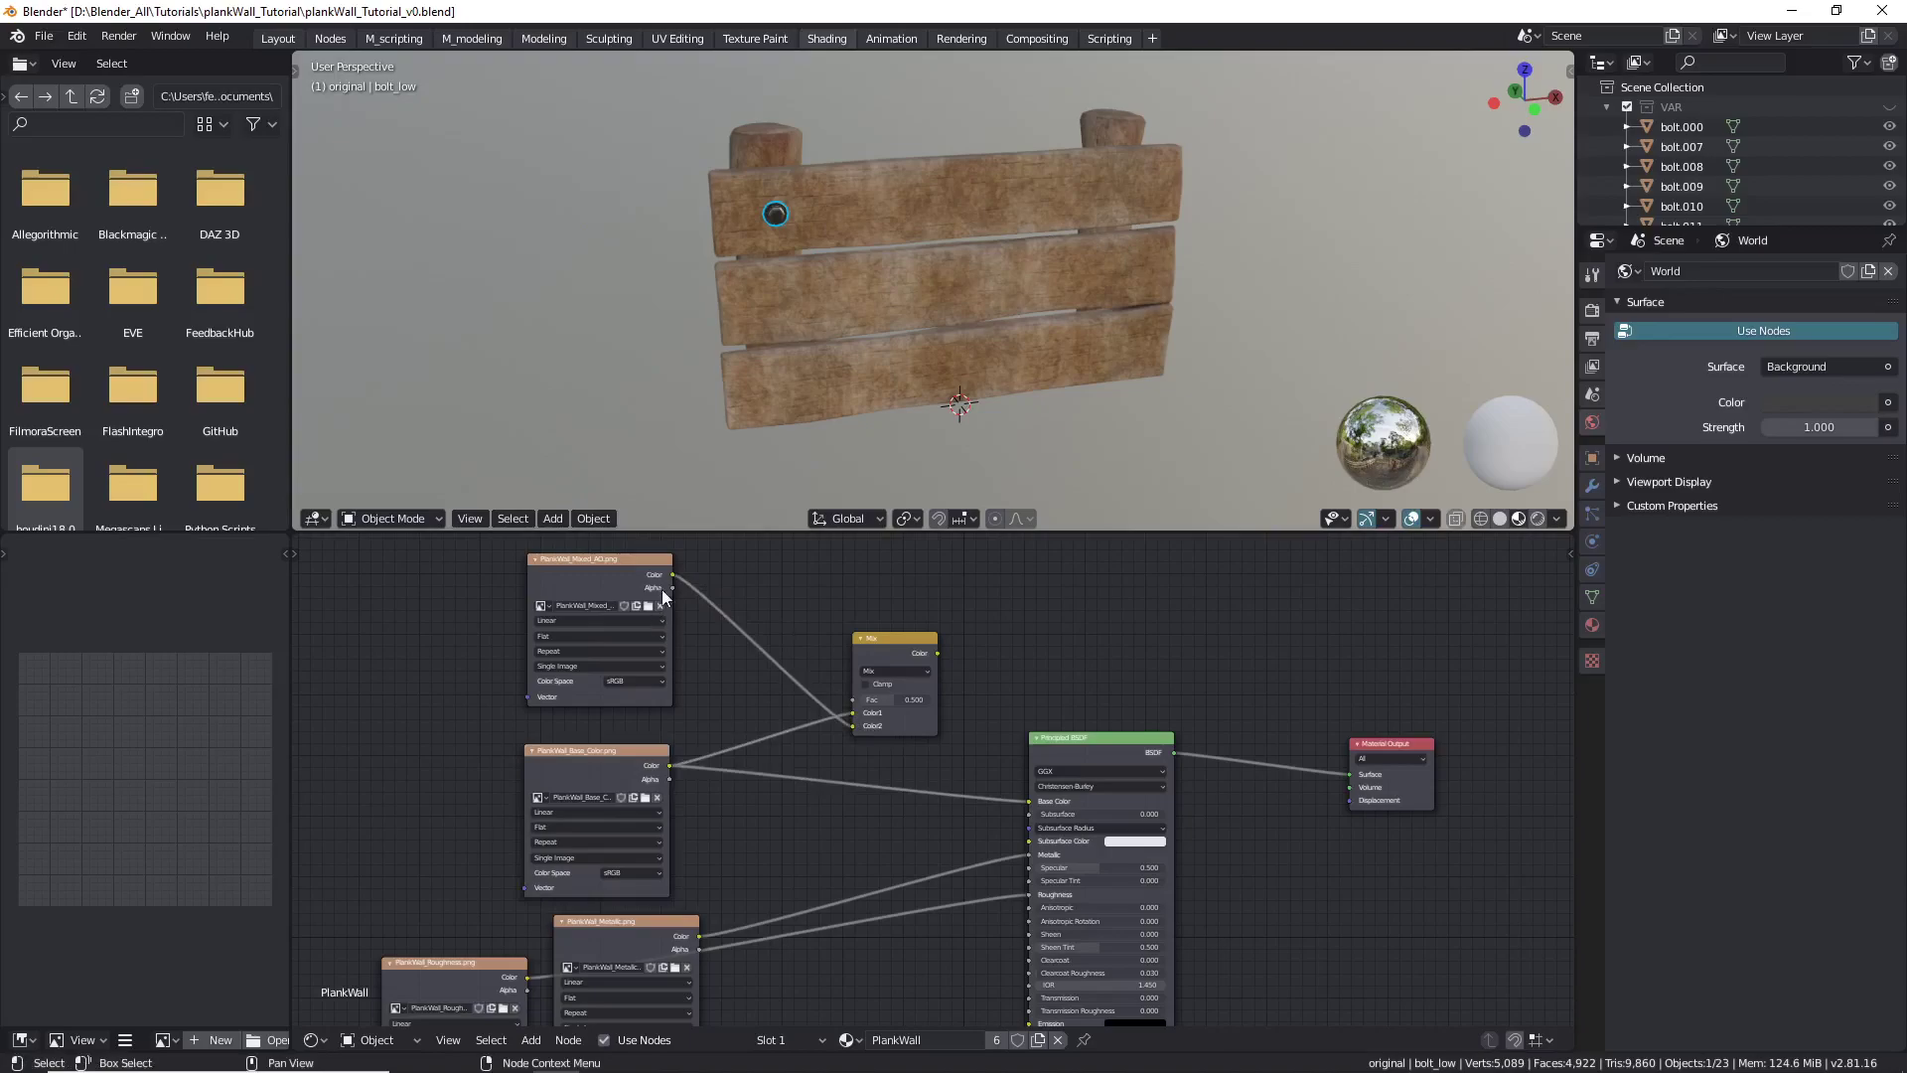
scroll(886, 707, "up", 1)
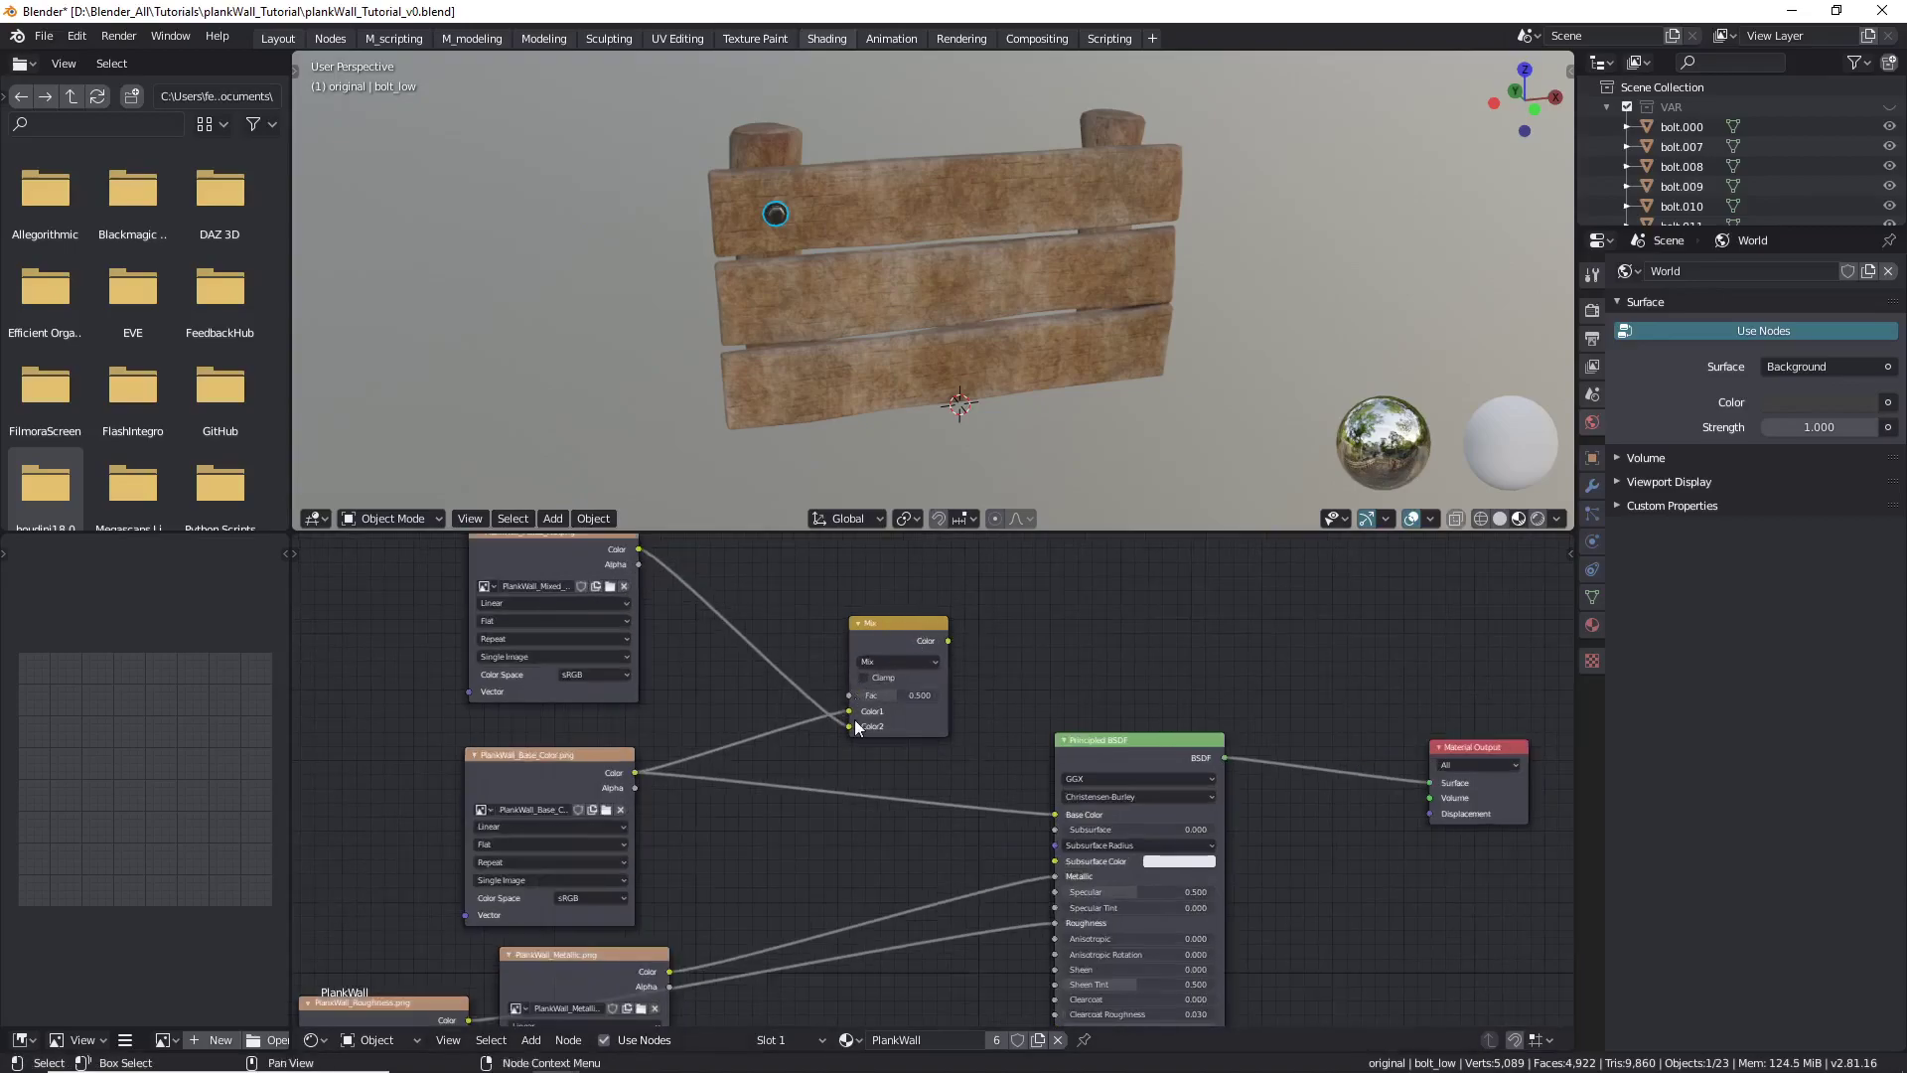
left_click(906, 659)
left_click(908, 716)
Preview the Multiply node's output on the model through a Viewer node placed clear of the Material Output.
scroll(796, 206, "up", 3)
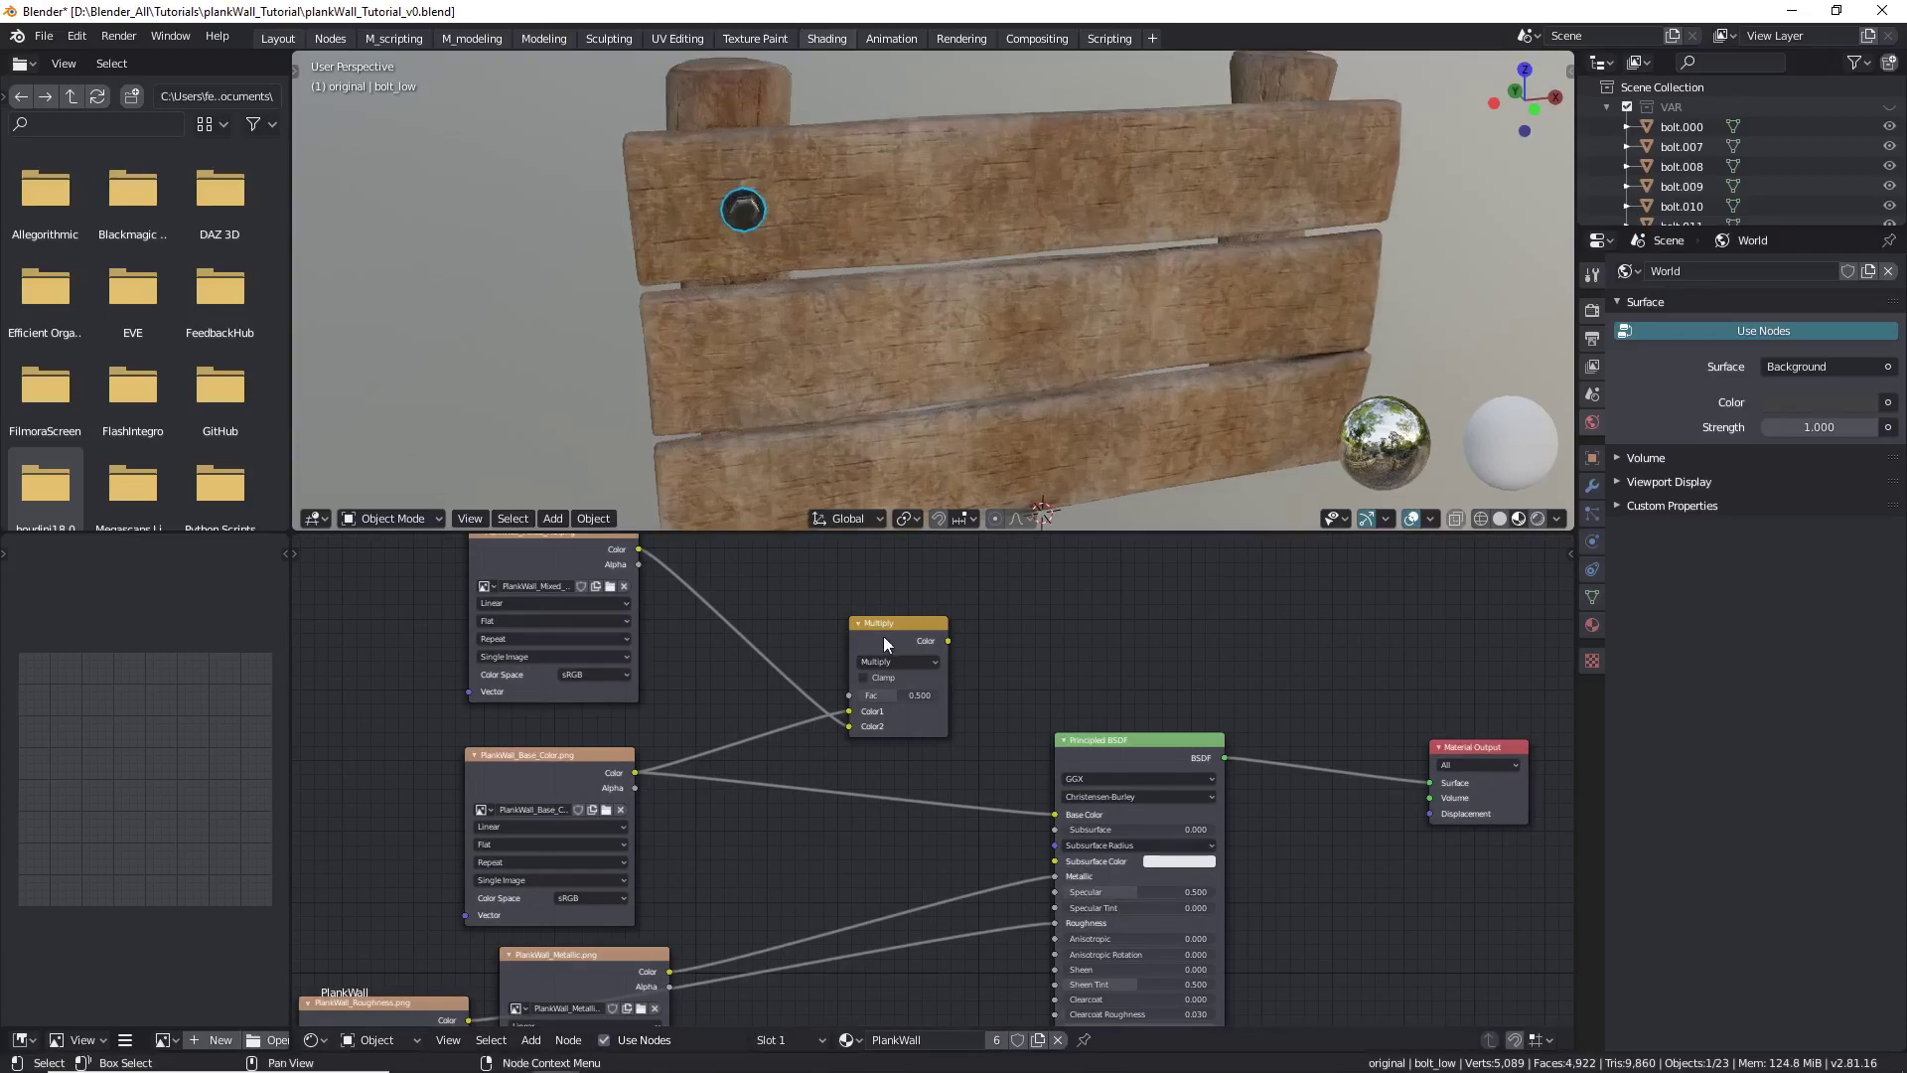
left_click(896, 636, "ctrl+shift")
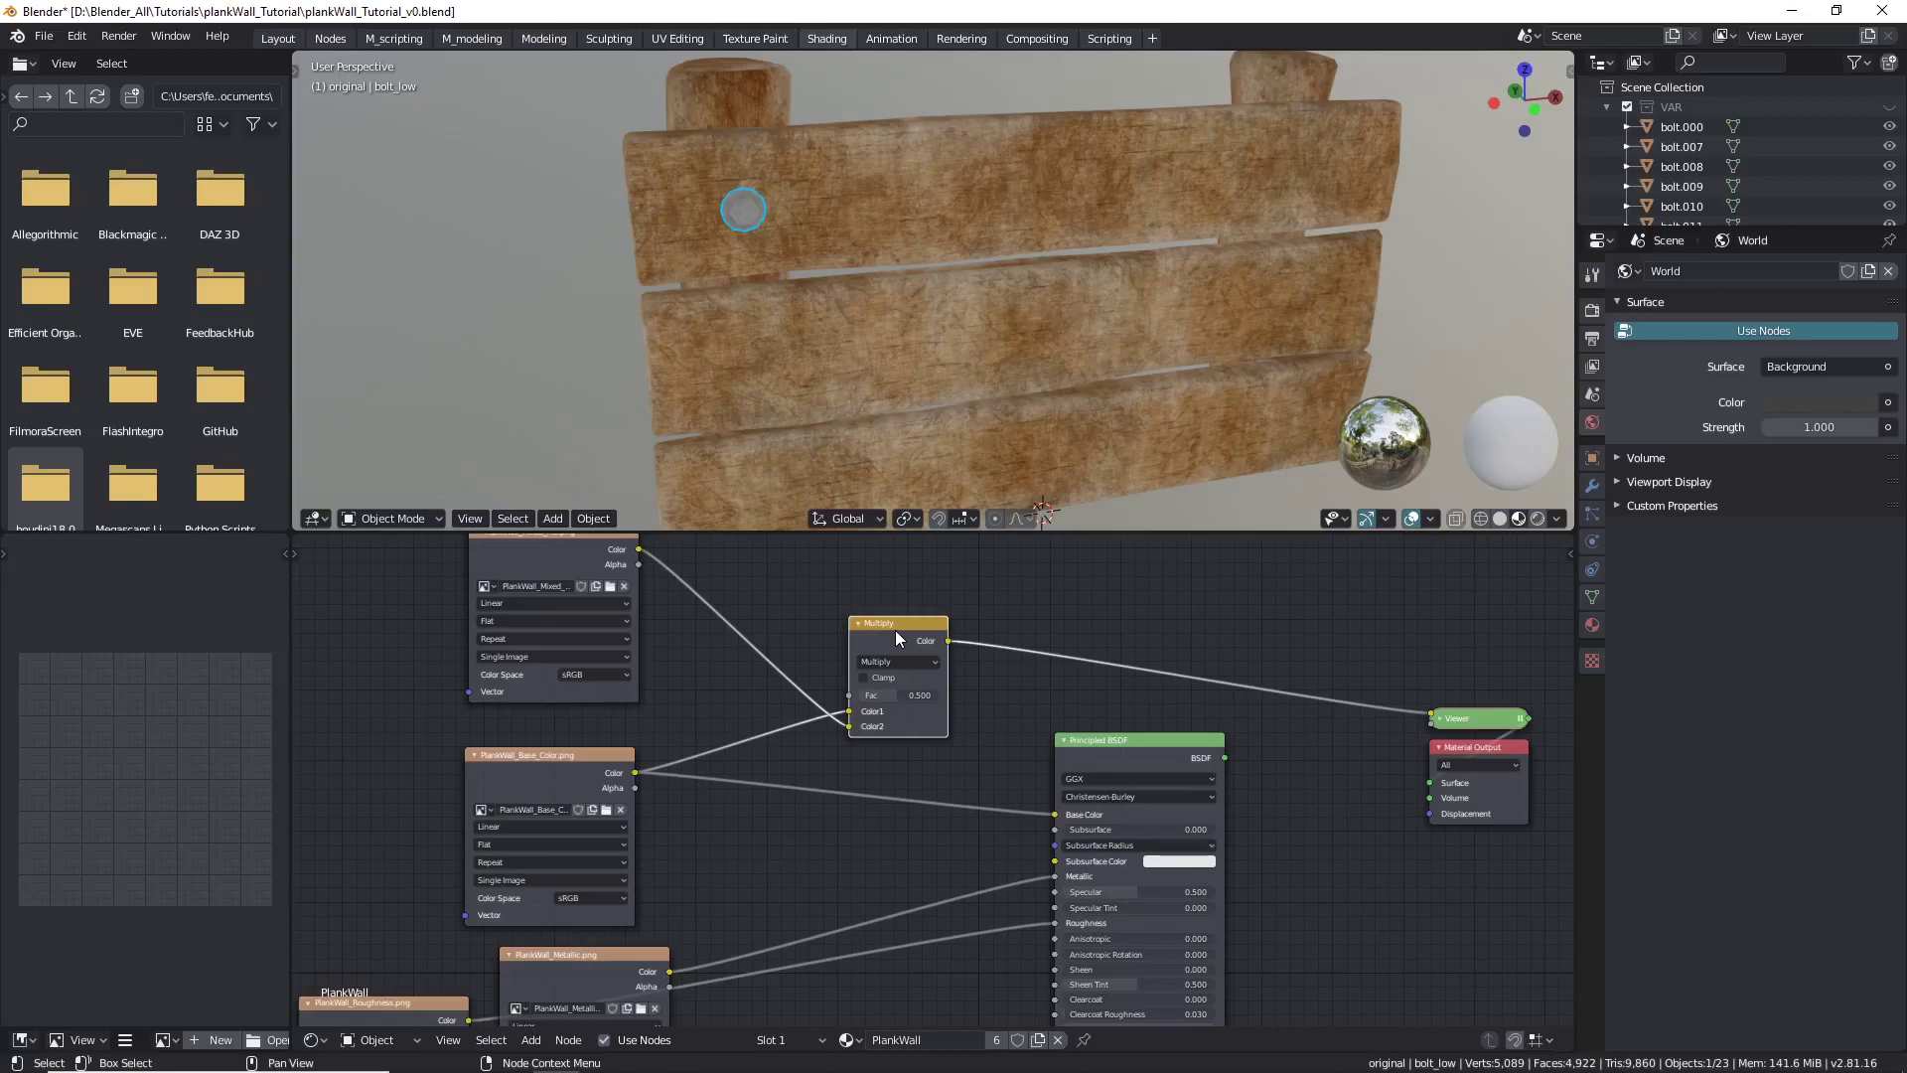
left_click_drag(1480, 721, 1388, 677)
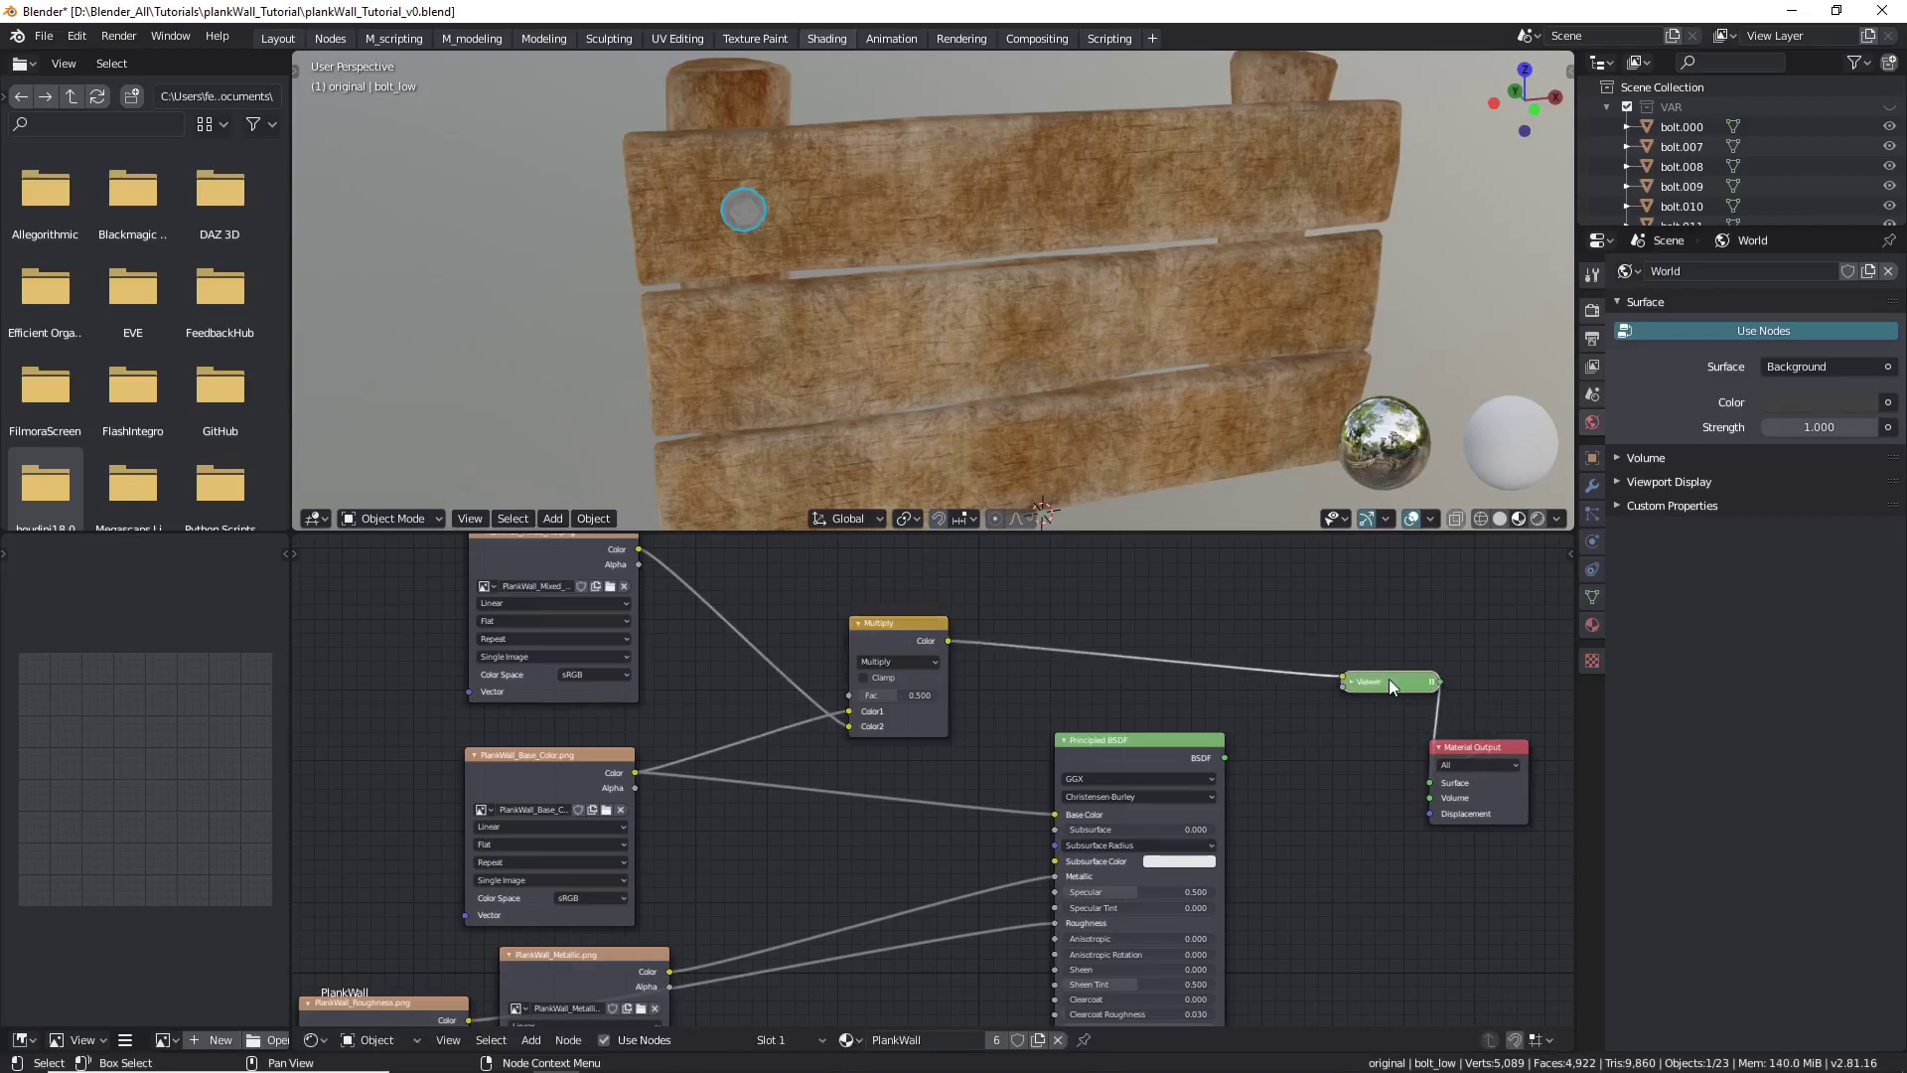
Look up the Node Wrangler add-on in the preferences by searching for "node", examine its details and close the preferences.
left_click(77, 36)
left_click(119, 320)
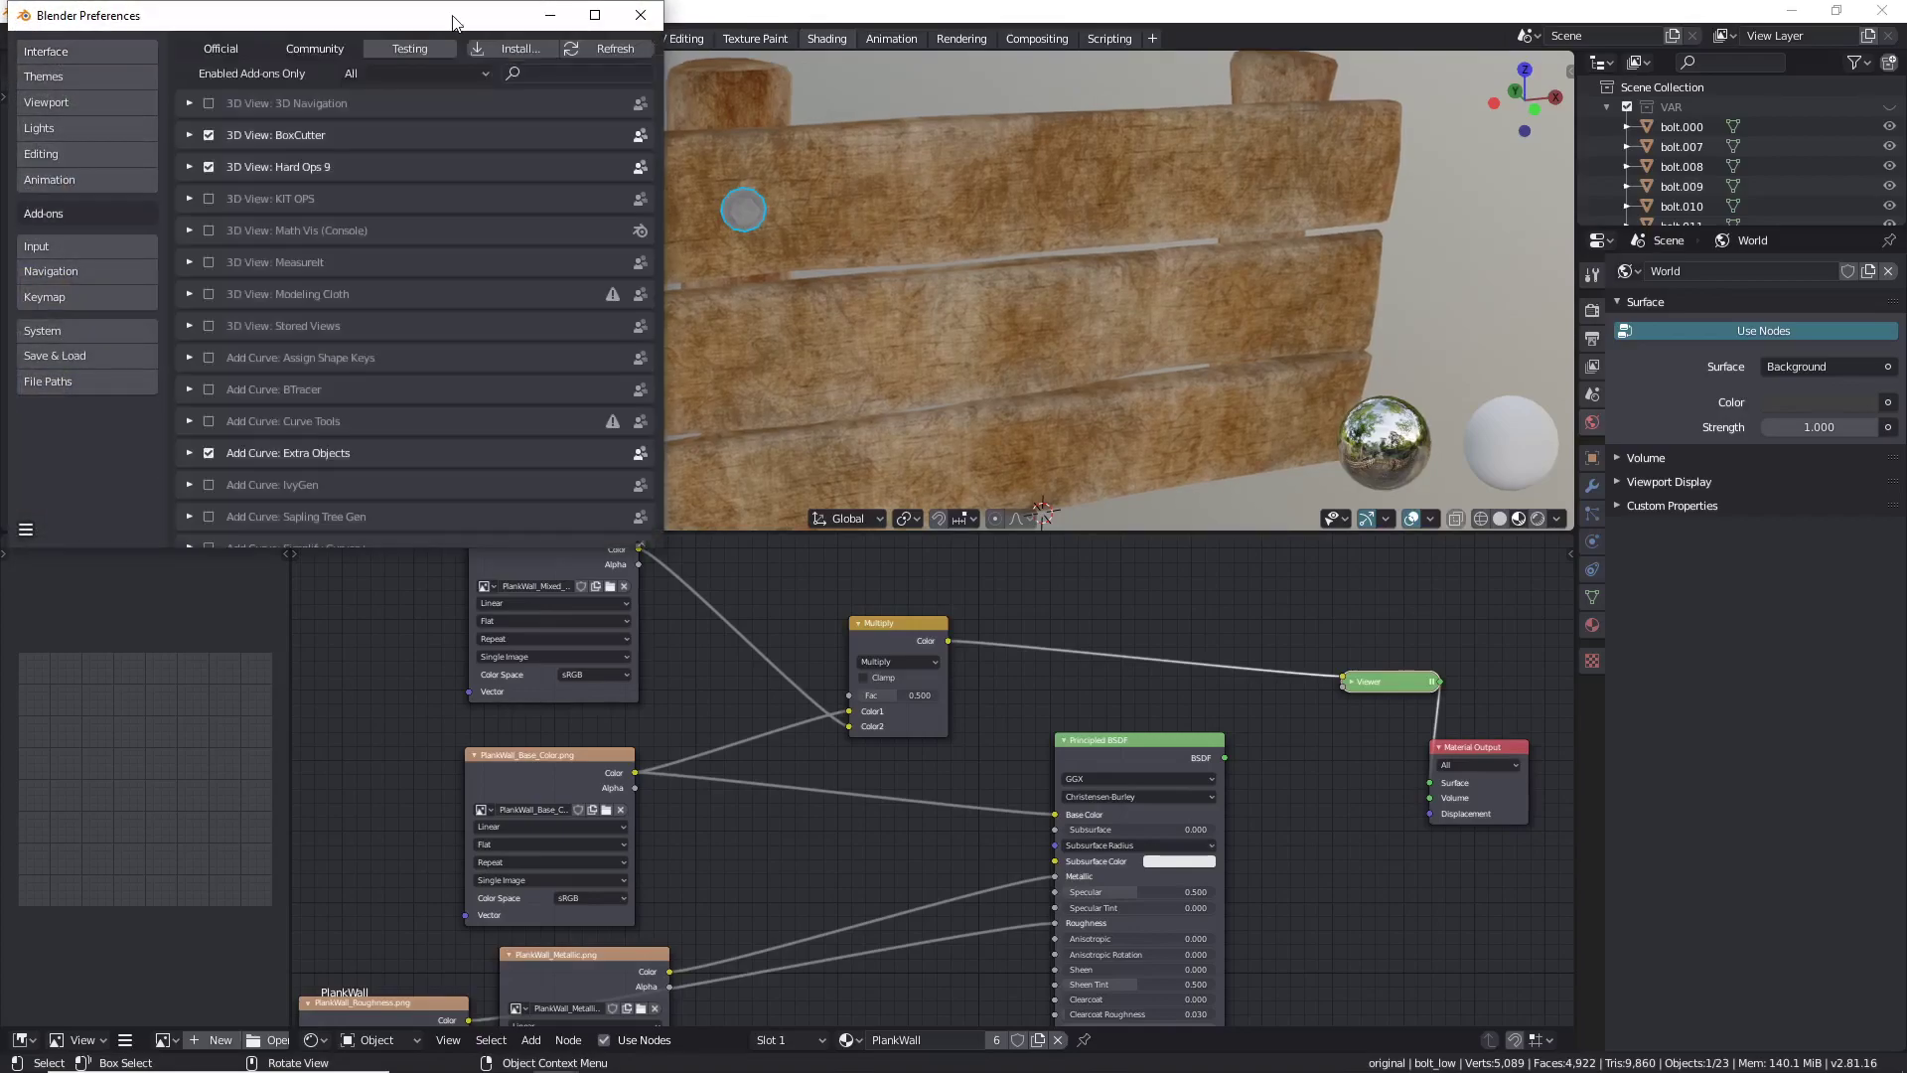
left_click(552, 73)
type("node")
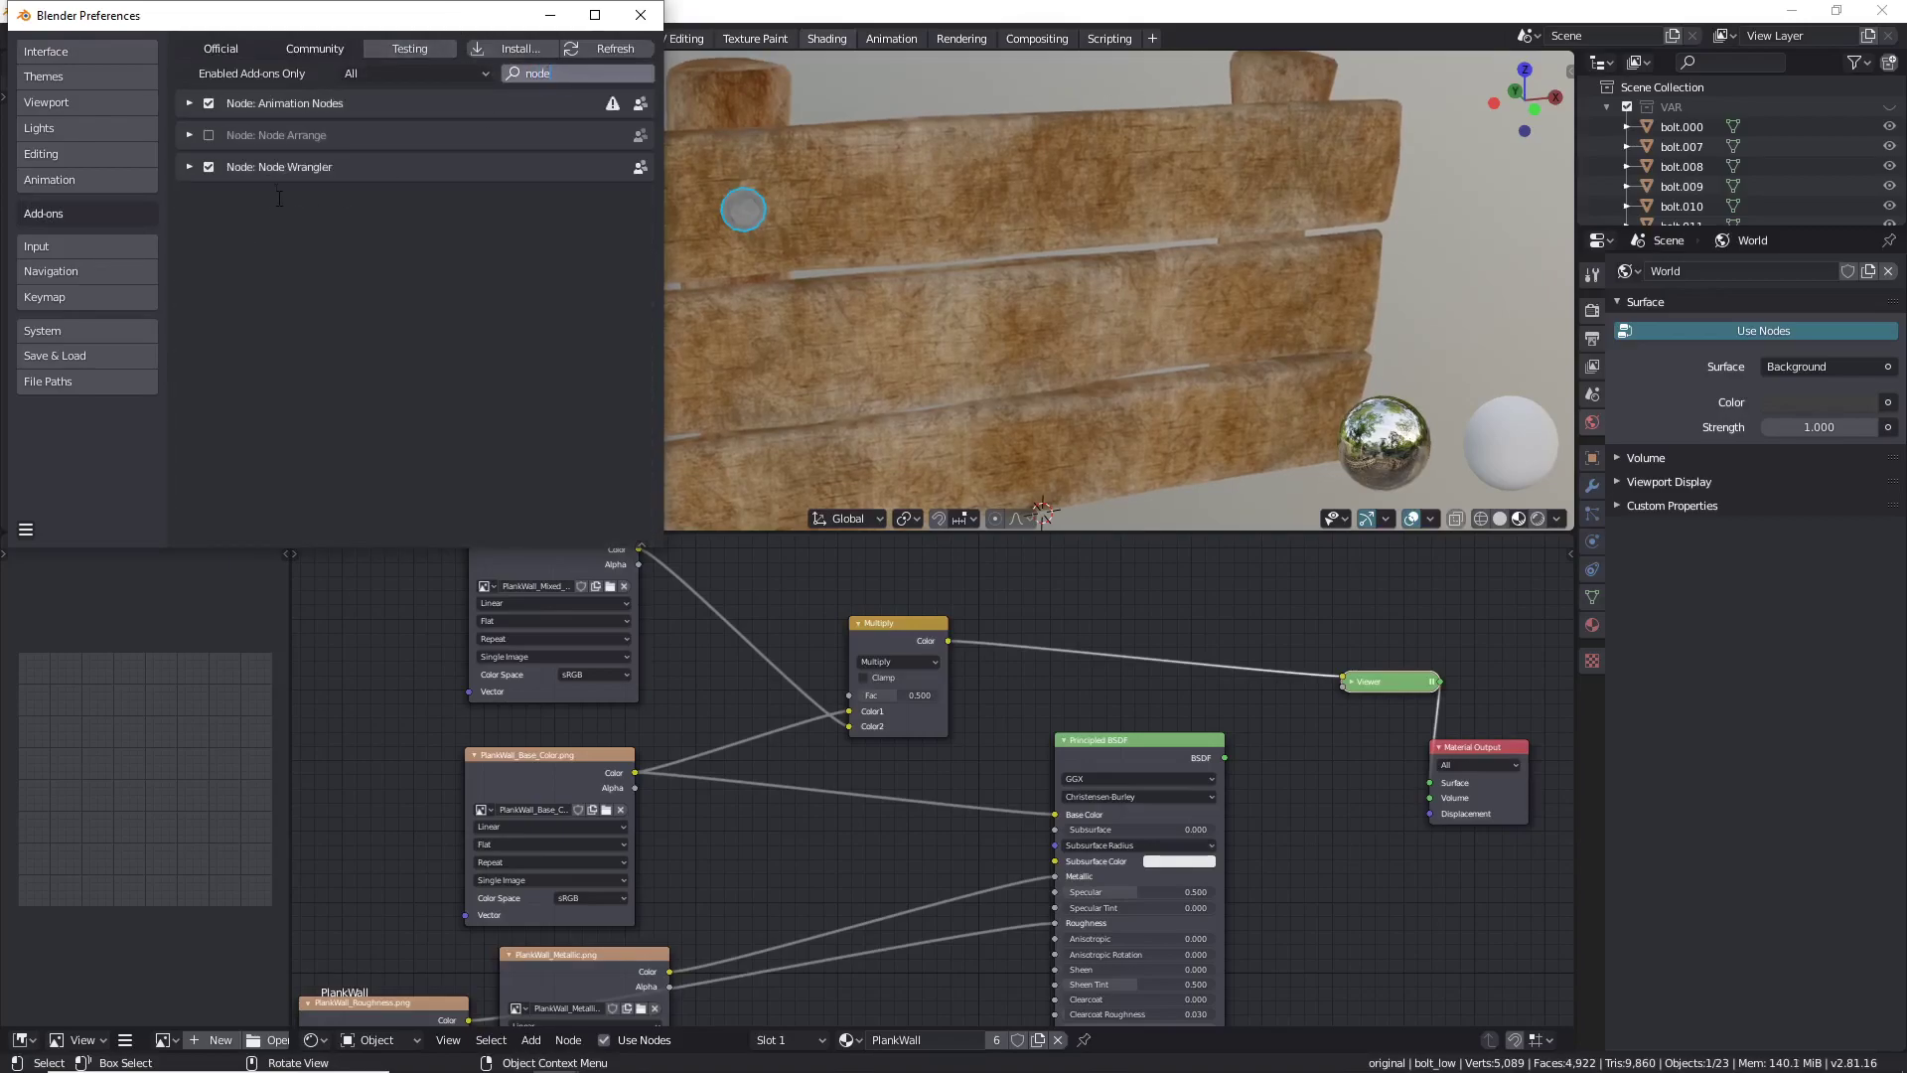
key("Return")
left_click(189, 167)
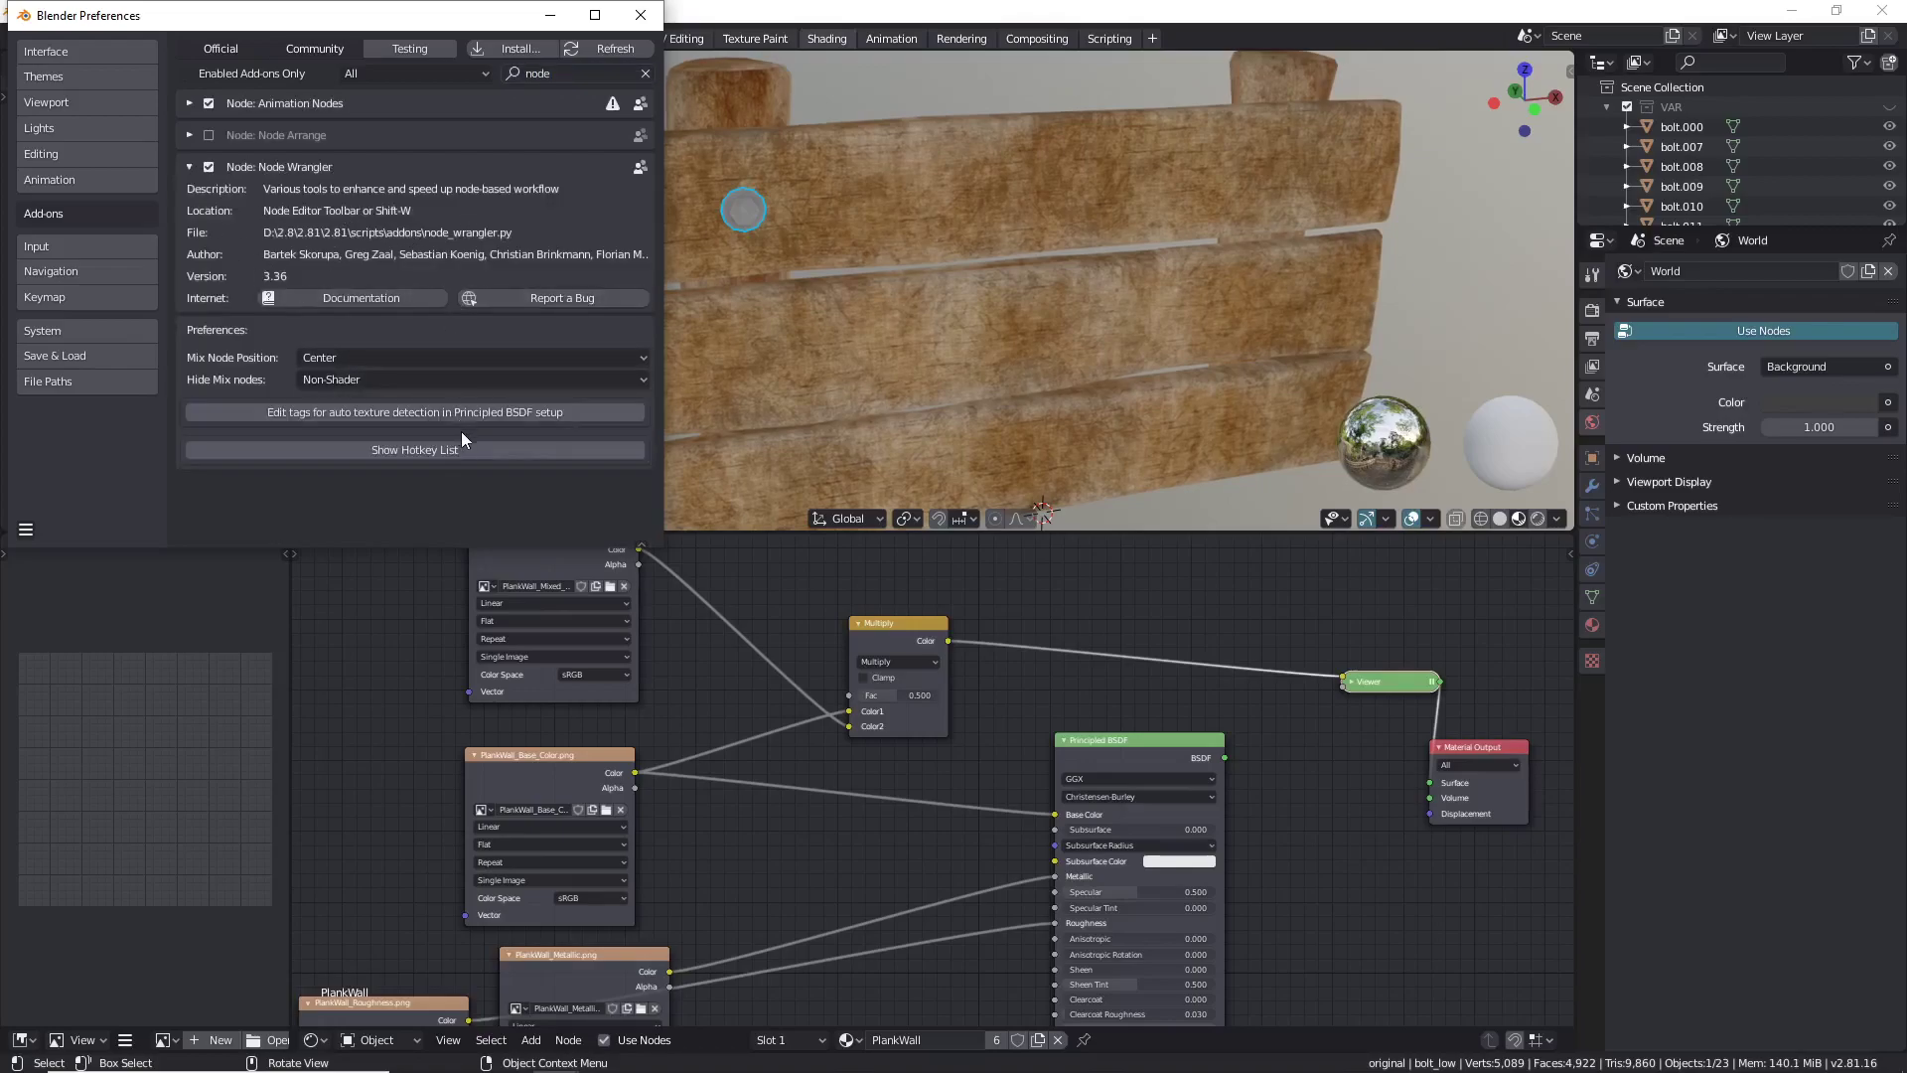
left_click(189, 167)
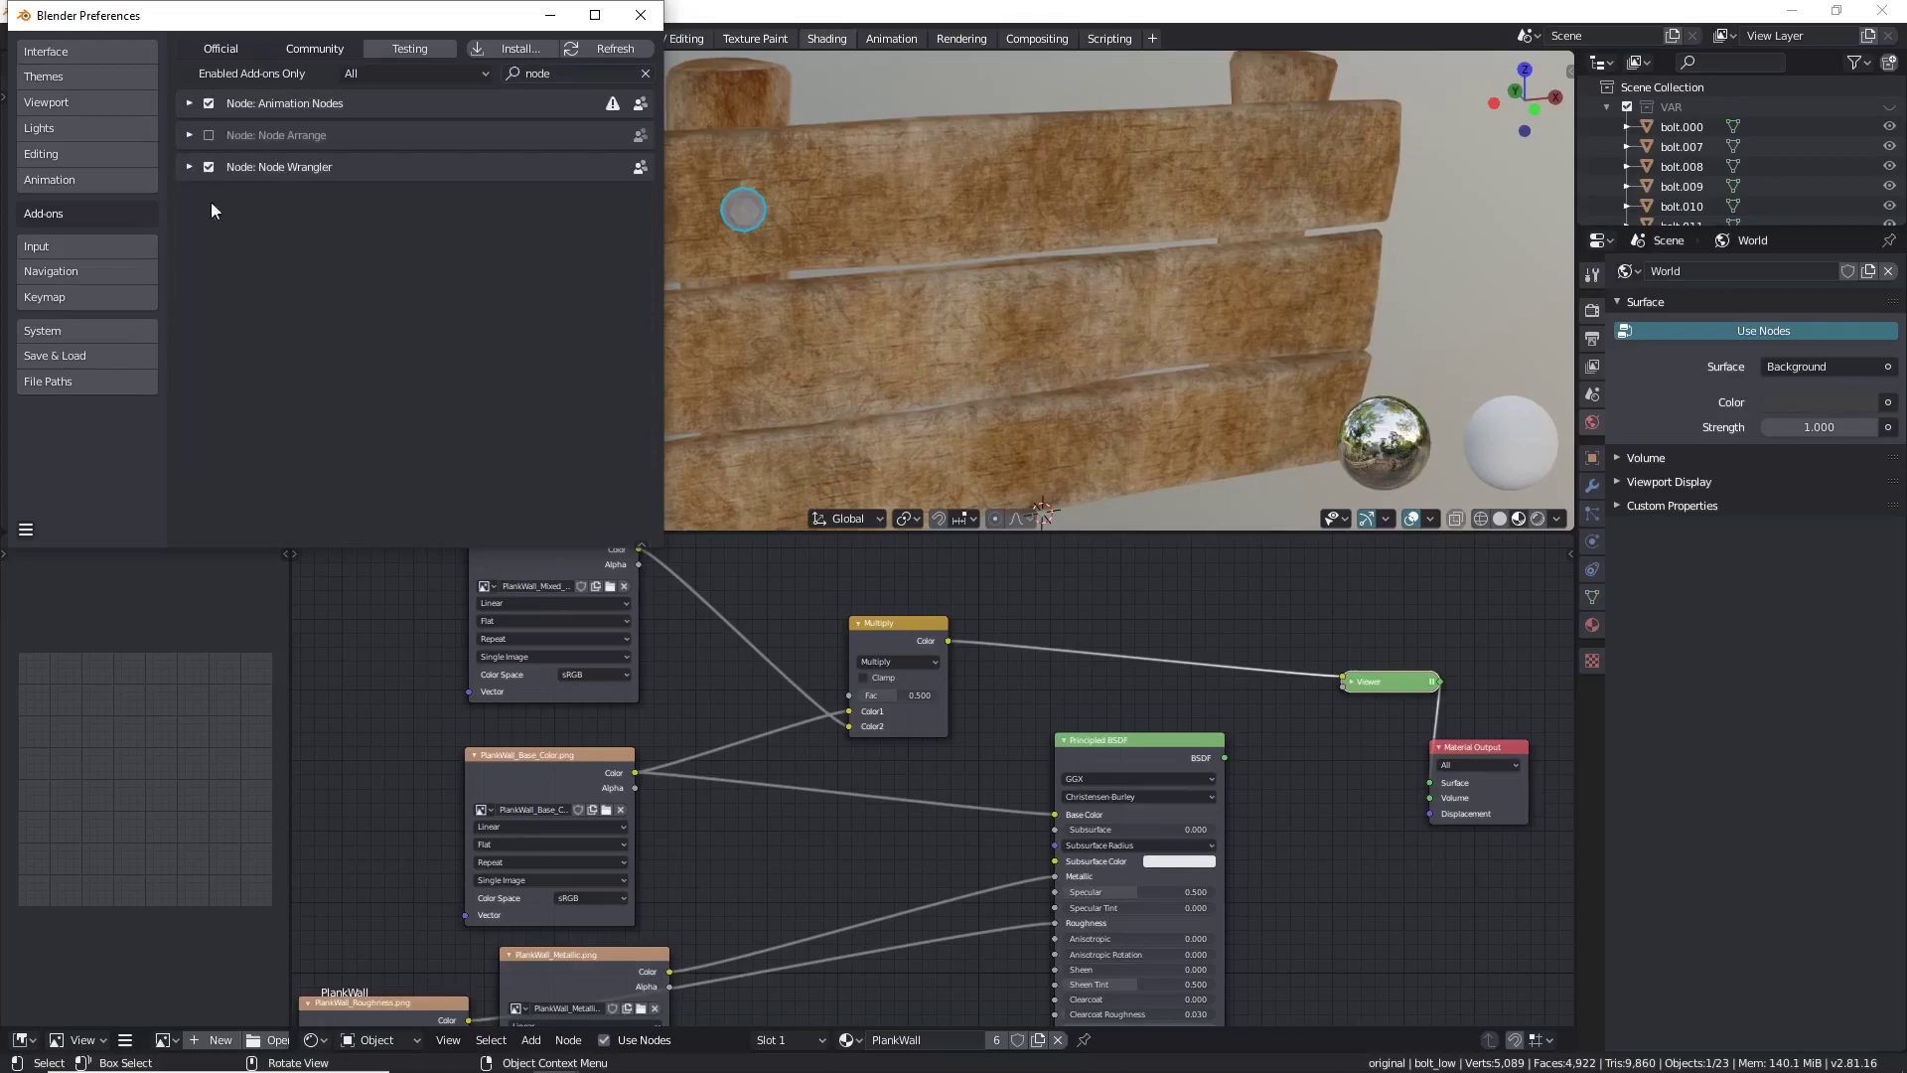
left_click(647, 75)
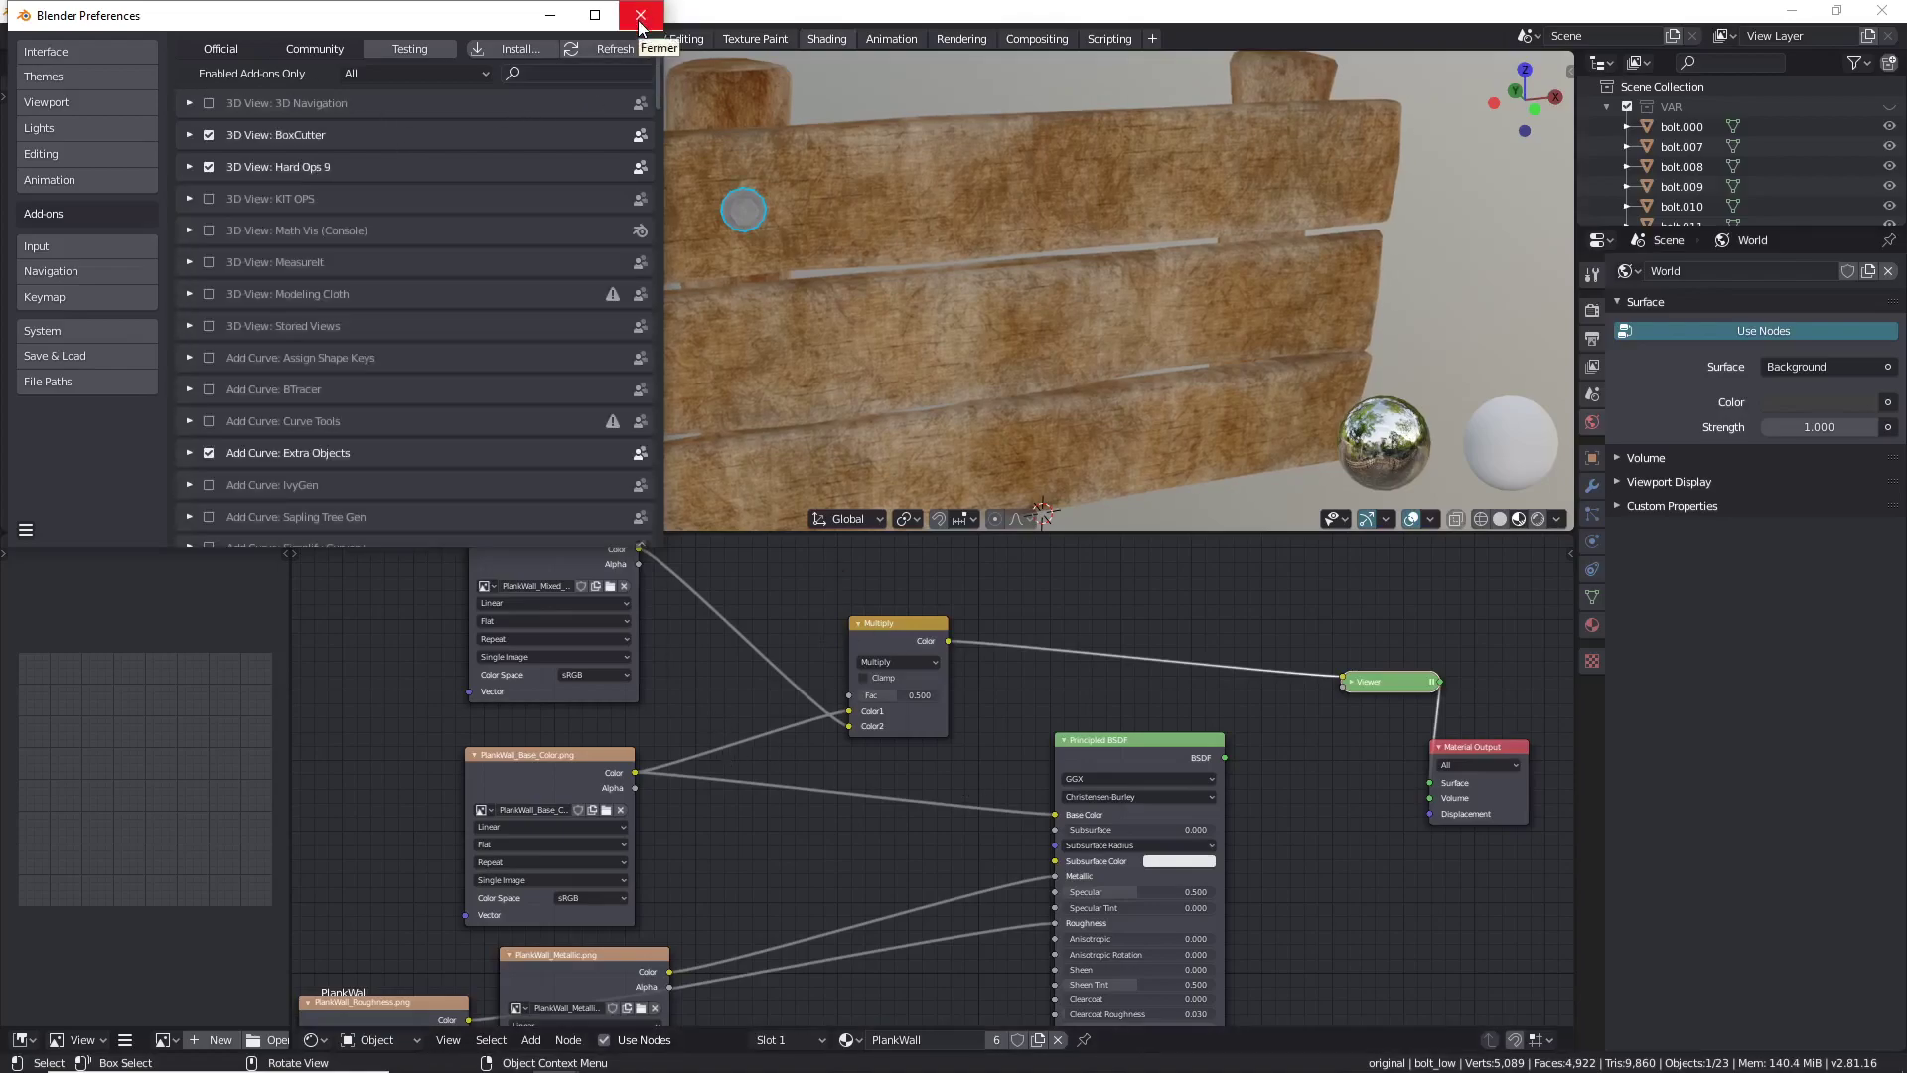
left_click(640, 14)
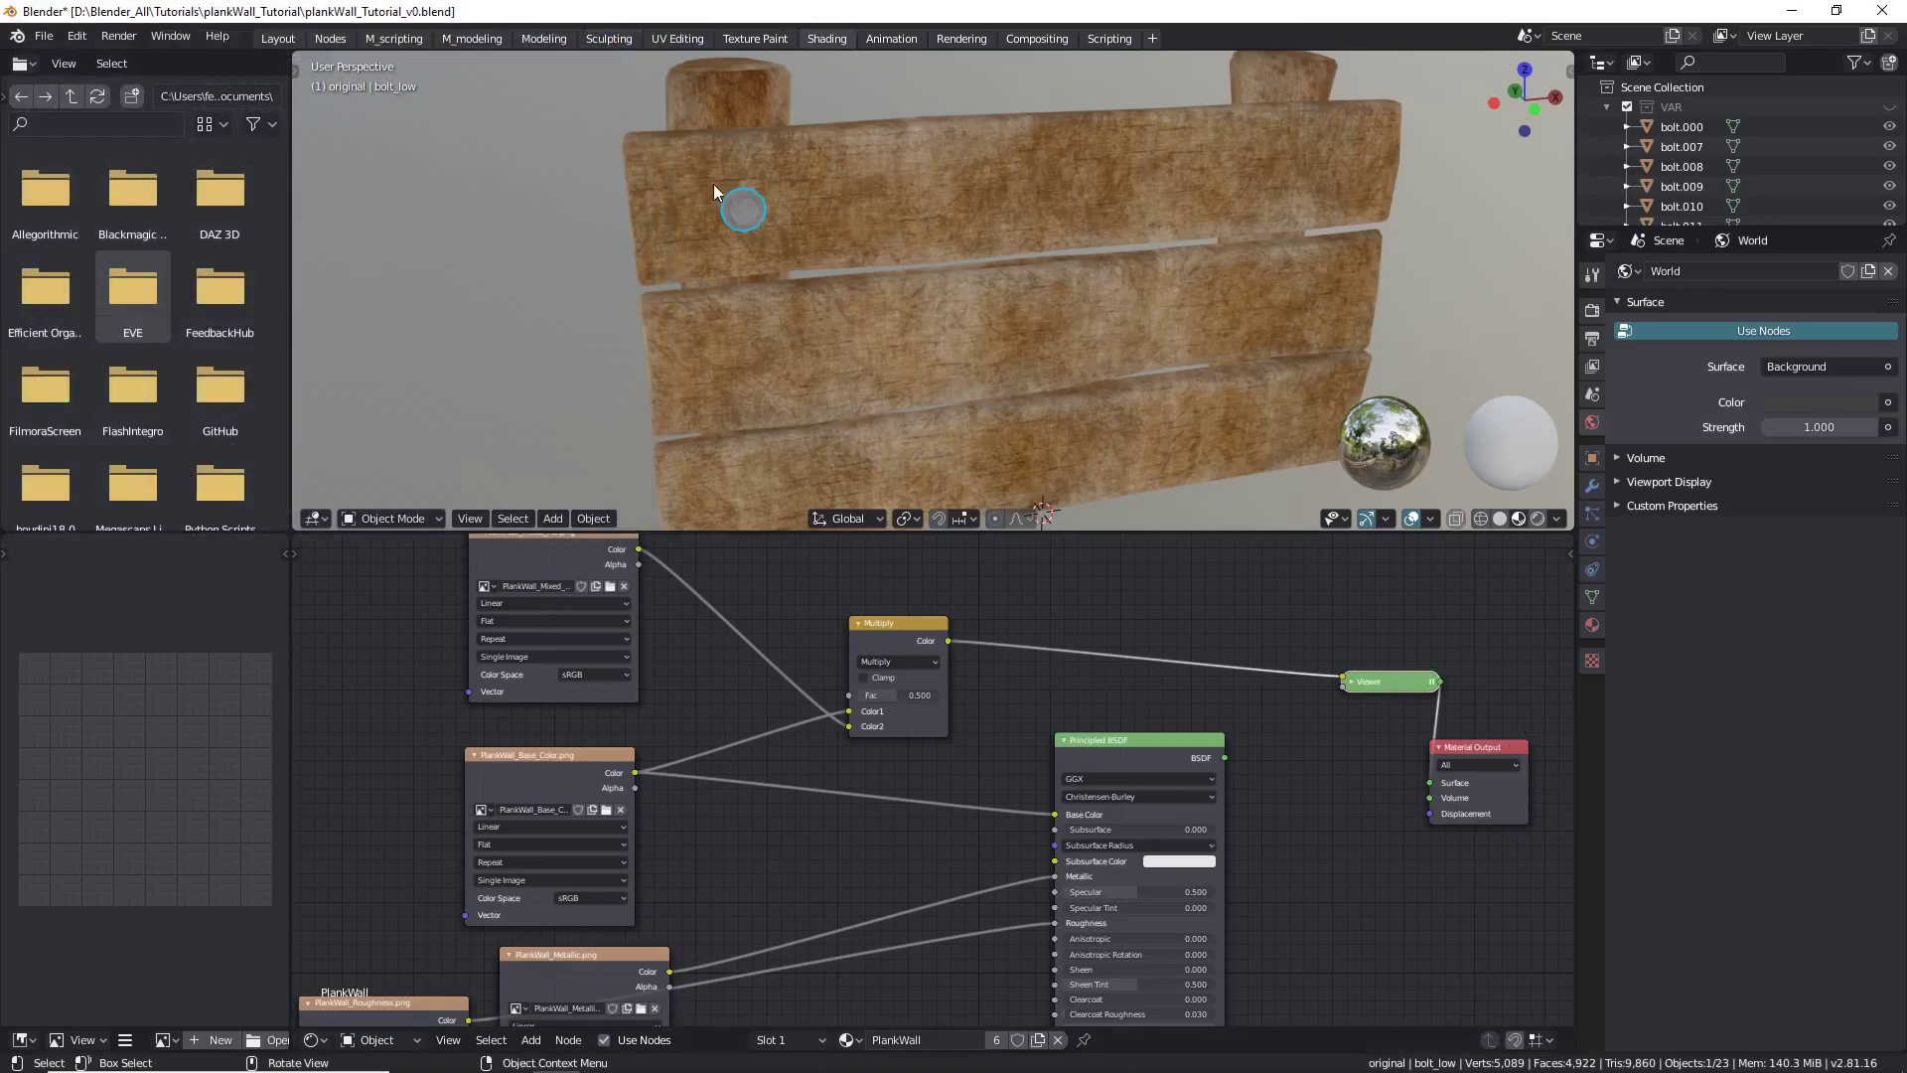
Set the Multiply node's factor to 1.000 and check the ambient occlusion around the bolt.
mouse_move(774, 226)
middle_mouse_down()
mouse_move(998, 241)
mouse_move(1058, 218)
mouse_move(778, 263)
mouse_move(759, 217)
middle_mouse_up()
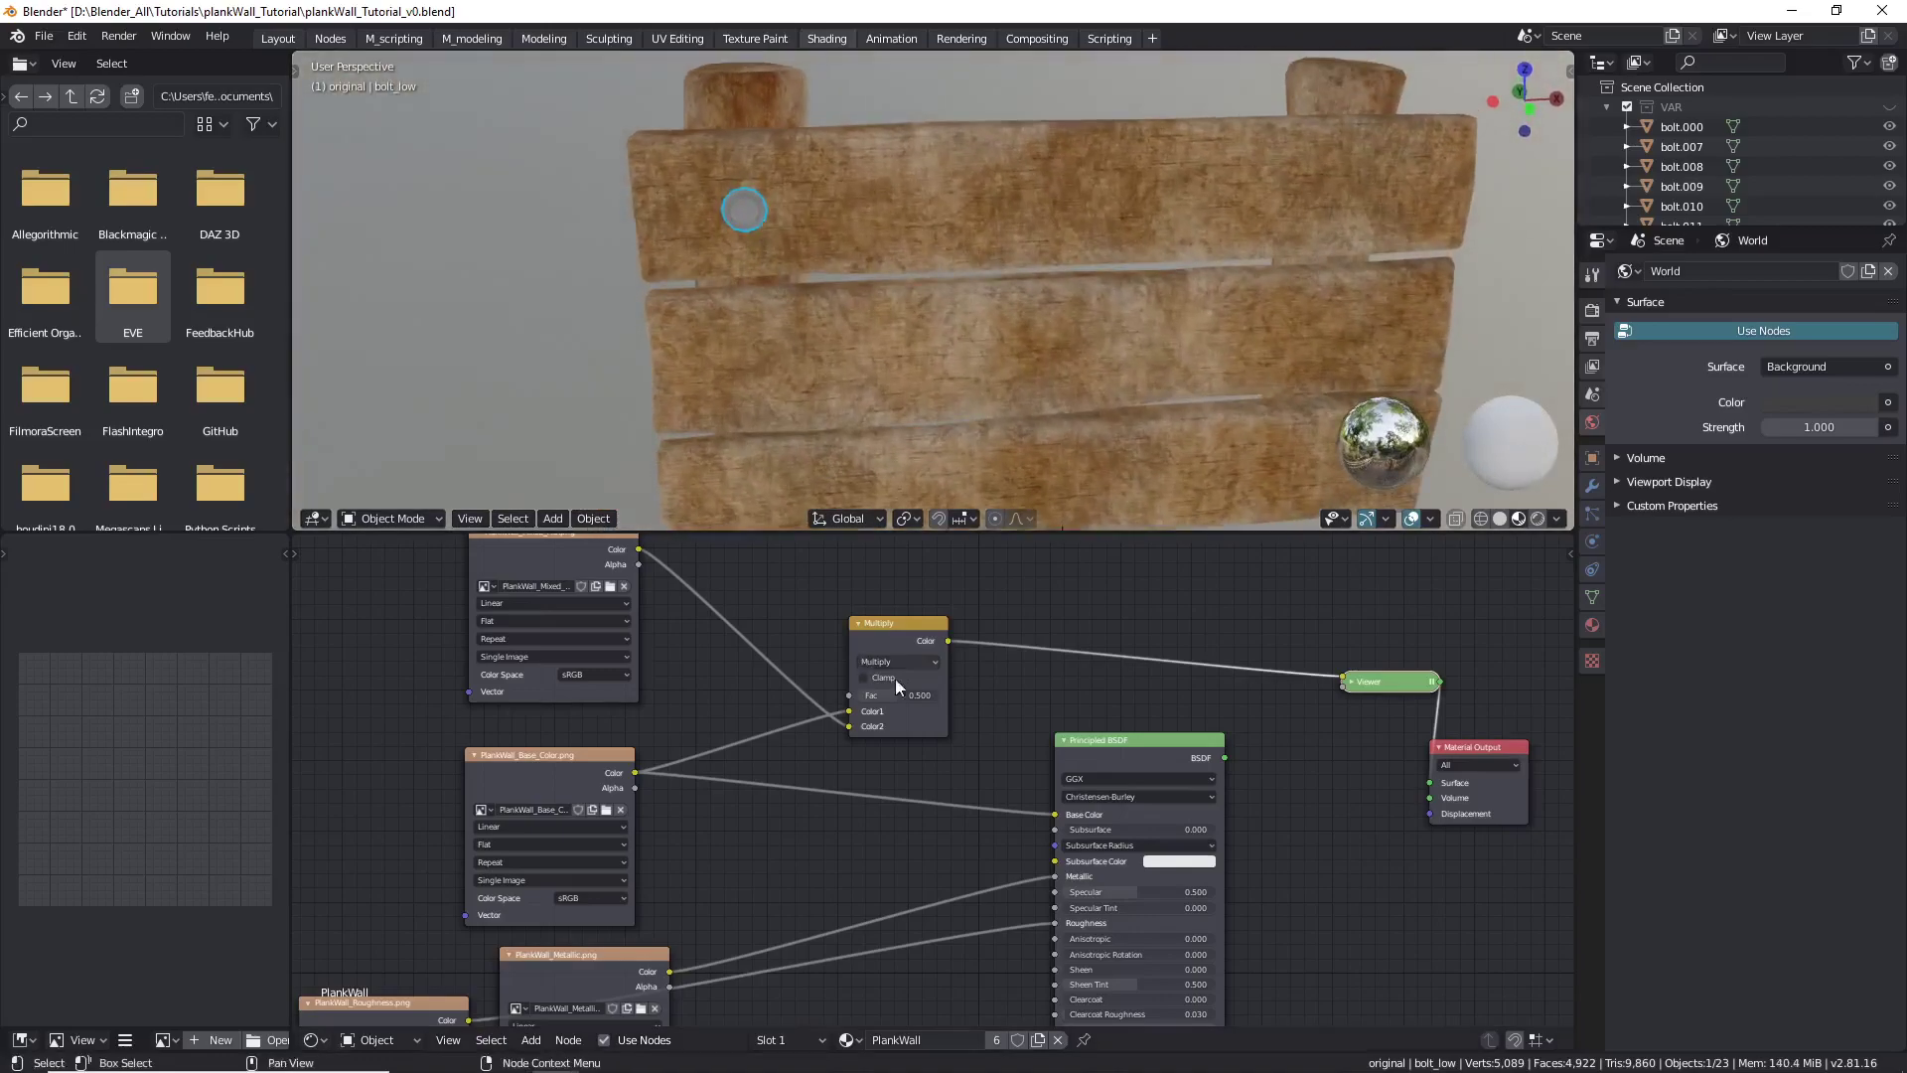
left_click_drag(899, 693, 953, 694)
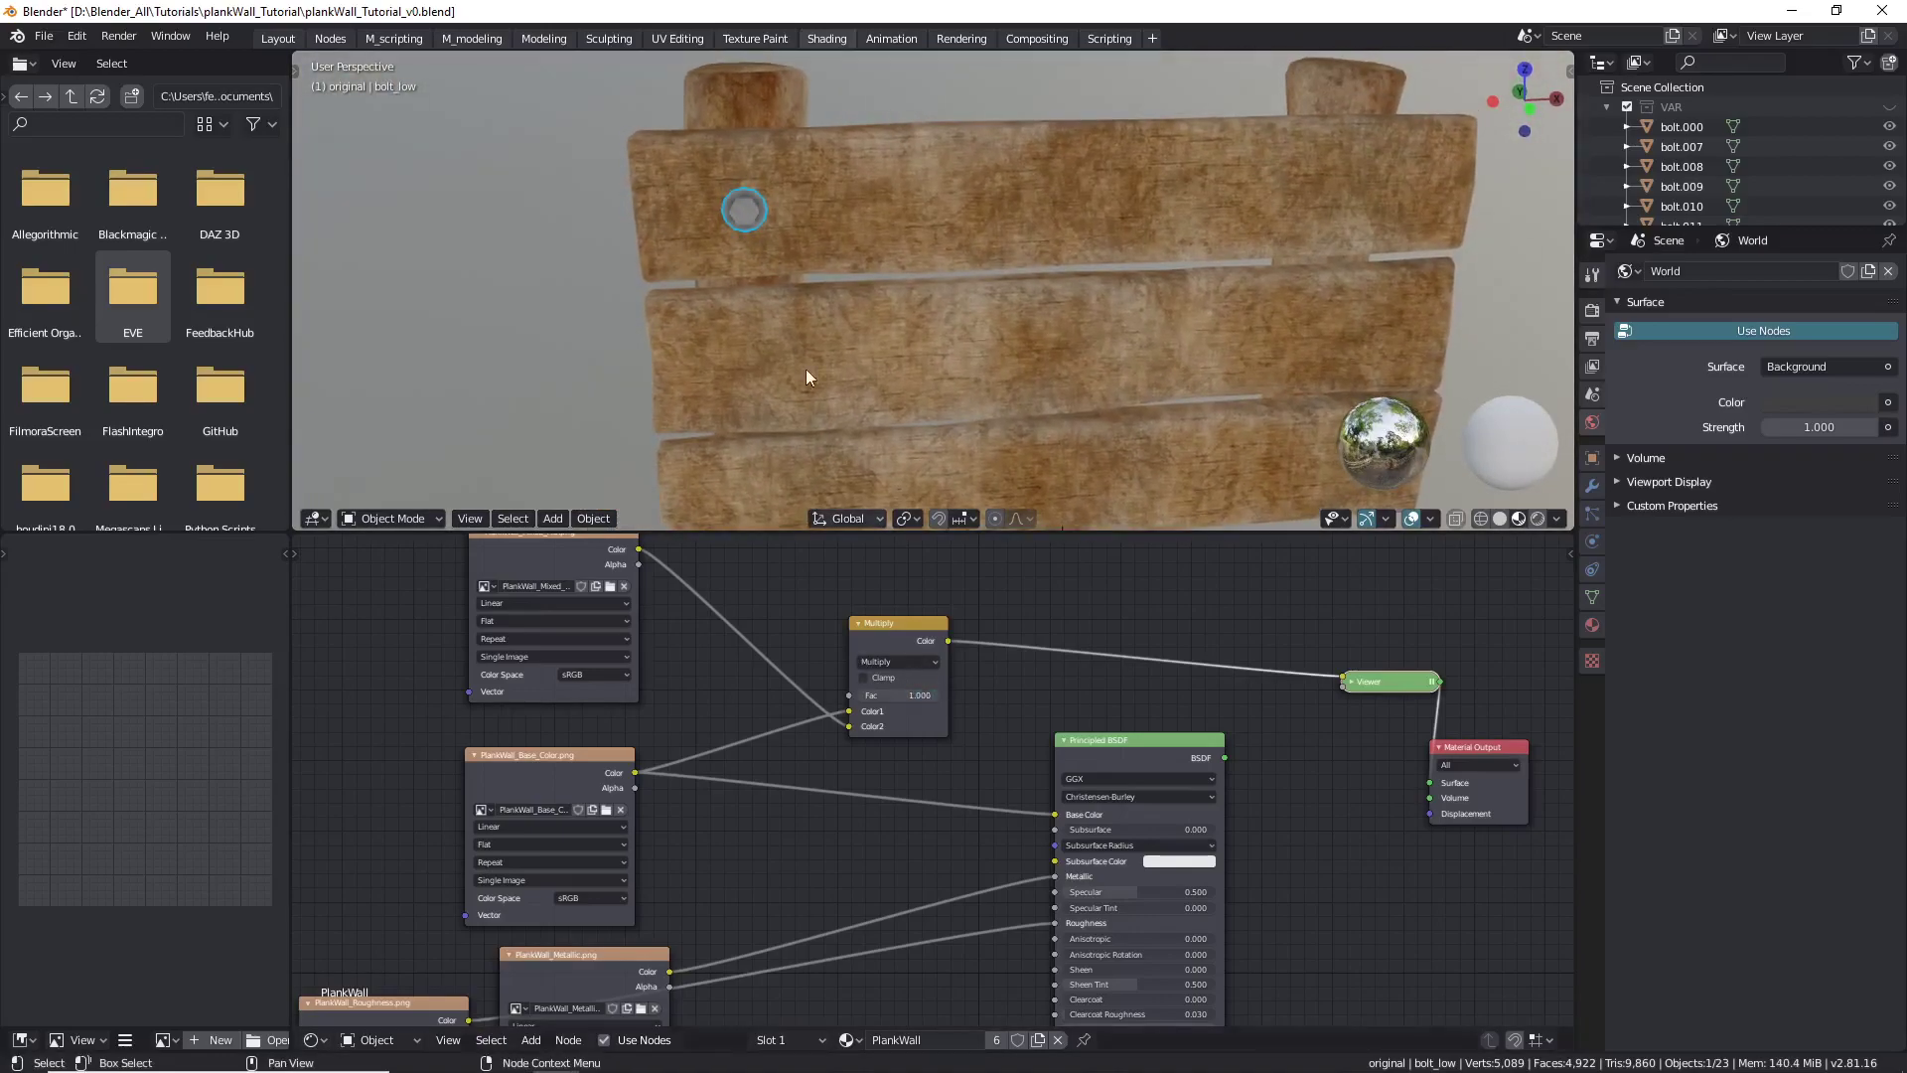
scroll(747, 210, "up", 4)
middle_click_drag(749, 213, 805, 289)
mouse_move(936, 696)
left_mouse_down()
mouse_move(877, 696)
mouse_move(936, 696)
left_mouse_up()
Link the Multiply node's color to the shader's Base Color and reconnect the Principled BSDF to the Material Output.
scroll(821, 334, "down", 10)
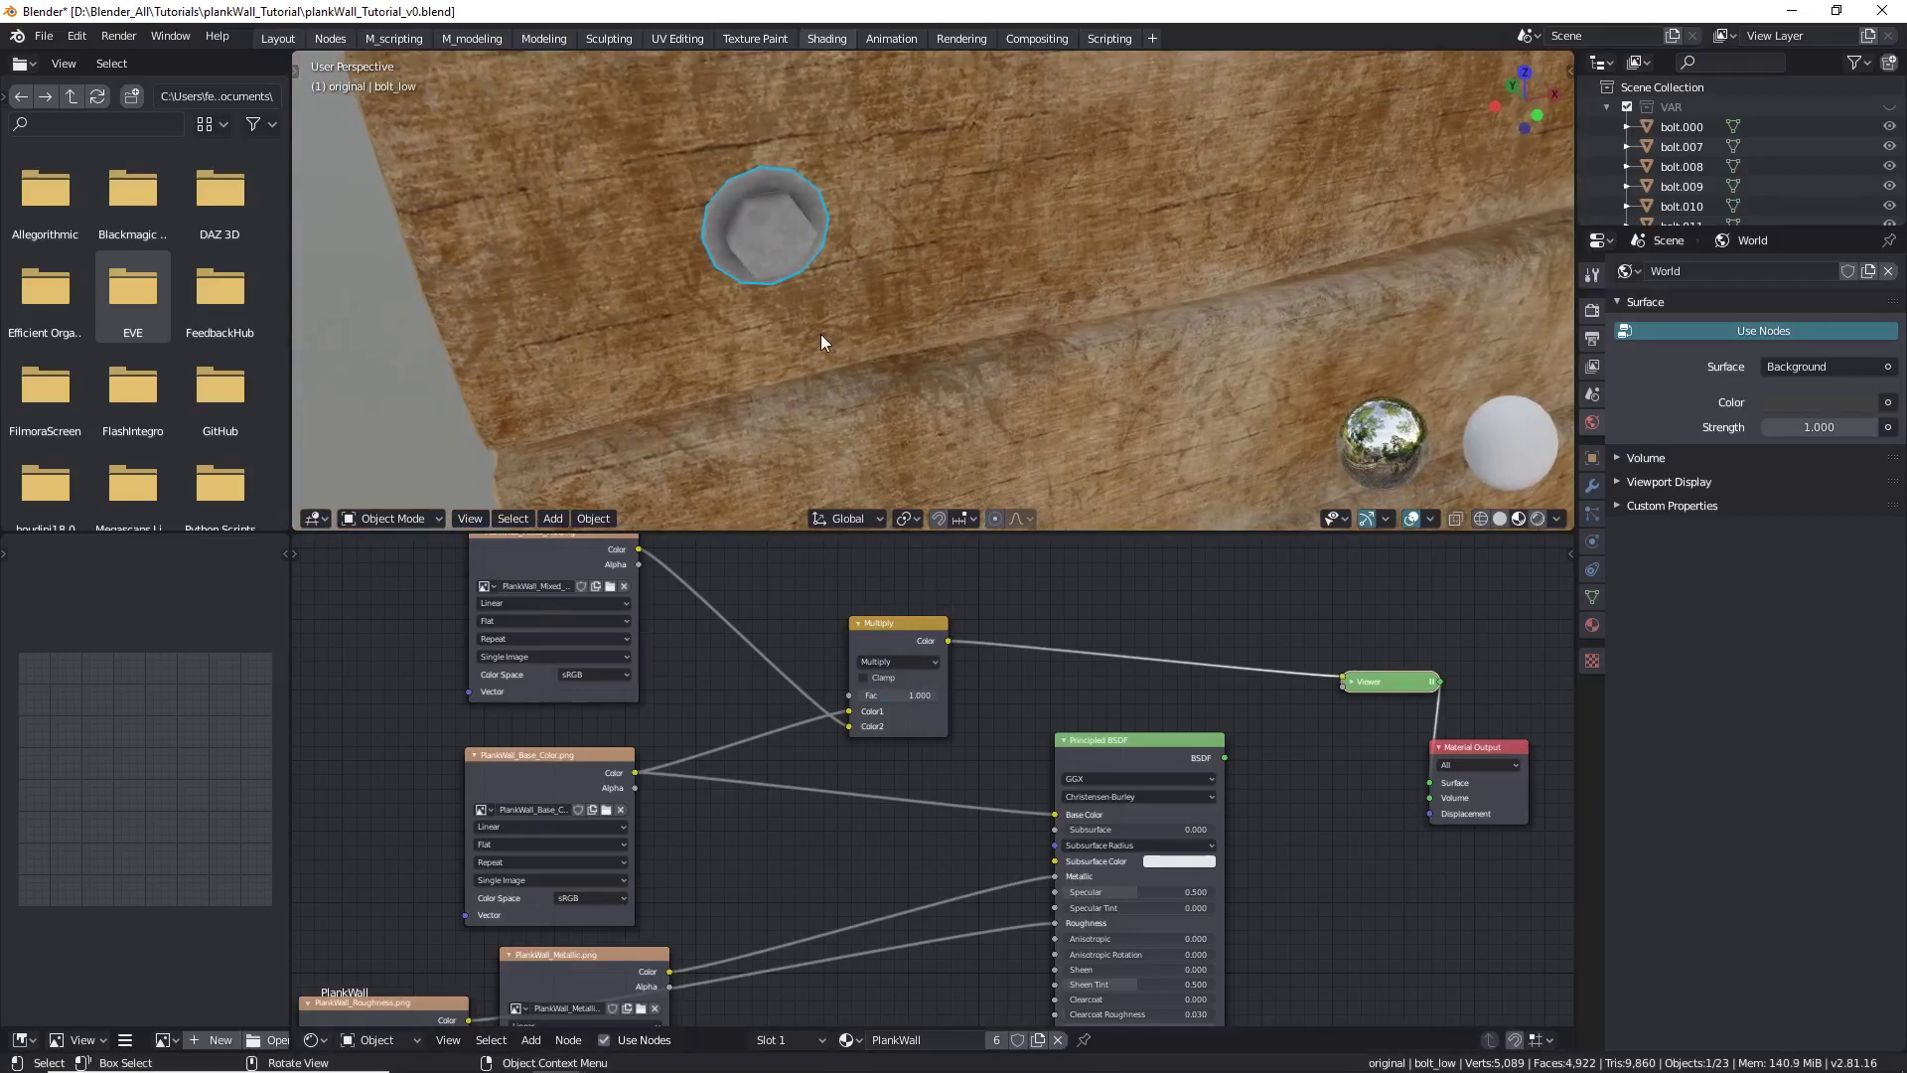
middle_click_drag(837, 342, 854, 425)
left_click_drag(948, 641, 1055, 814)
left_click(1144, 738, "ctrl+shift")
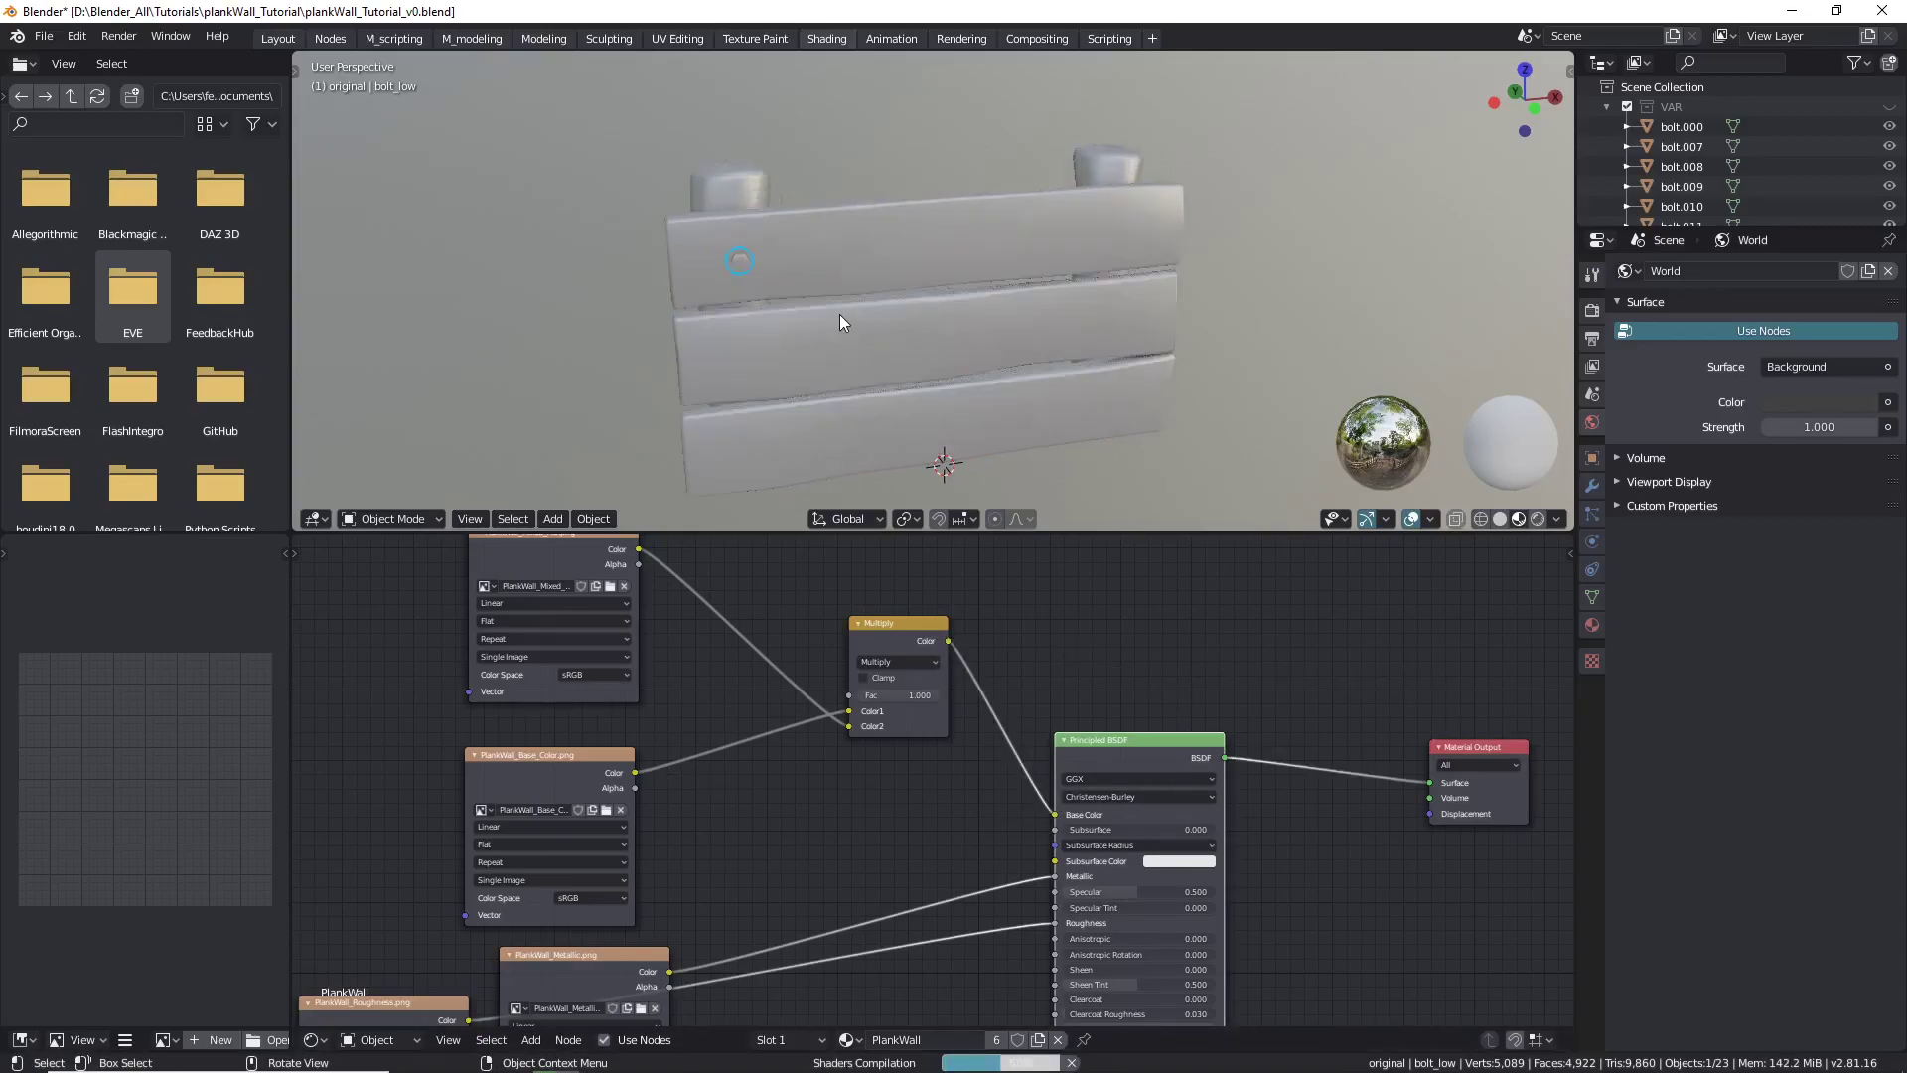
Inspect the finished material on the planks and the bolt, up close and from a distance.
scroll(740, 268, "up", 2)
scroll(735, 260, "up", 3)
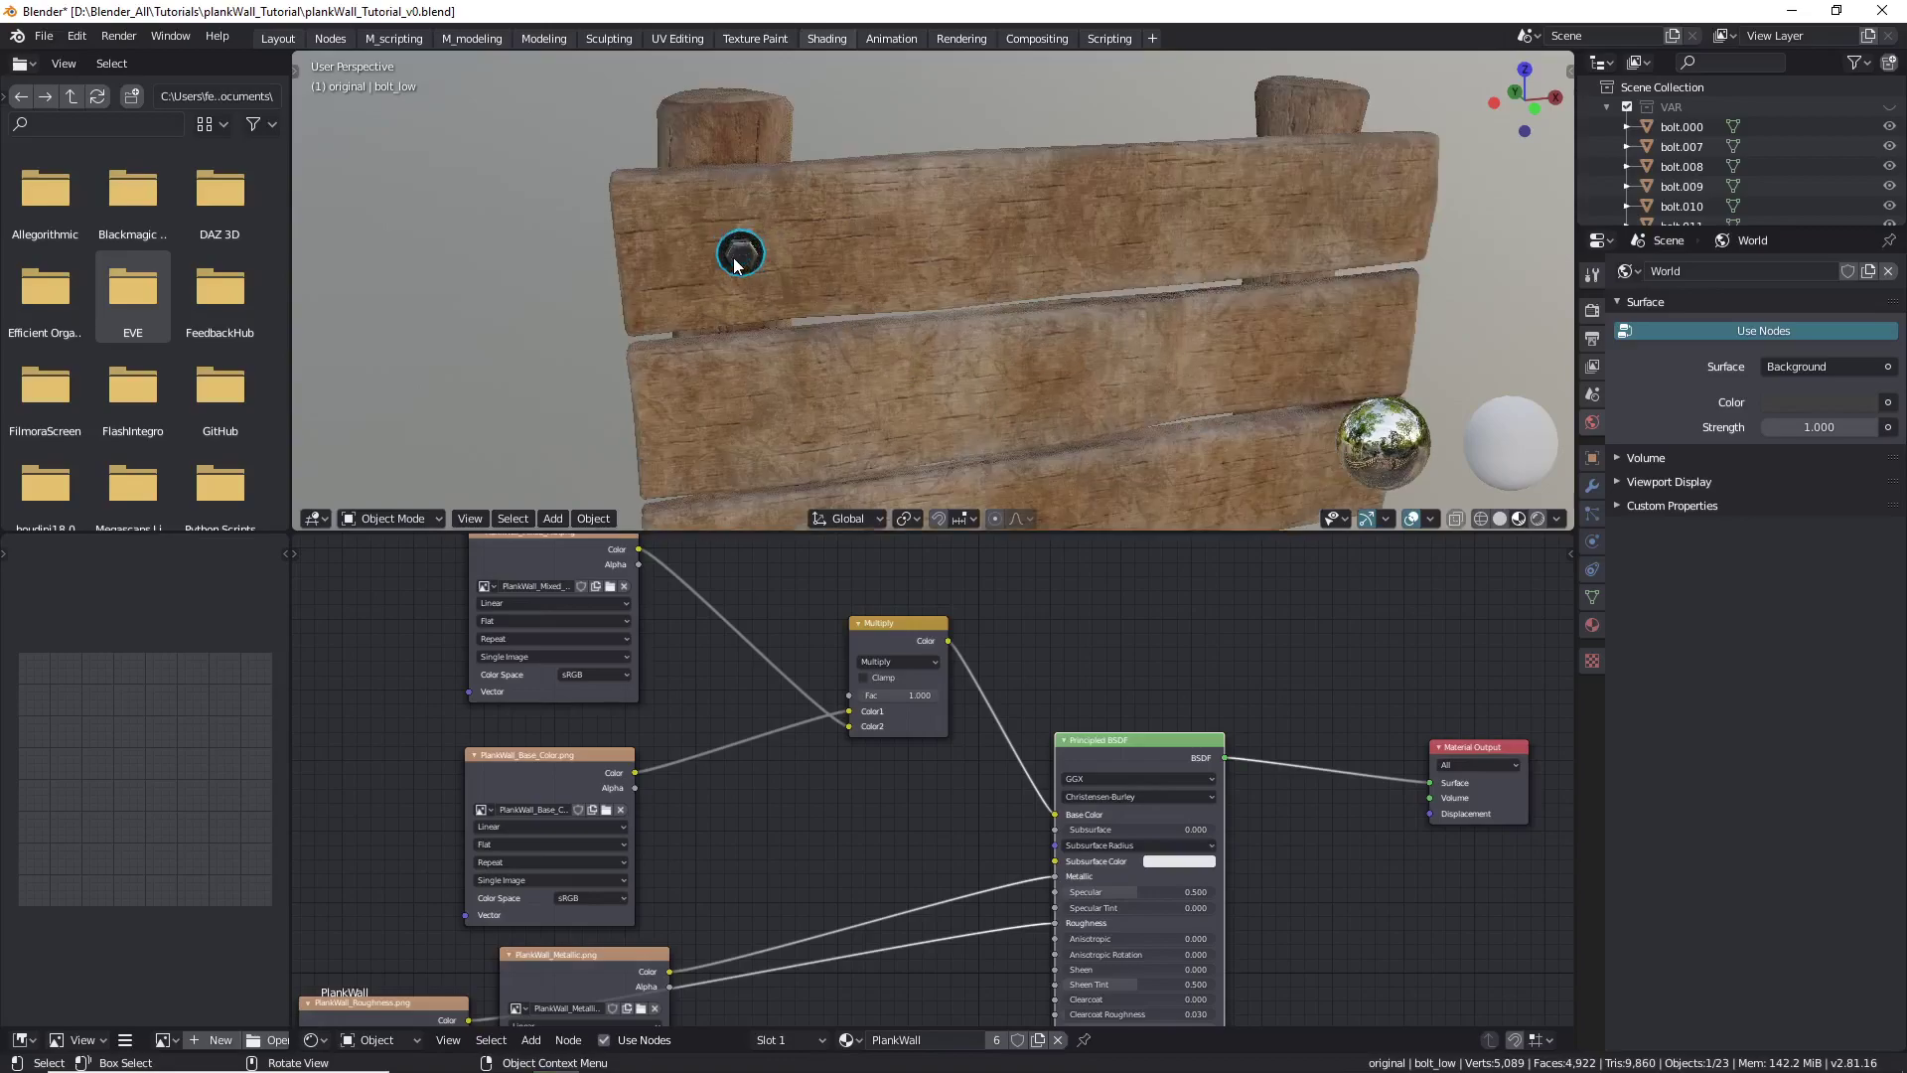
middle_click_drag(731, 252, 737, 310)
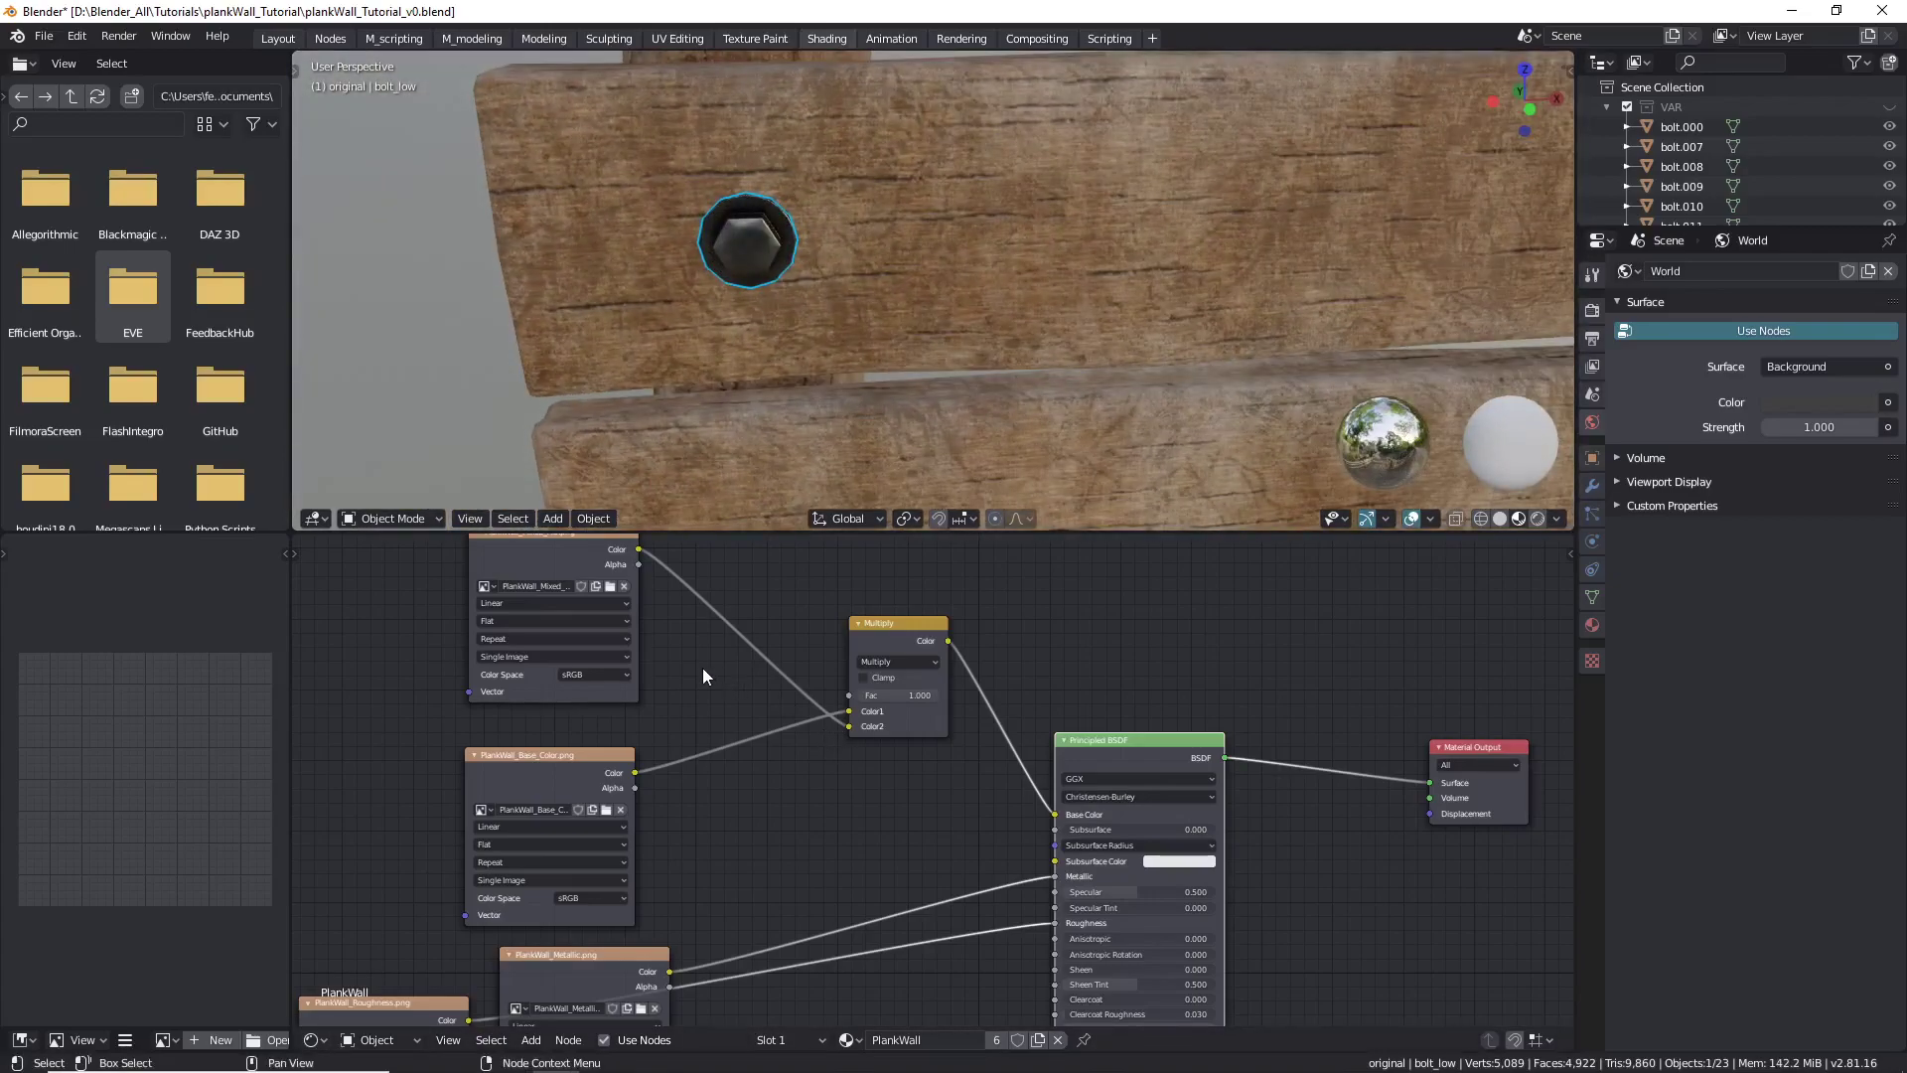
scroll(701, 668, "down", 2)
mouse_move(768, 264)
middle_mouse_down()
mouse_move(940, 234)
mouse_move(878, 184)
mouse_move(728, 330)
mouse_move(753, 291)
middle_mouse_up()
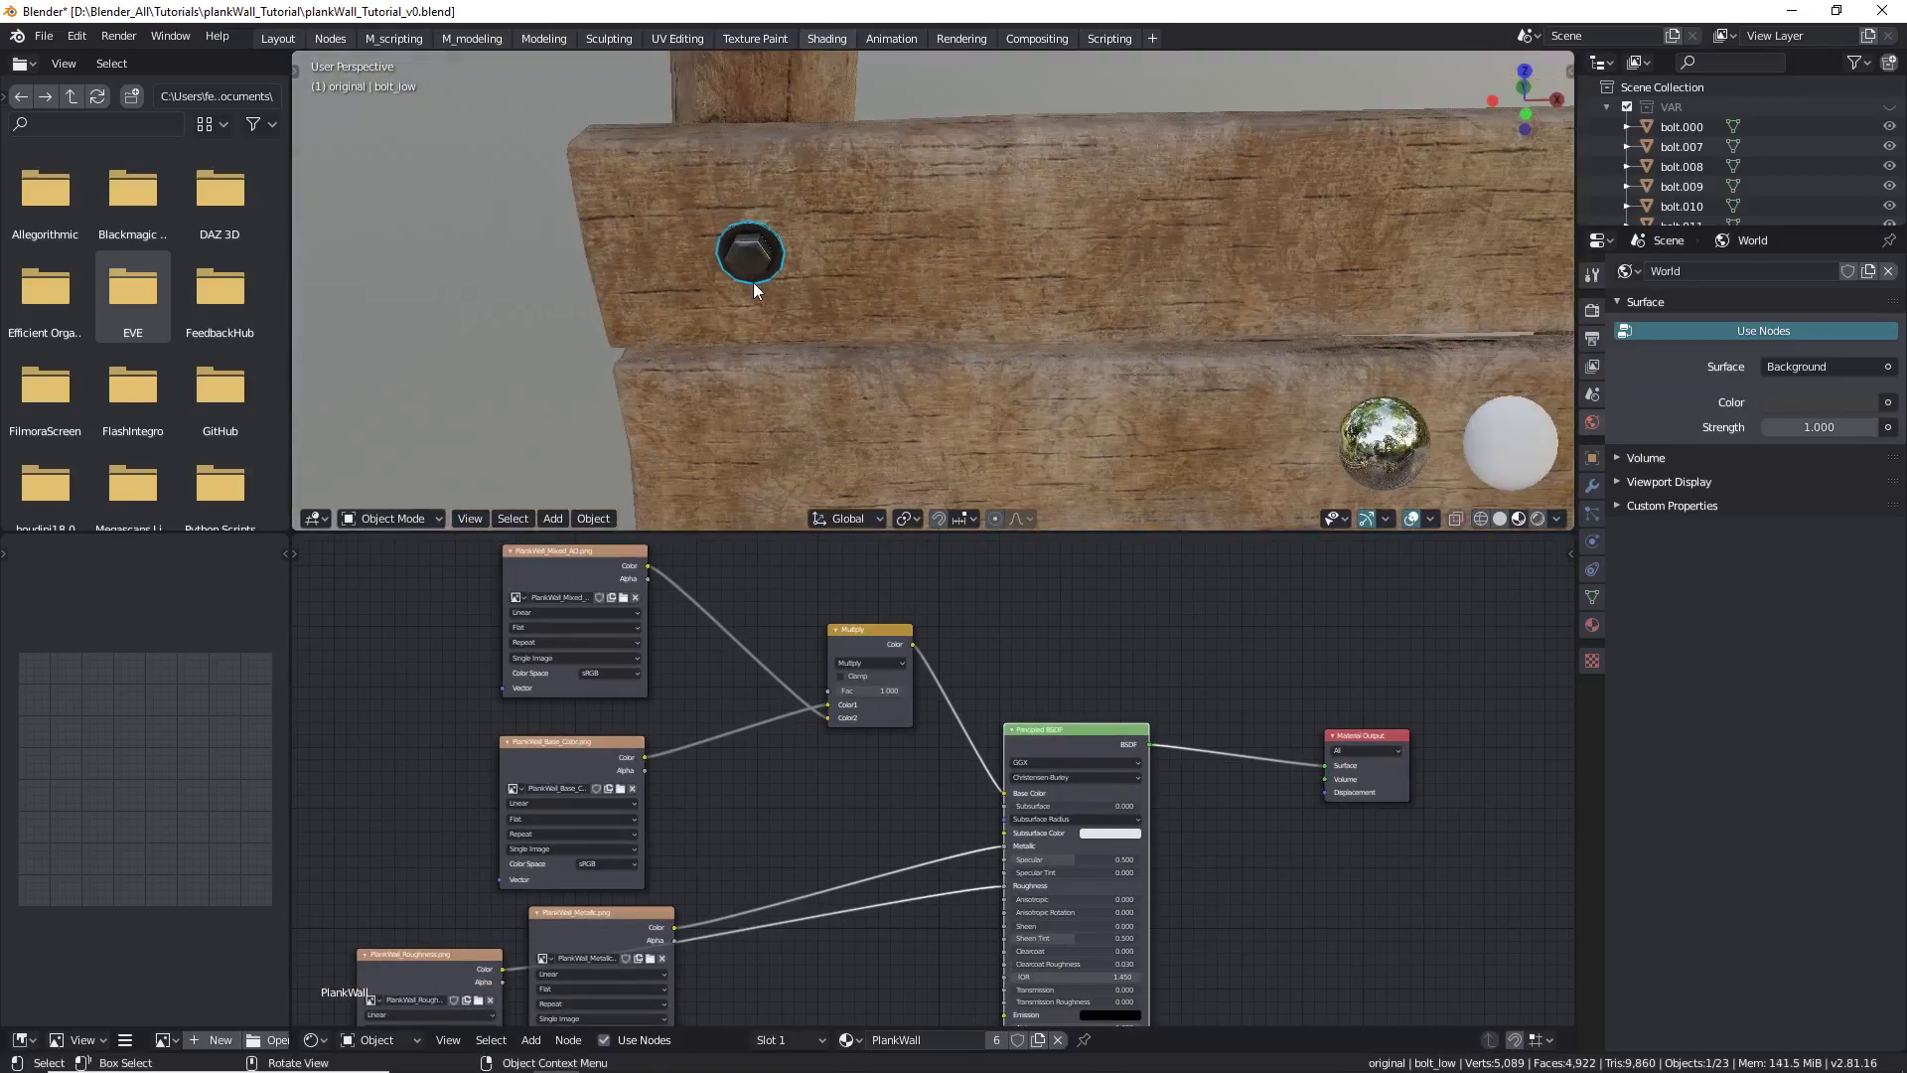
scroll(753, 282, "down", 5)
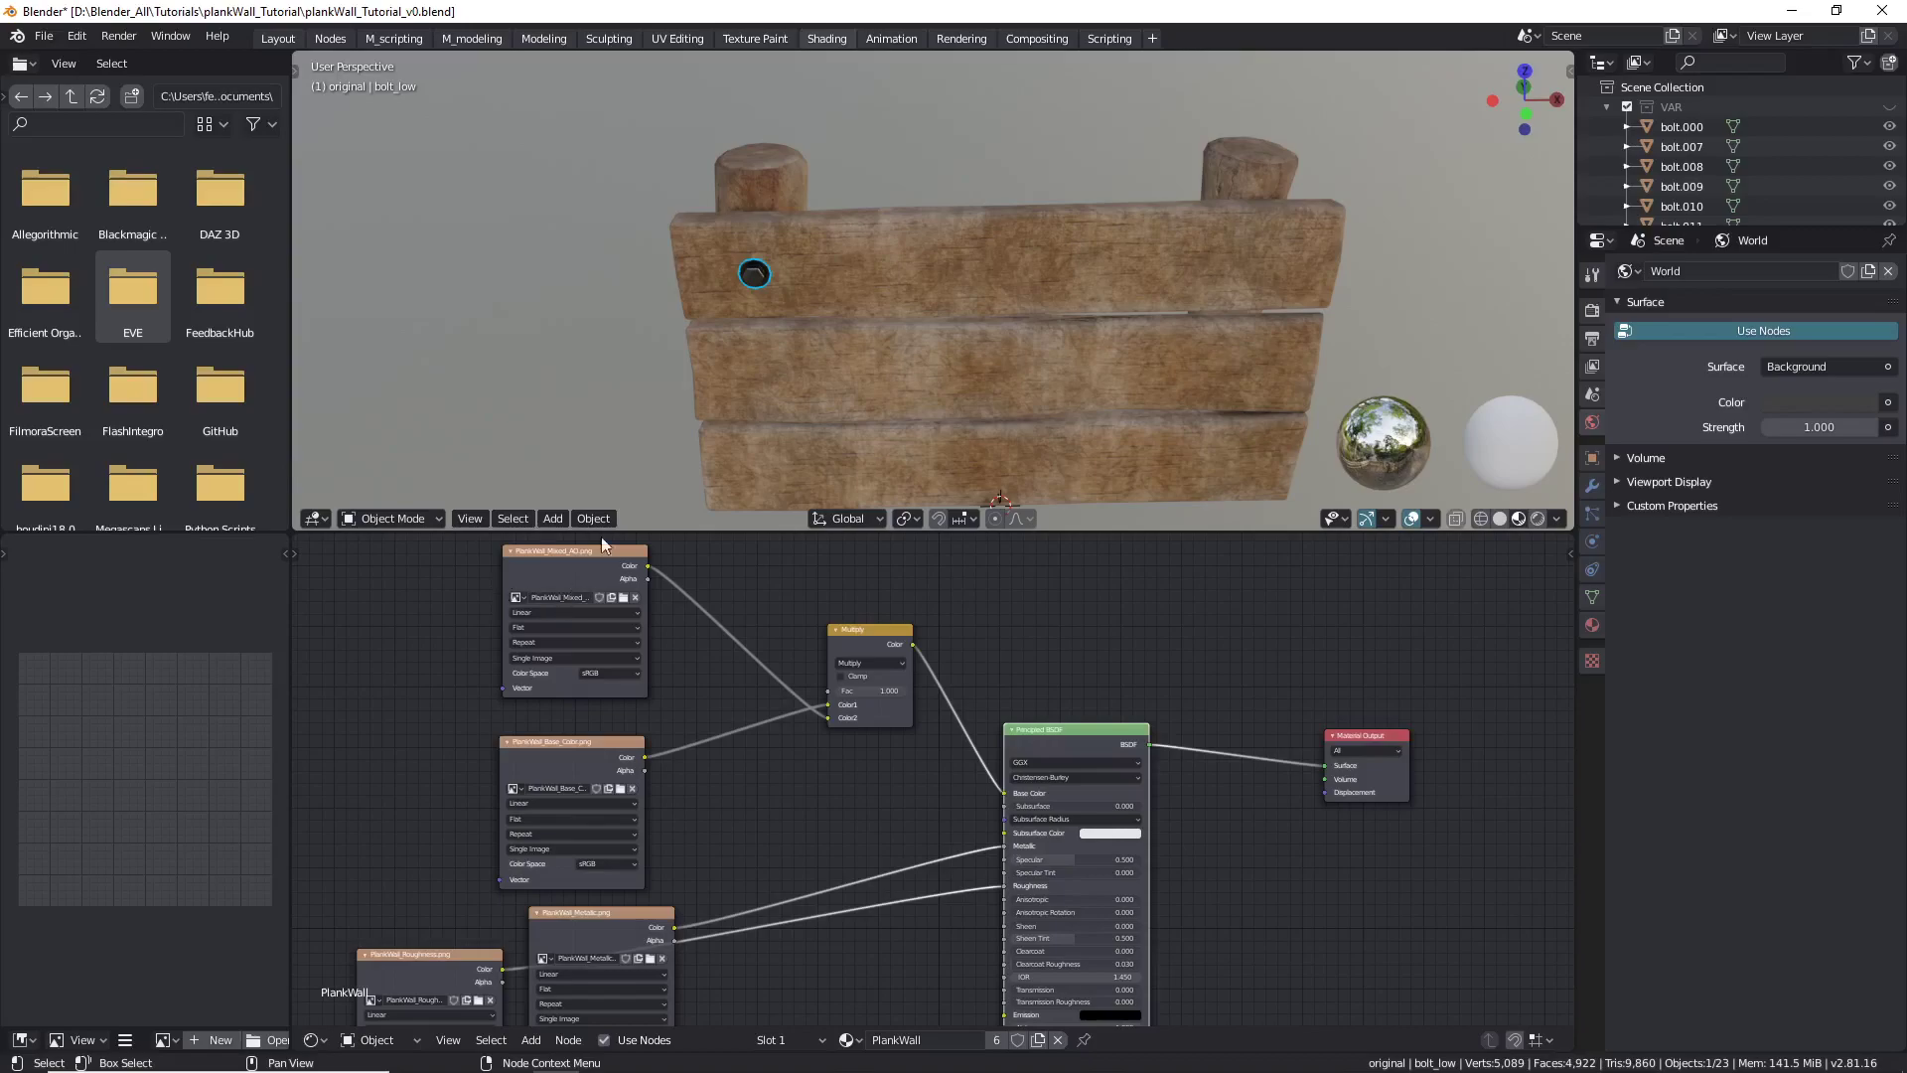
middle_click_drag(798, 326, 892, 336)
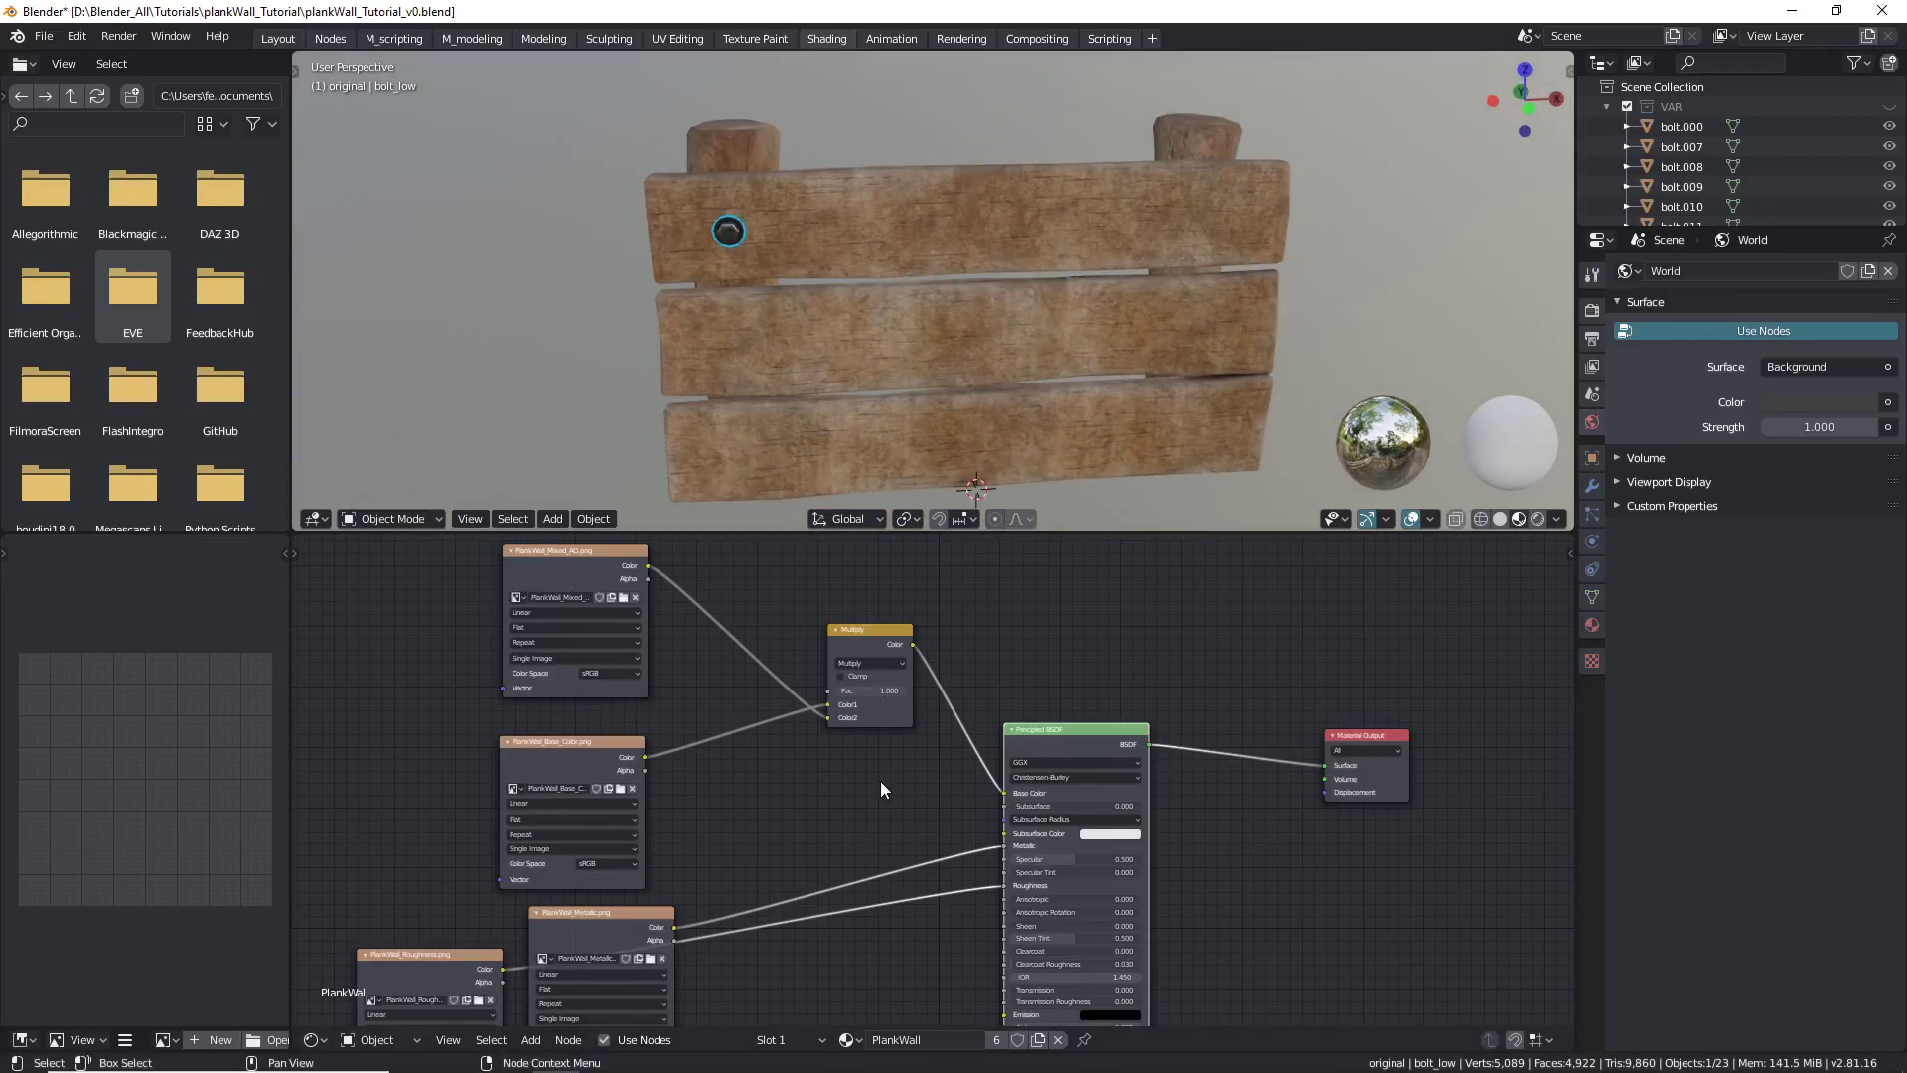
Move the metallic texture node closer to the Principled BSDF and switch to the Layout workspace.
scroll(880, 781, "down", 1)
middle_click_drag(880, 781, 924, 688)
left_click_drag(715, 775, 867, 649)
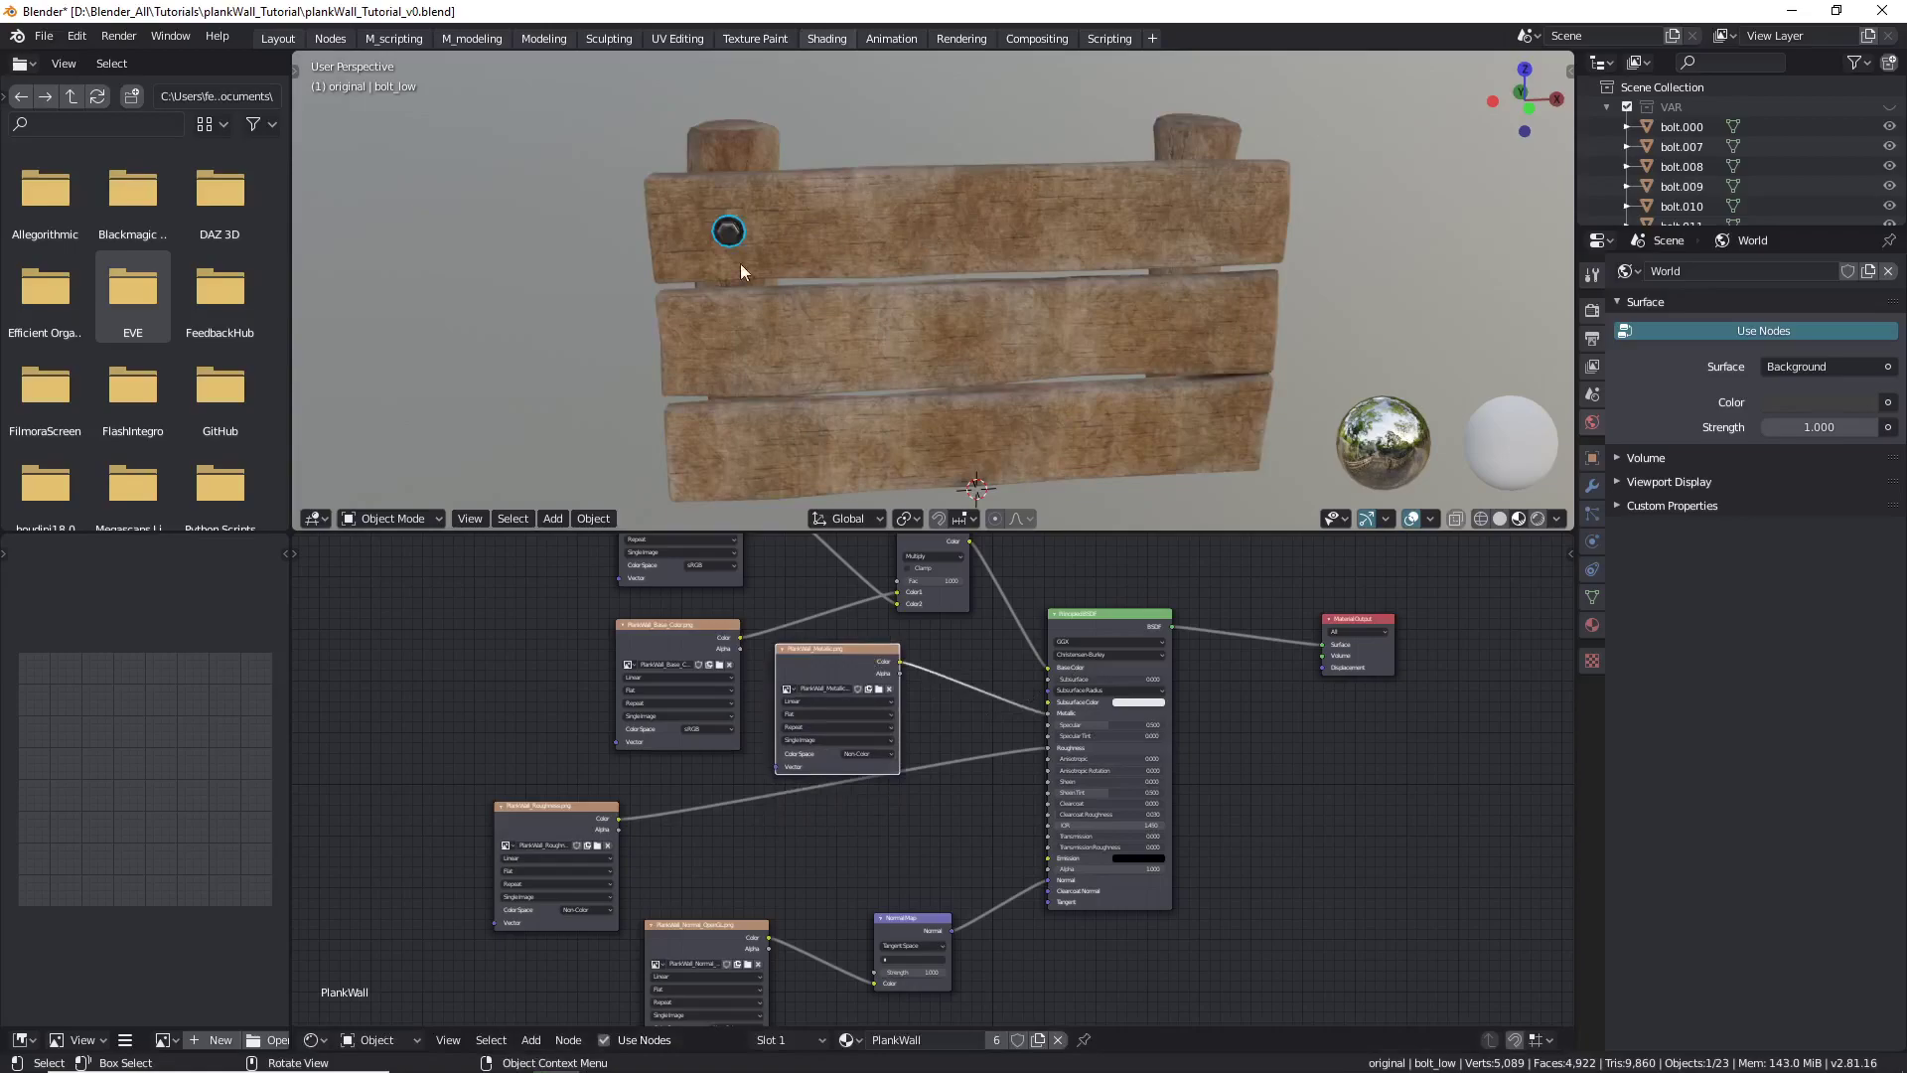
left_click(276, 39)
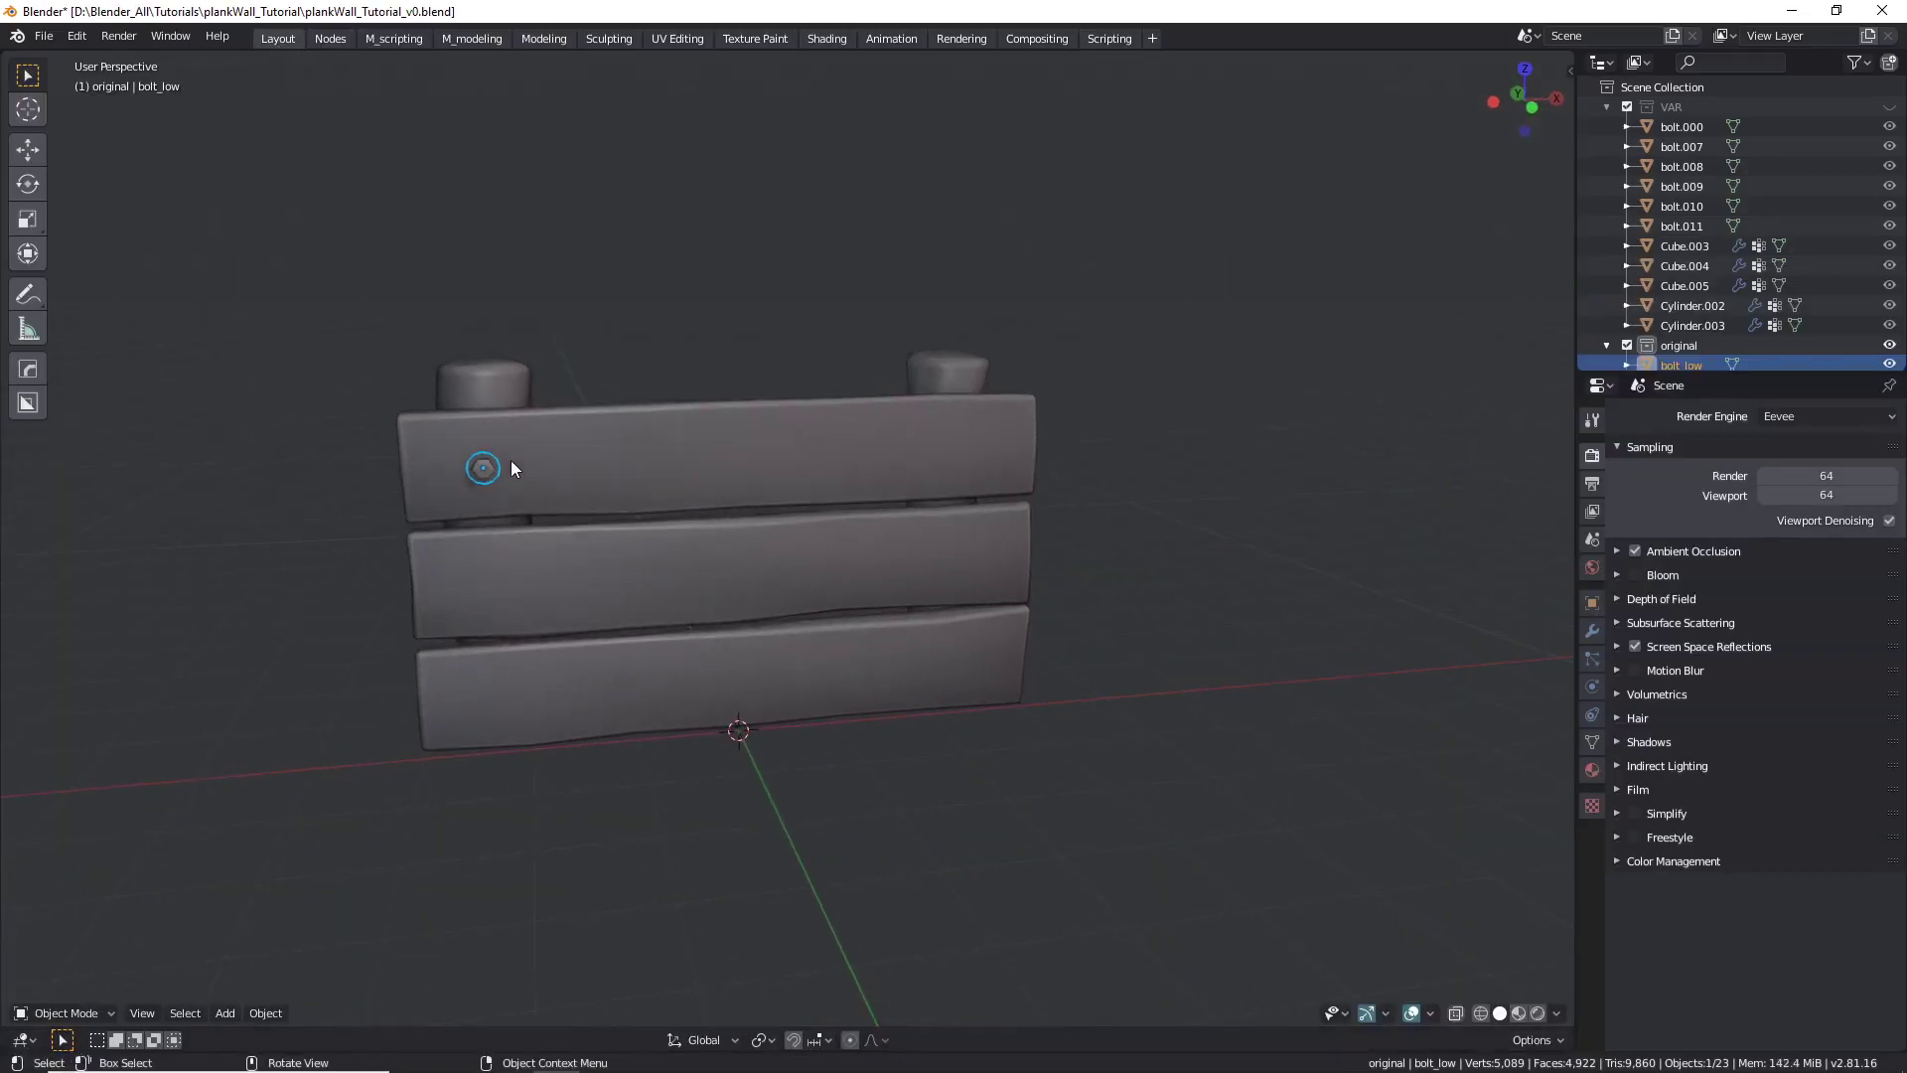
Look at the bolt on the top plank from the front and set the snapping target to Face.
key("KP_1")
scroll(486, 487, "up", 3)
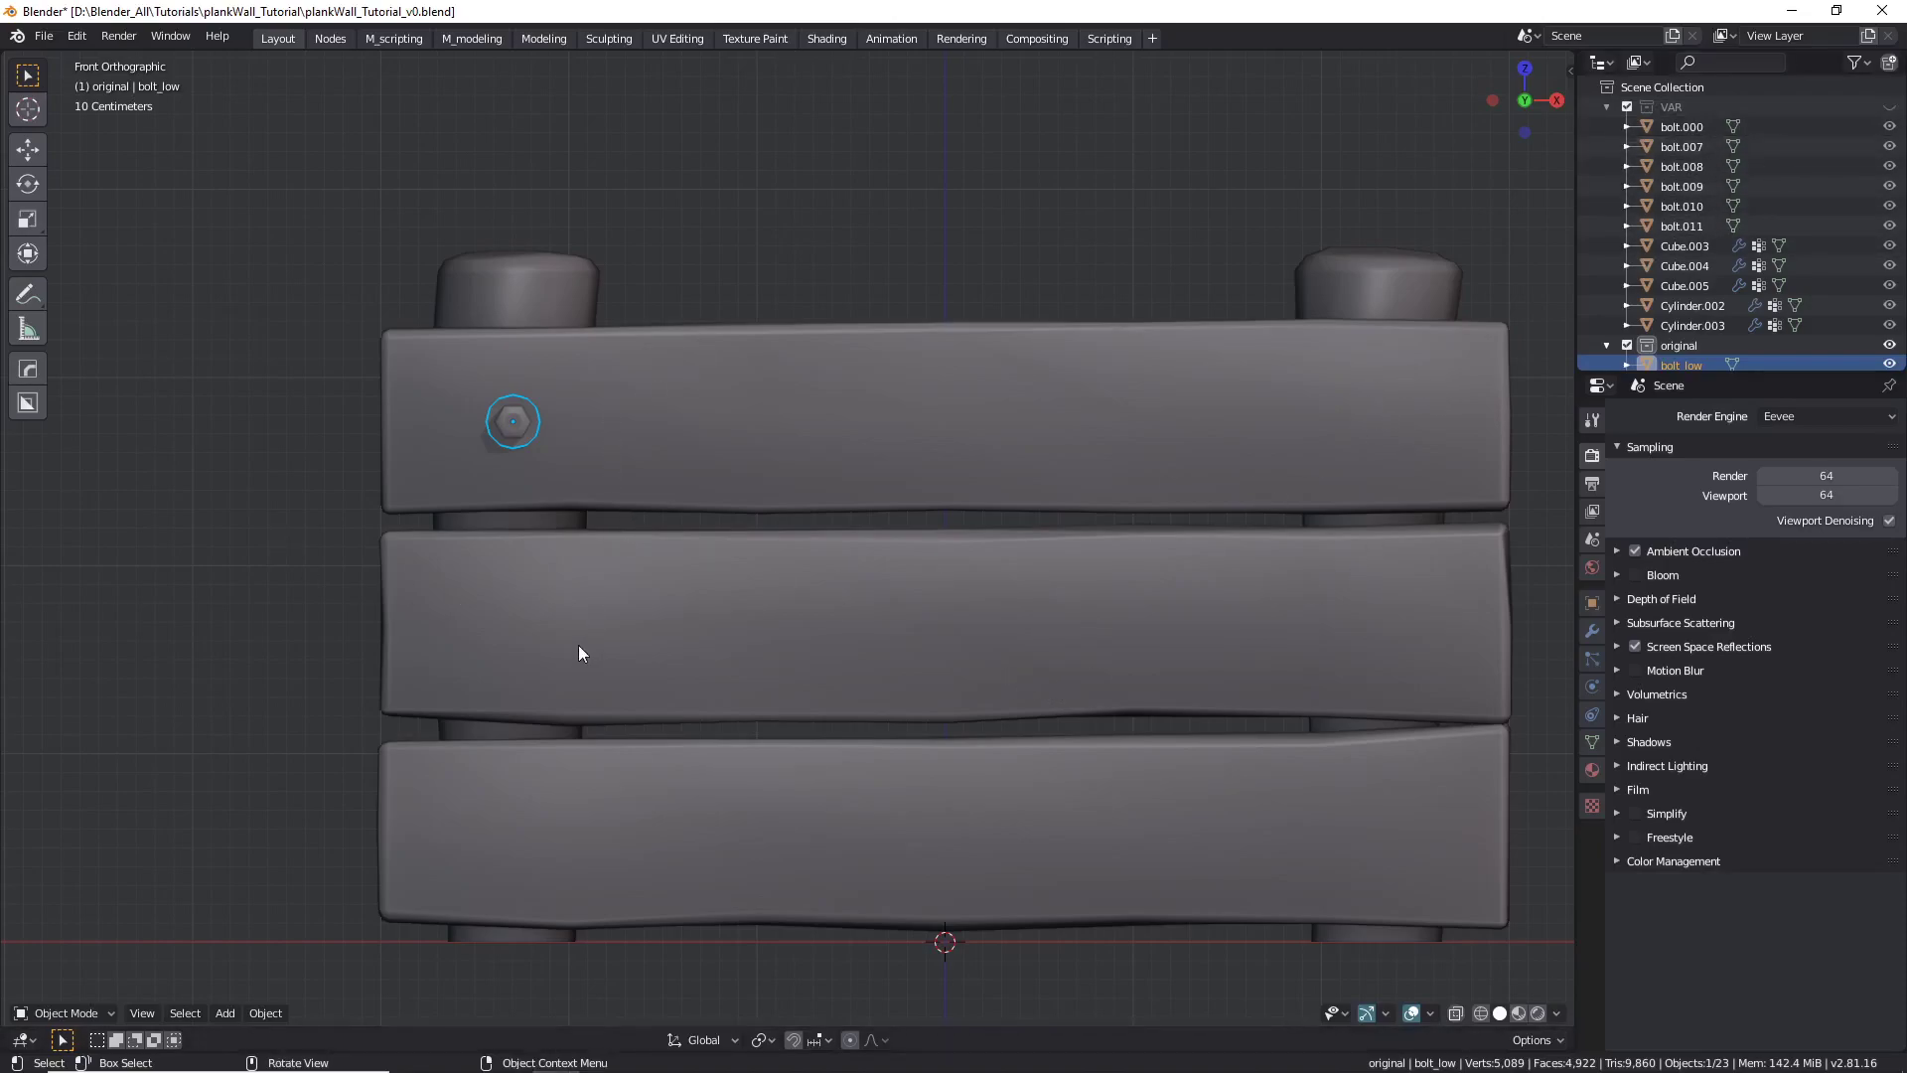
middle_click_drag(519, 429, 318, 397)
key("KP_1")
key("KP_1")
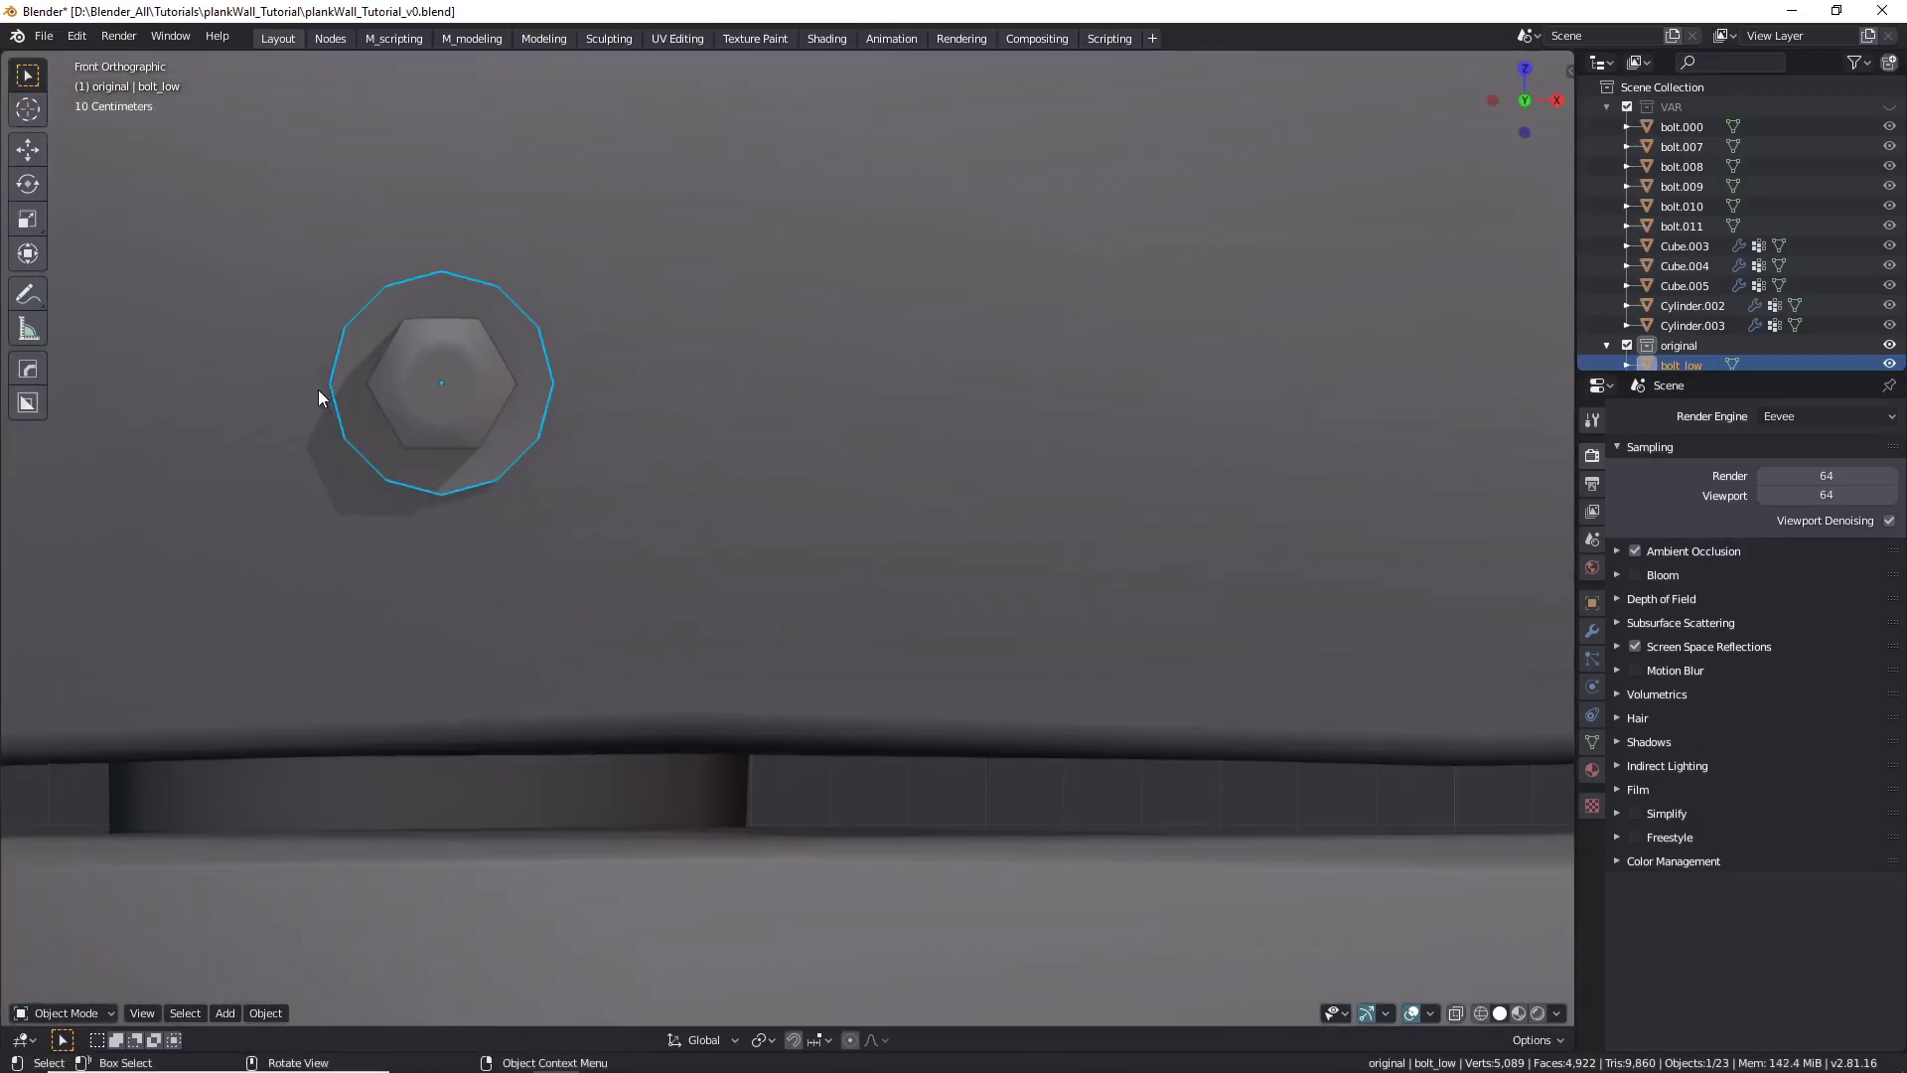
left_click(830, 1040)
left_click(757, 803)
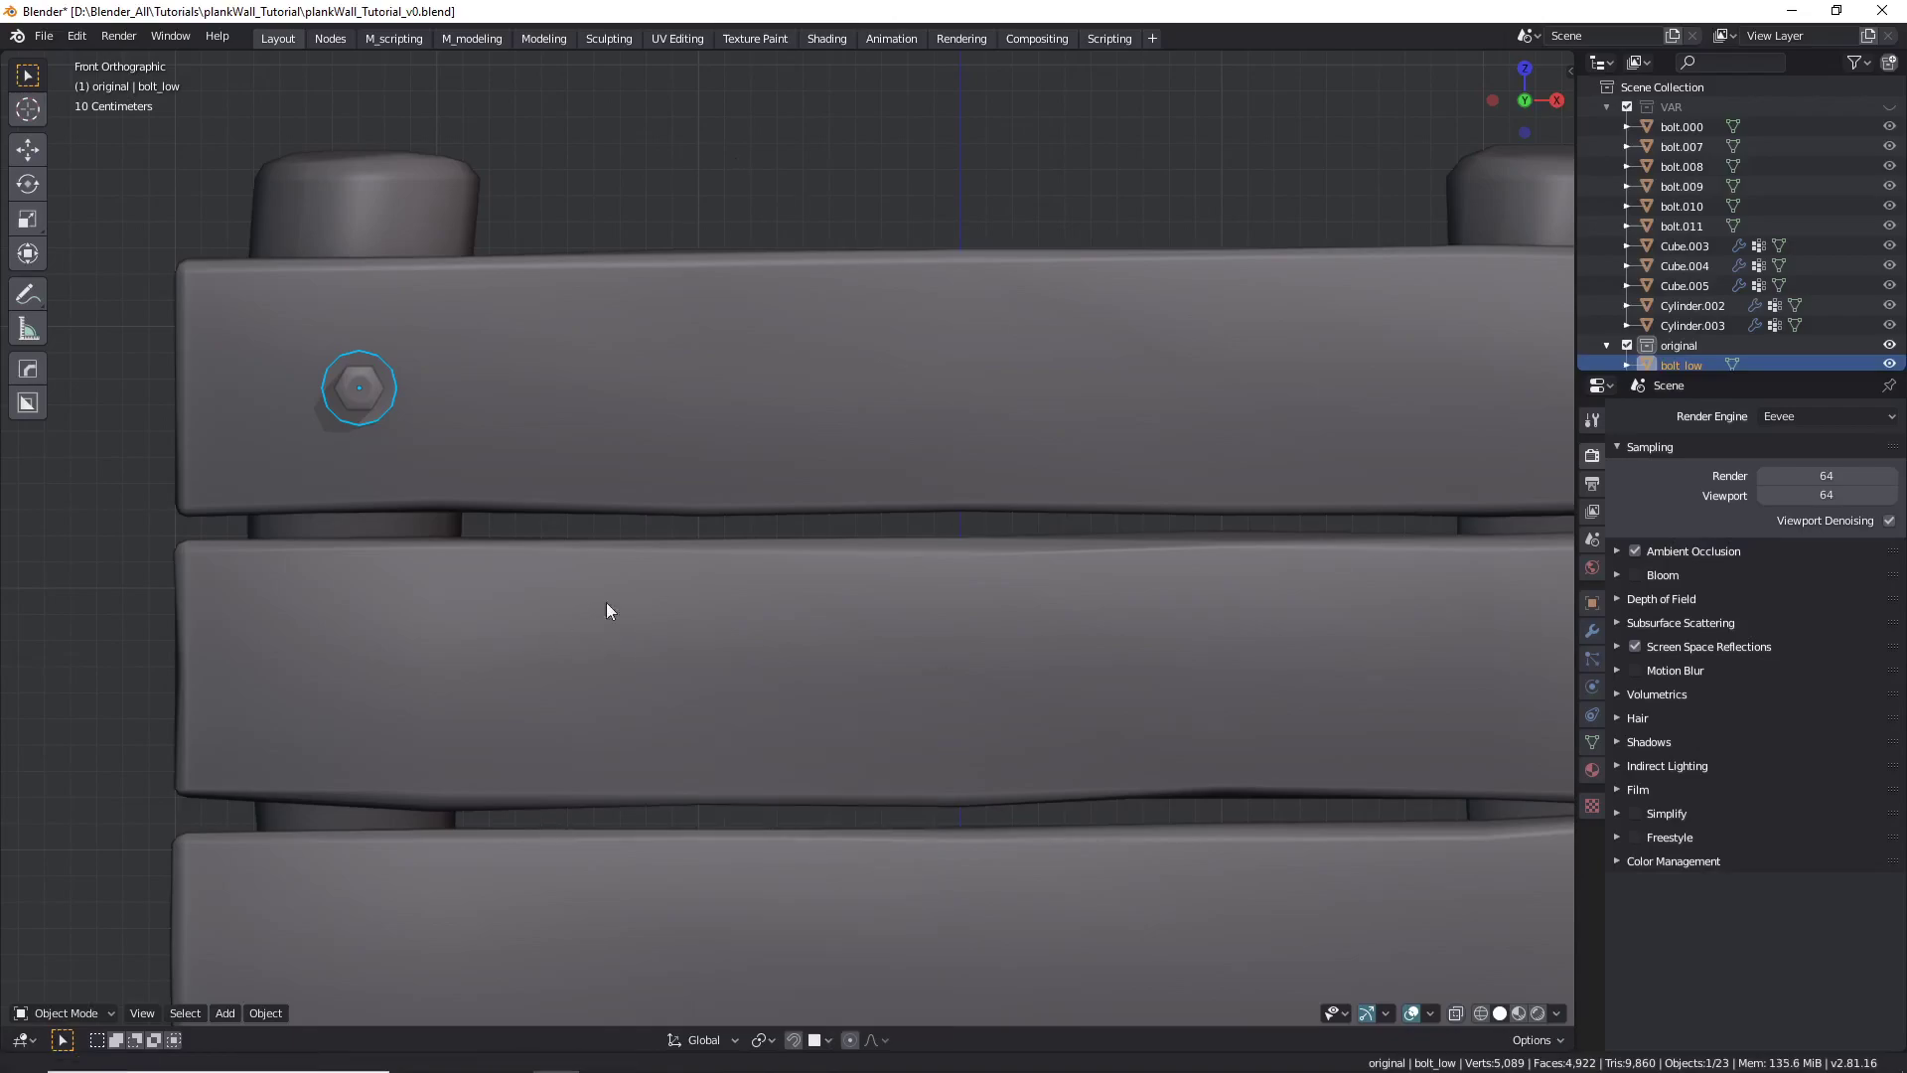
Duplicate the top plank's bolt about 1100 mm straight down the Z axis onto the middle plank.
middle_click_drag(588, 608, 644, 566, "shift")
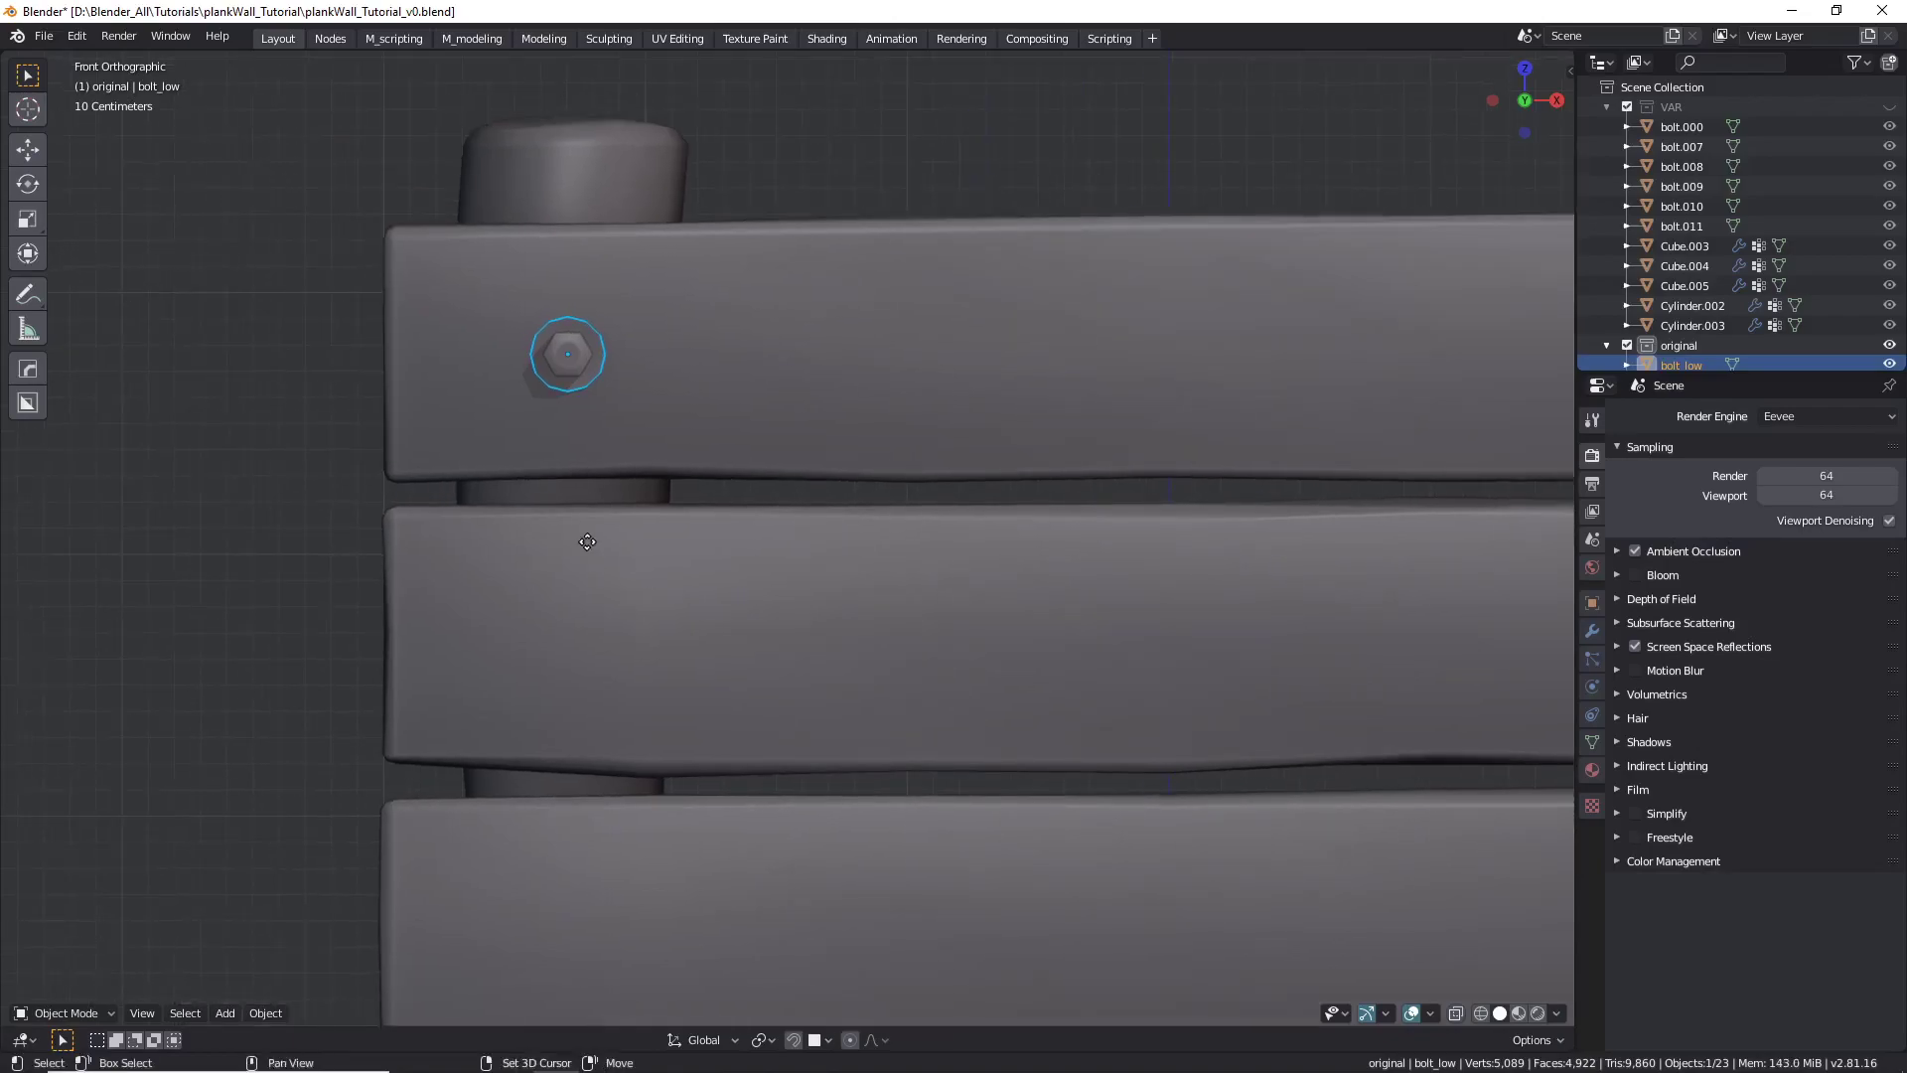
key("shift+d")
key("z")
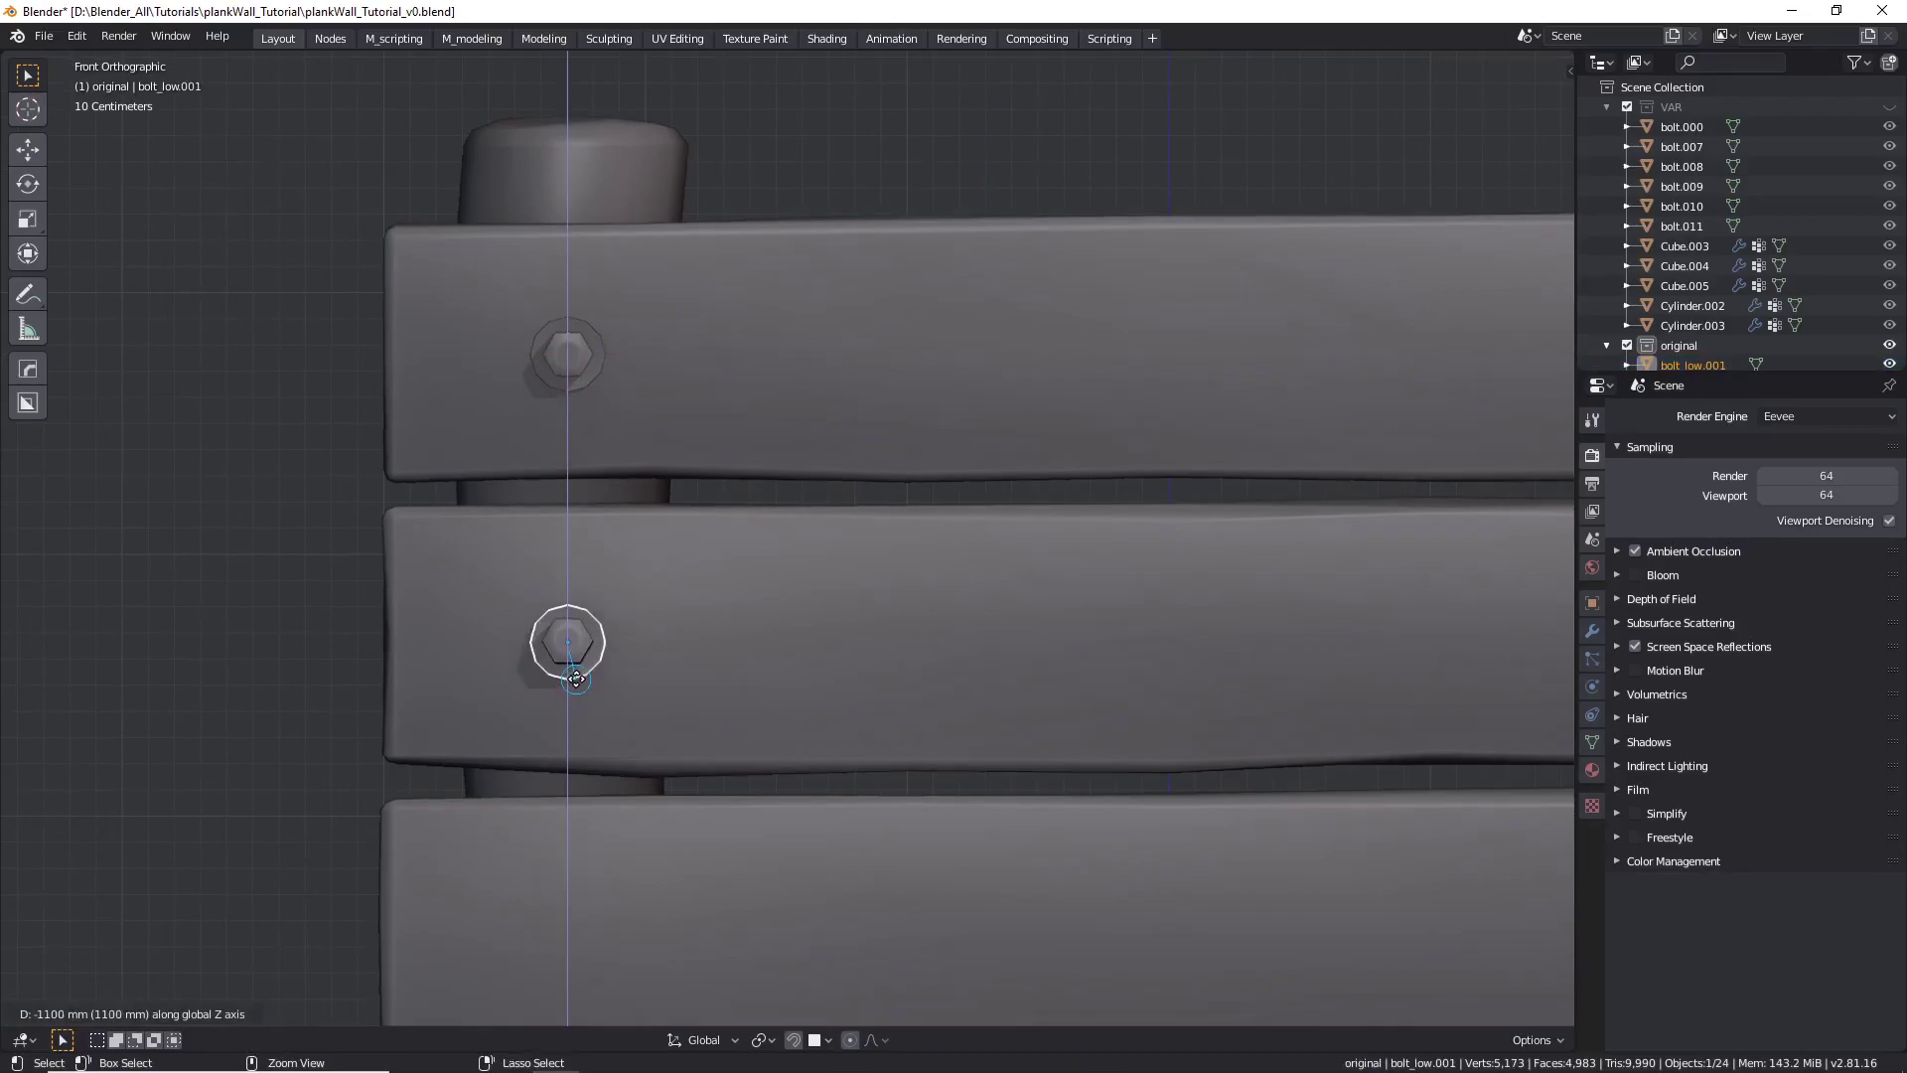
left_click(577, 677)
Move the duplicated bolt along the Y axis until its washer meets the middle plank's front surface.
middle_click_drag(577, 677, 624, 668)
key("g")
key("x")
key("y")
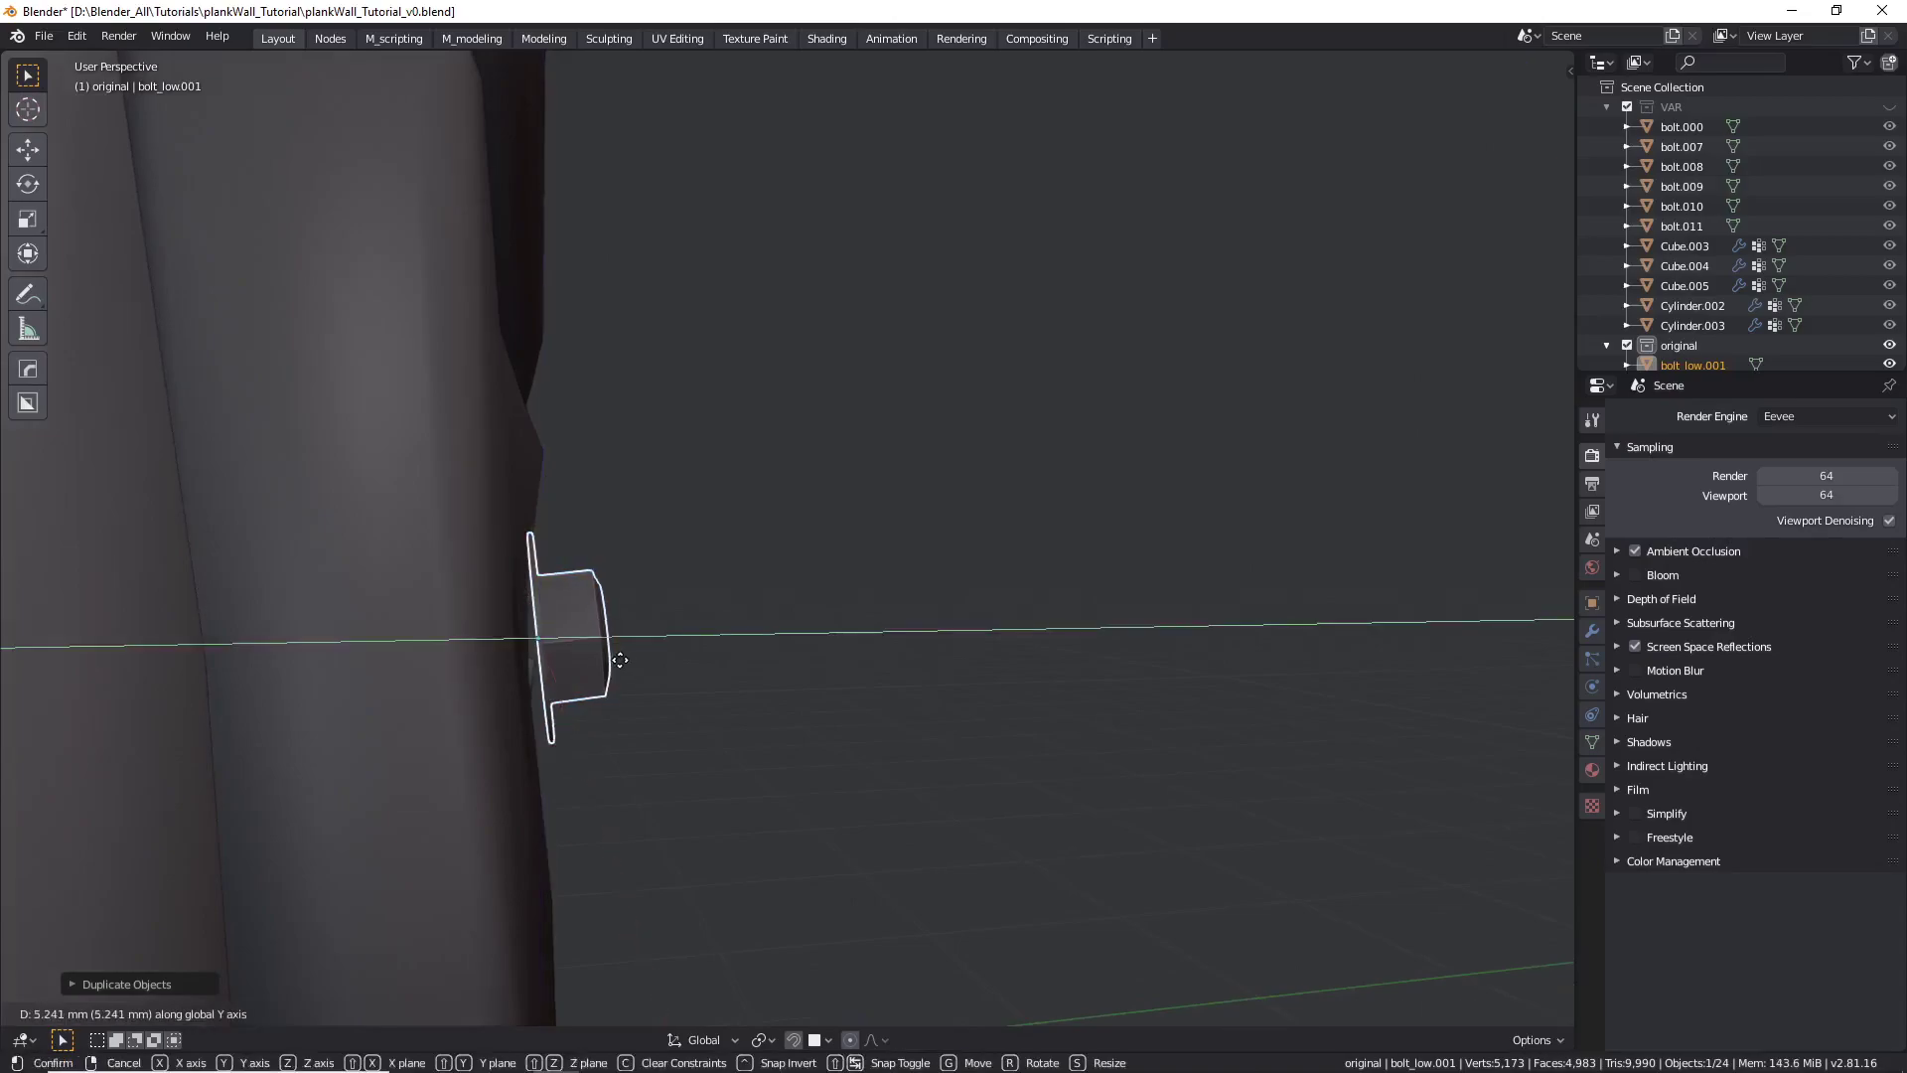
left_click(585, 664)
key("r")
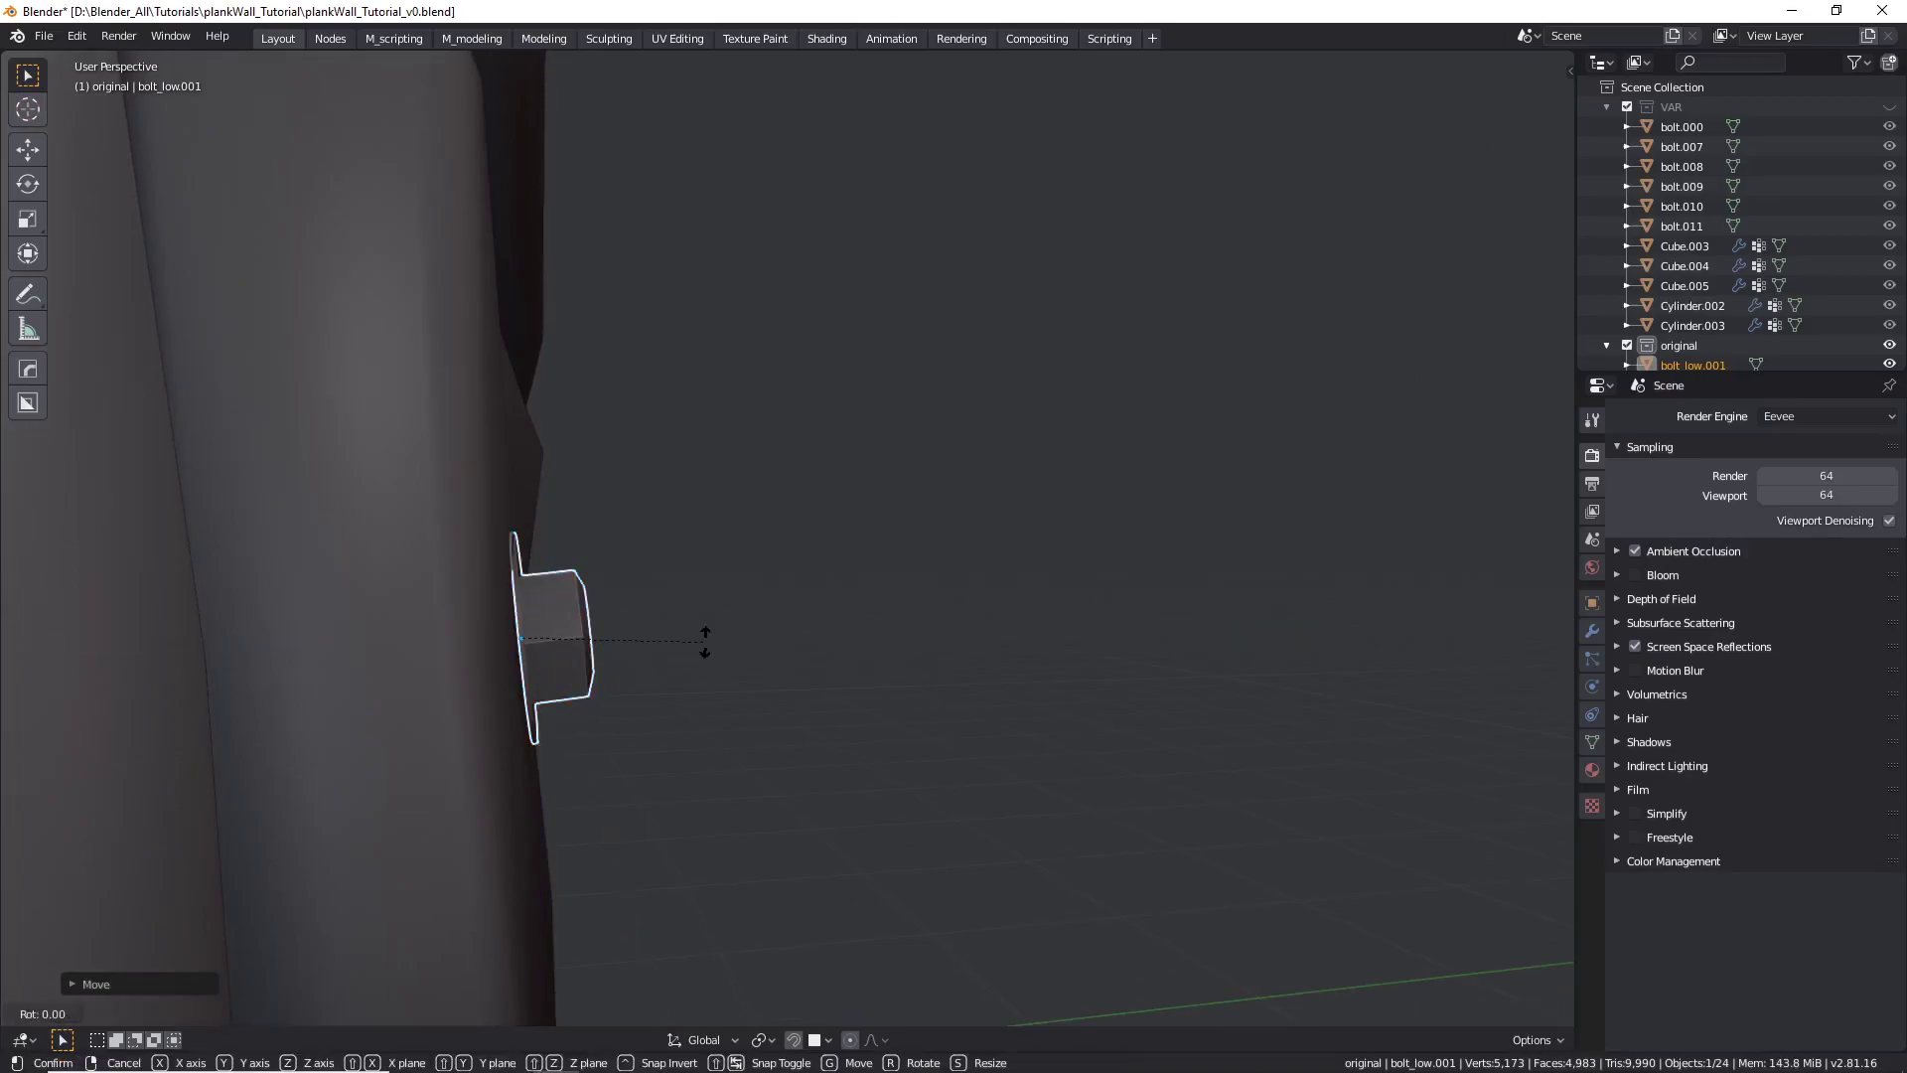
key("y")
right_click(707, 670)
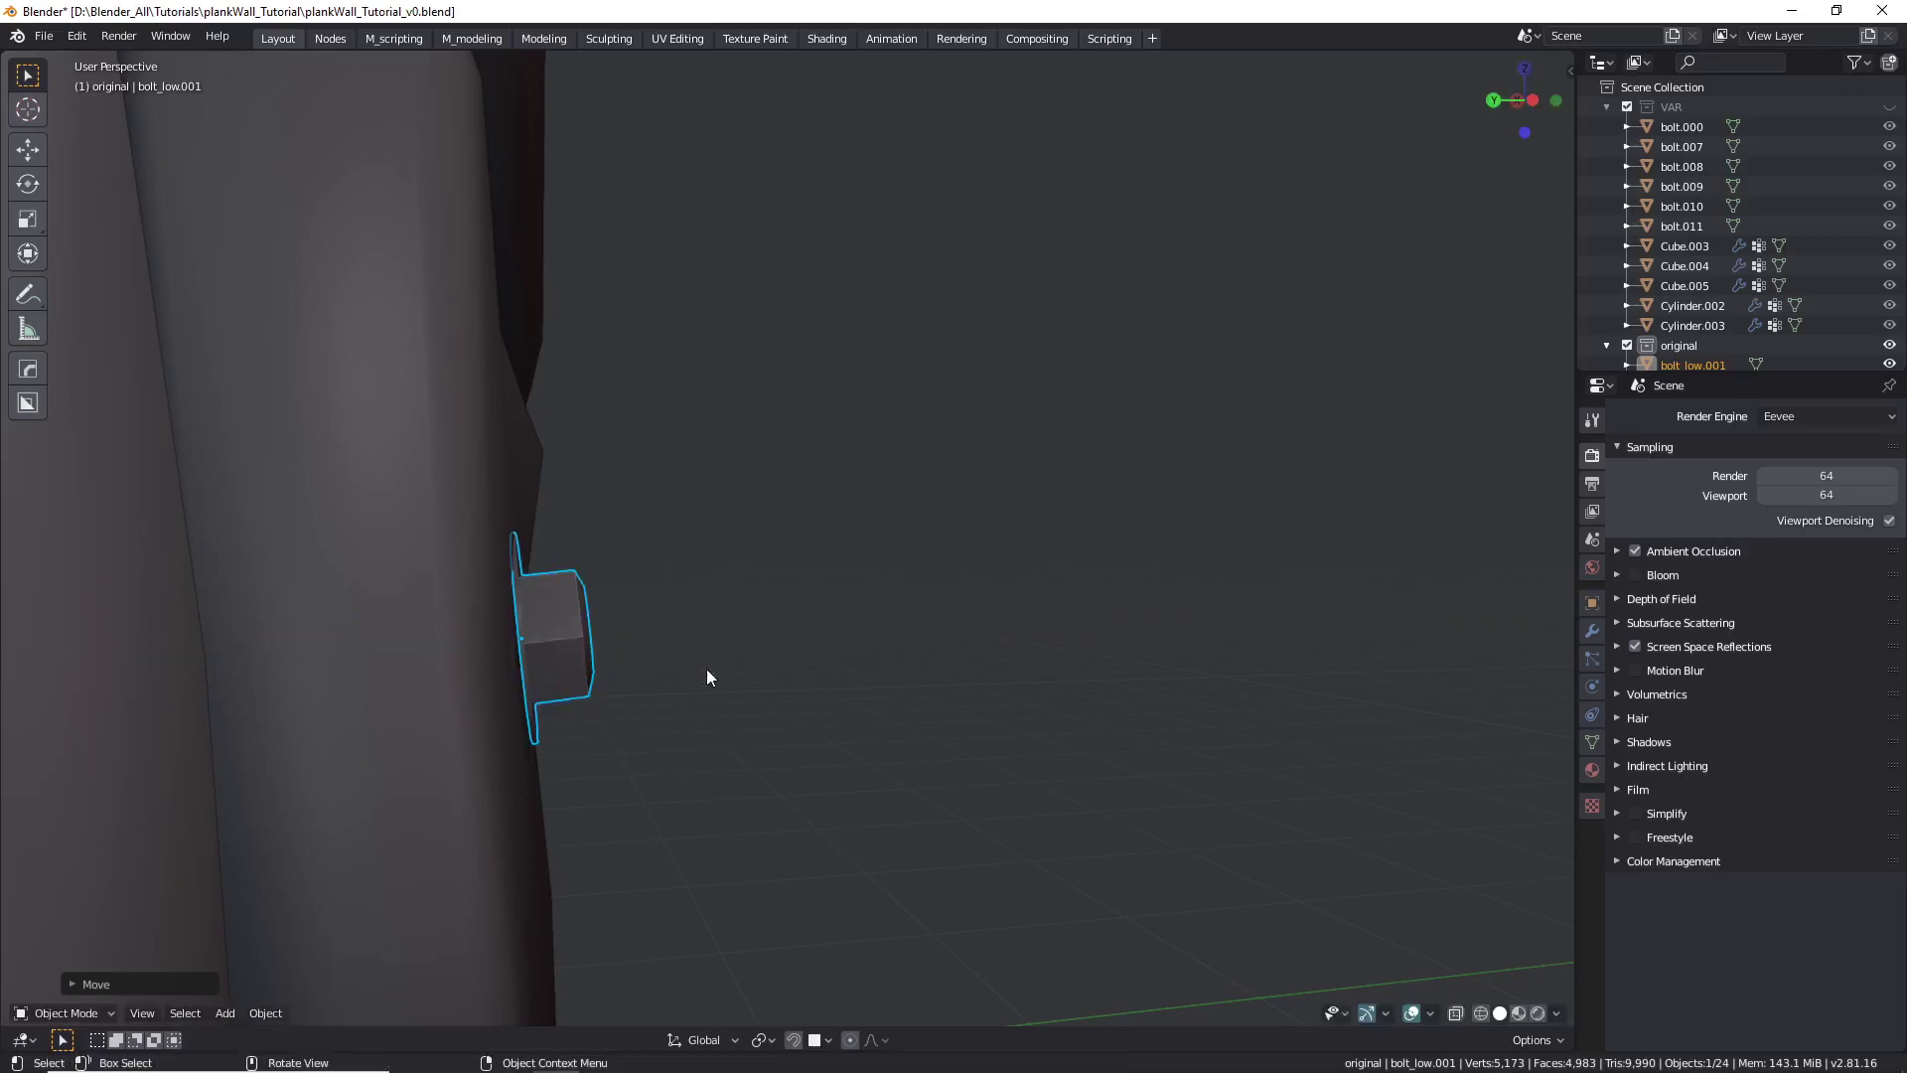
Tilt the duplicated bolt about 5° around the X axis to follow the plank's surface, and rotate it around the Y axis.
key("r")
key("x")
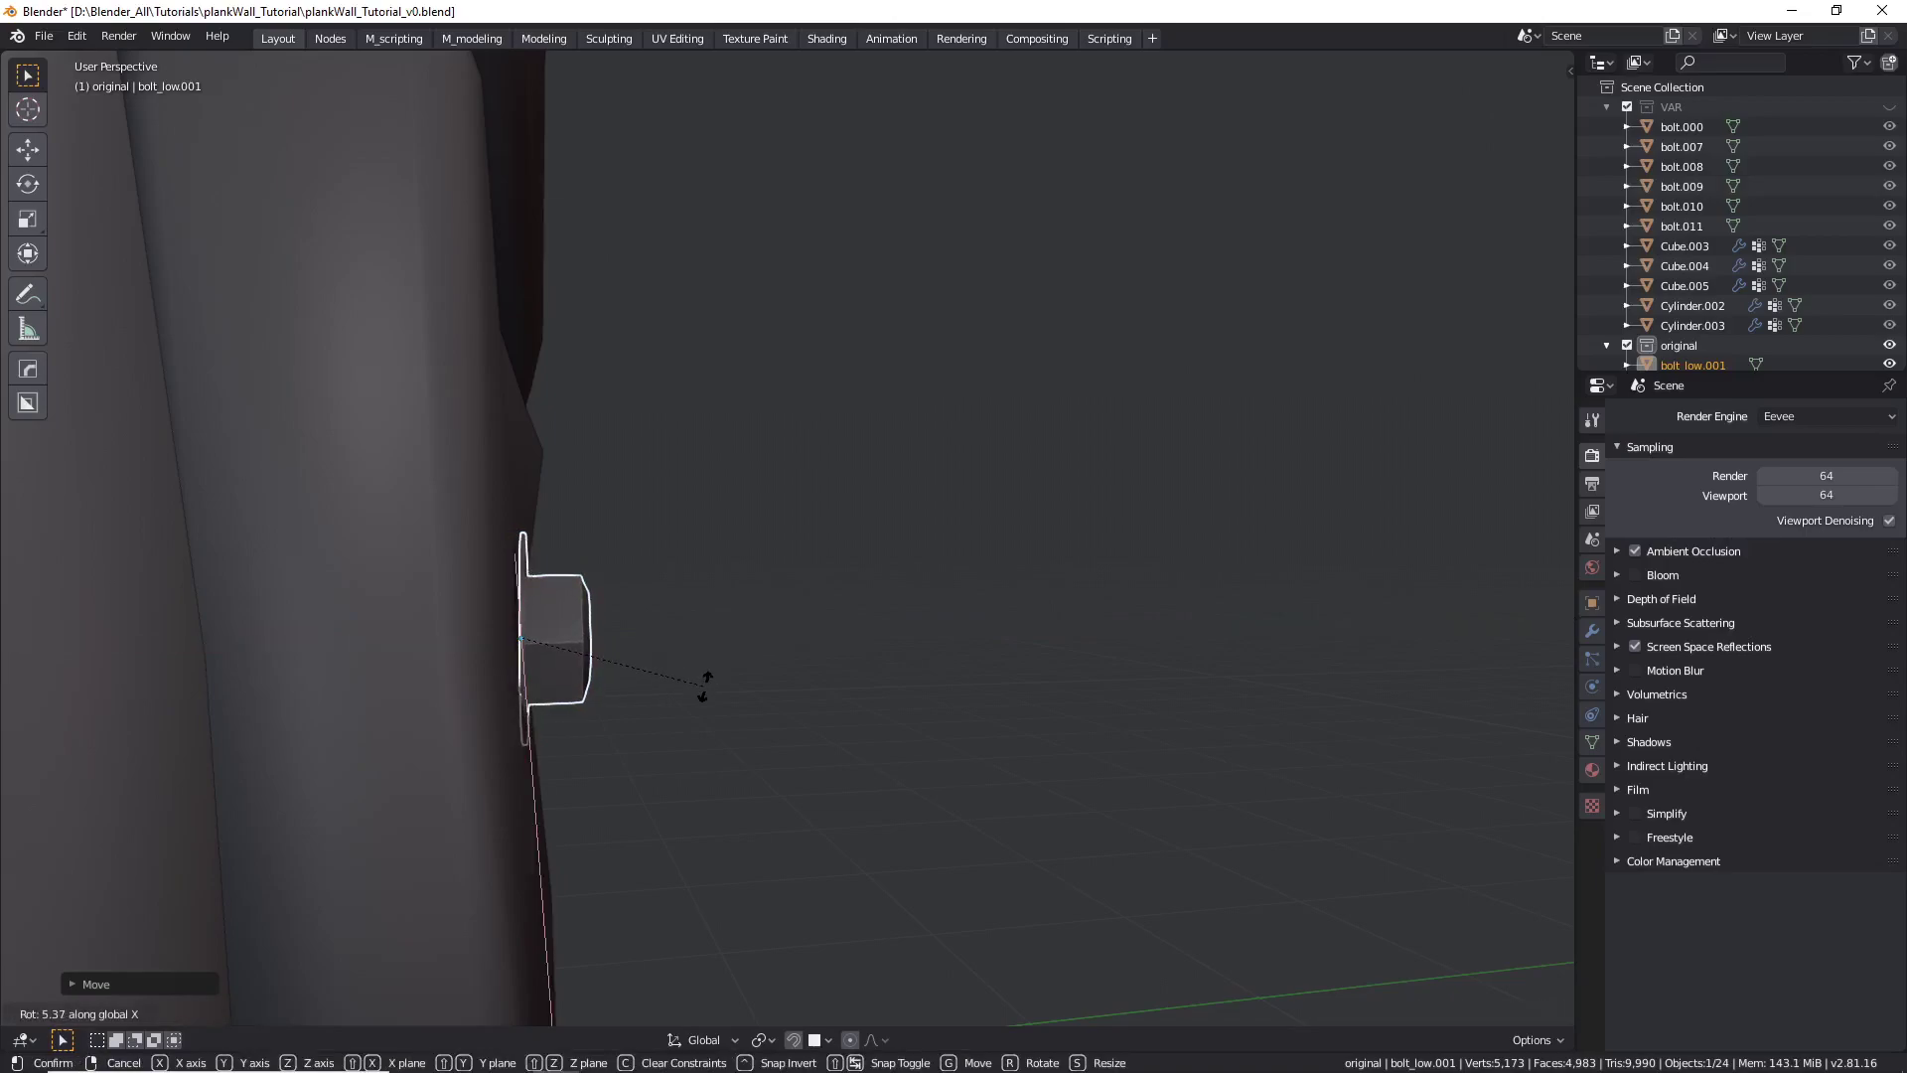
left_click(708, 677)
middle_click_drag(707, 677, 493, 699)
key("r")
key("y")
left_click(757, 540)
Rotate the middle plank's bolt in the front view so its hexagonal head differs from the bolt above.
scroll(742, 542, "down", 5)
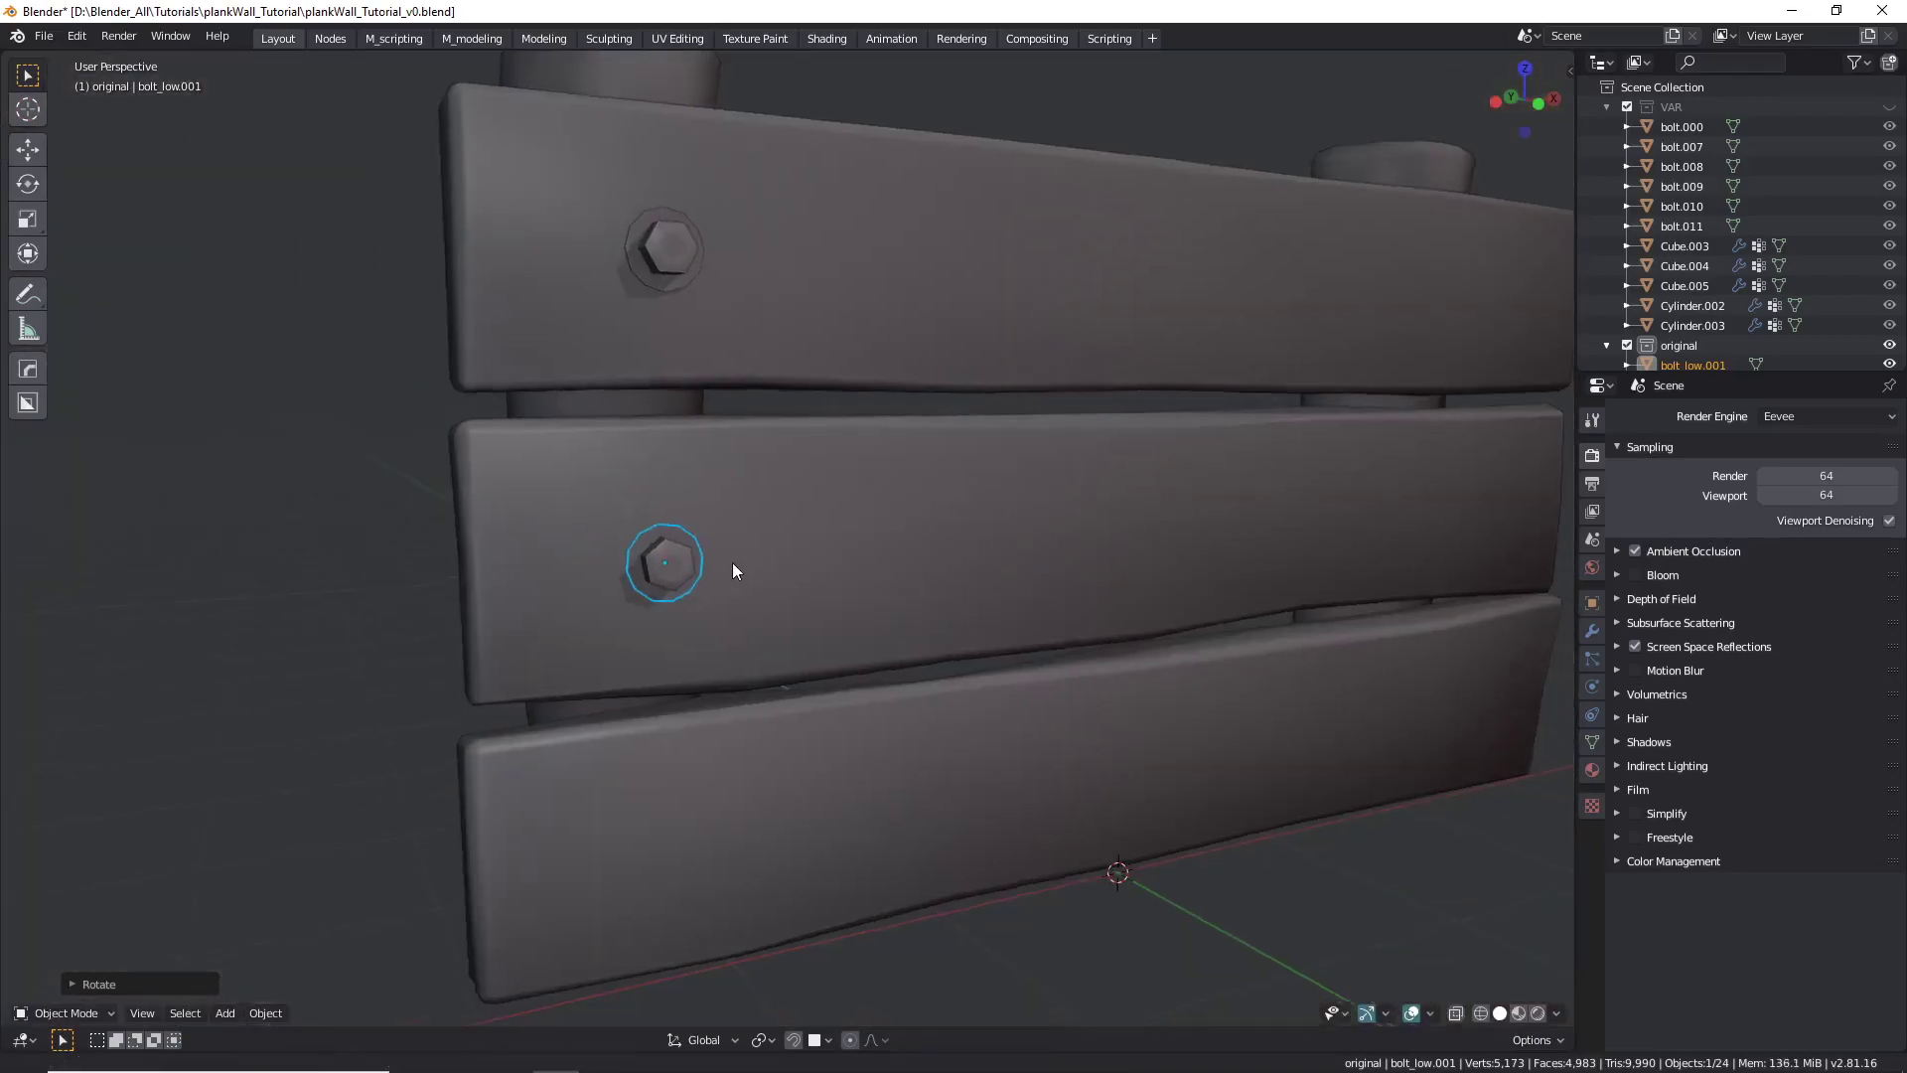
middle_click_drag(733, 566, 720, 541, "shift")
key("KP_1")
scroll(720, 546, "up", 2)
key("r")
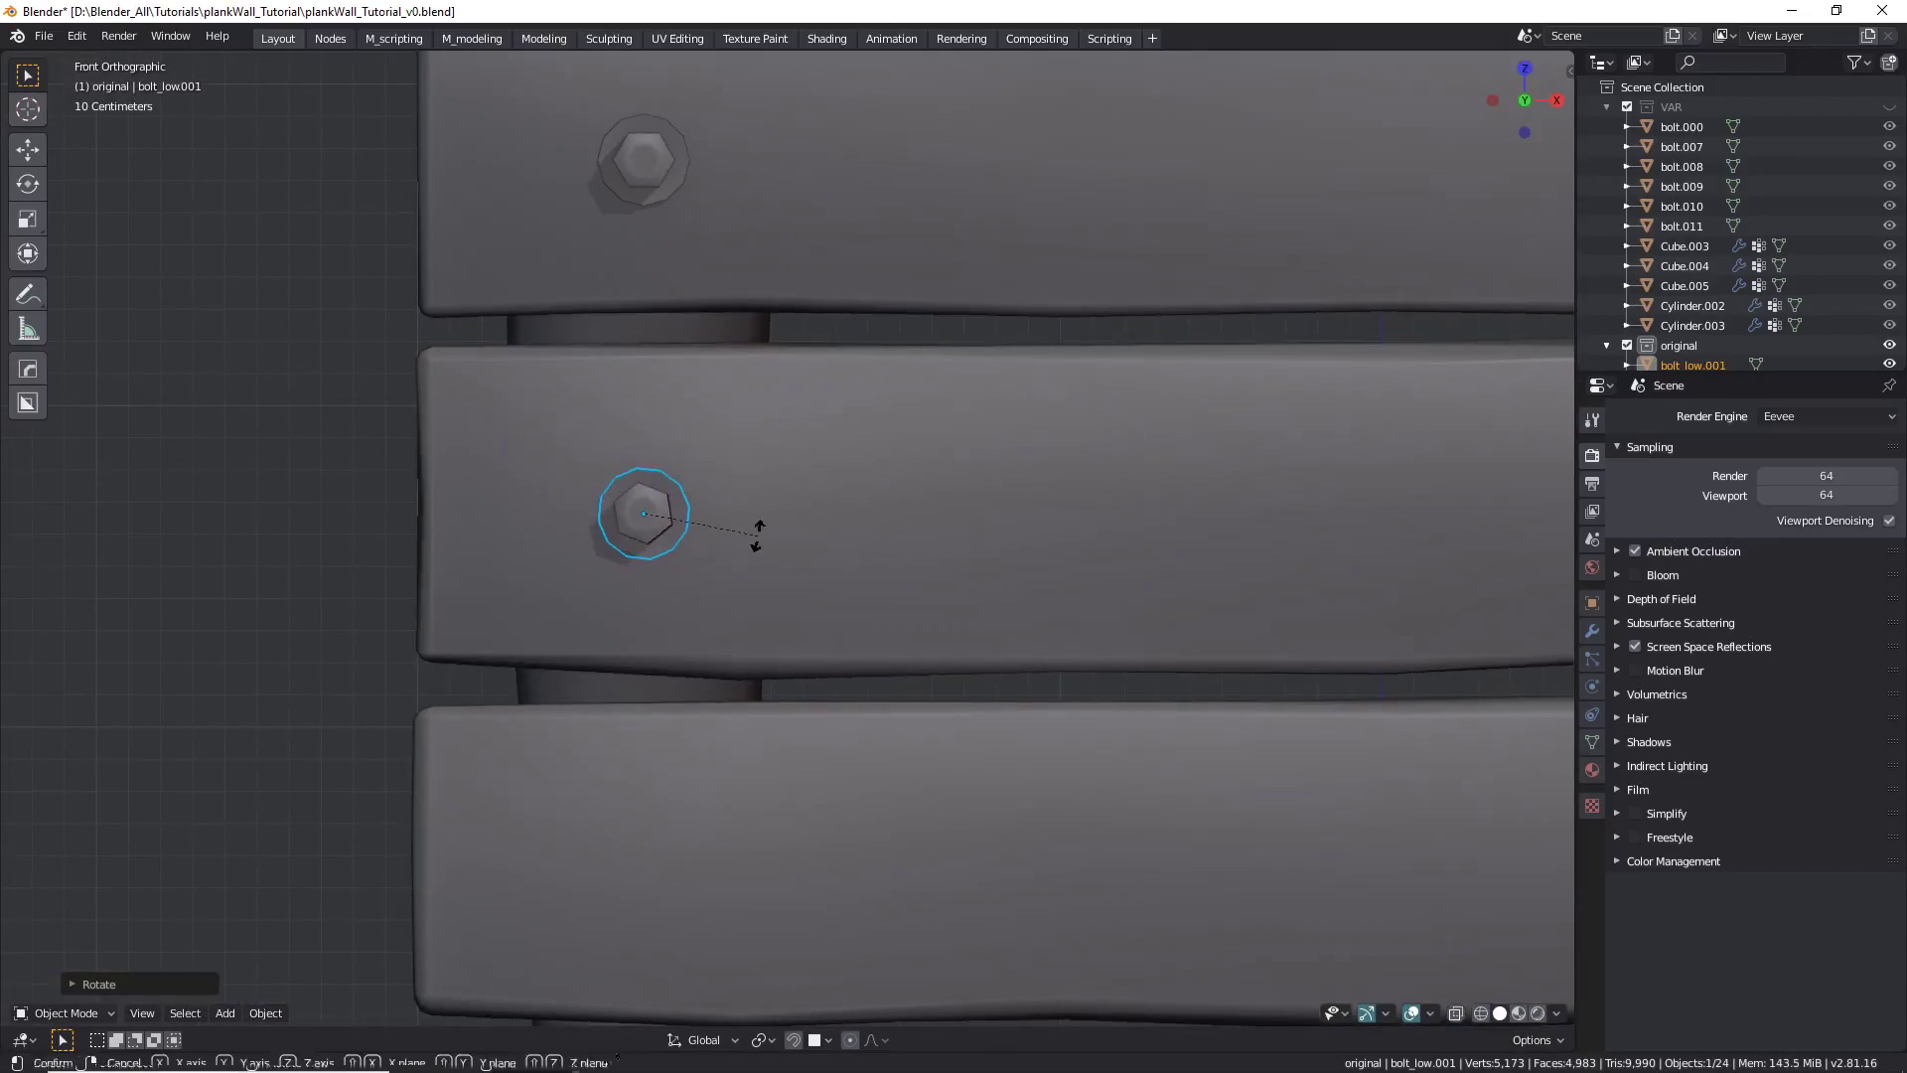